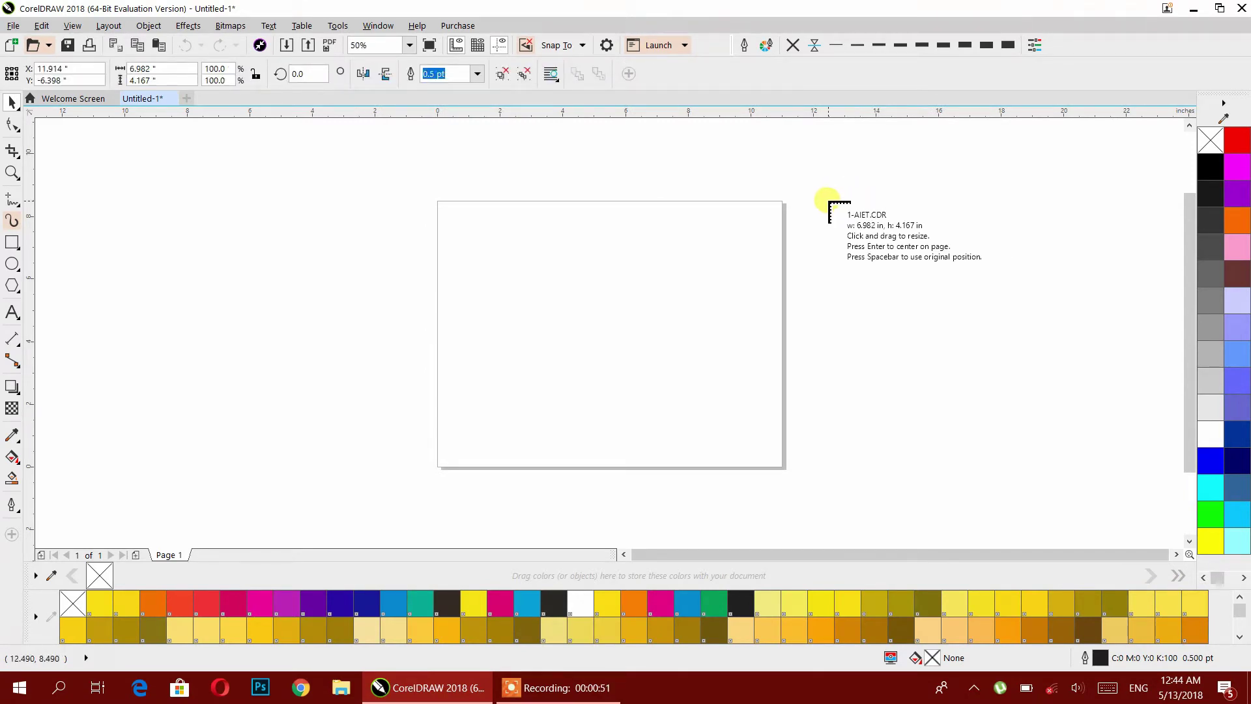
# Step: Place the six imported files, 1-AIET, Aiet1, Asslat tu Waslam, Bismillah 1, Bismillah and Caarqual3, at small size right of the page
pyautogui.moveTo(824, 202); pyautogui.dragTo(979, 293)
pyautogui.moveTo(829, 305); pyautogui.dragTo(1014, 399)
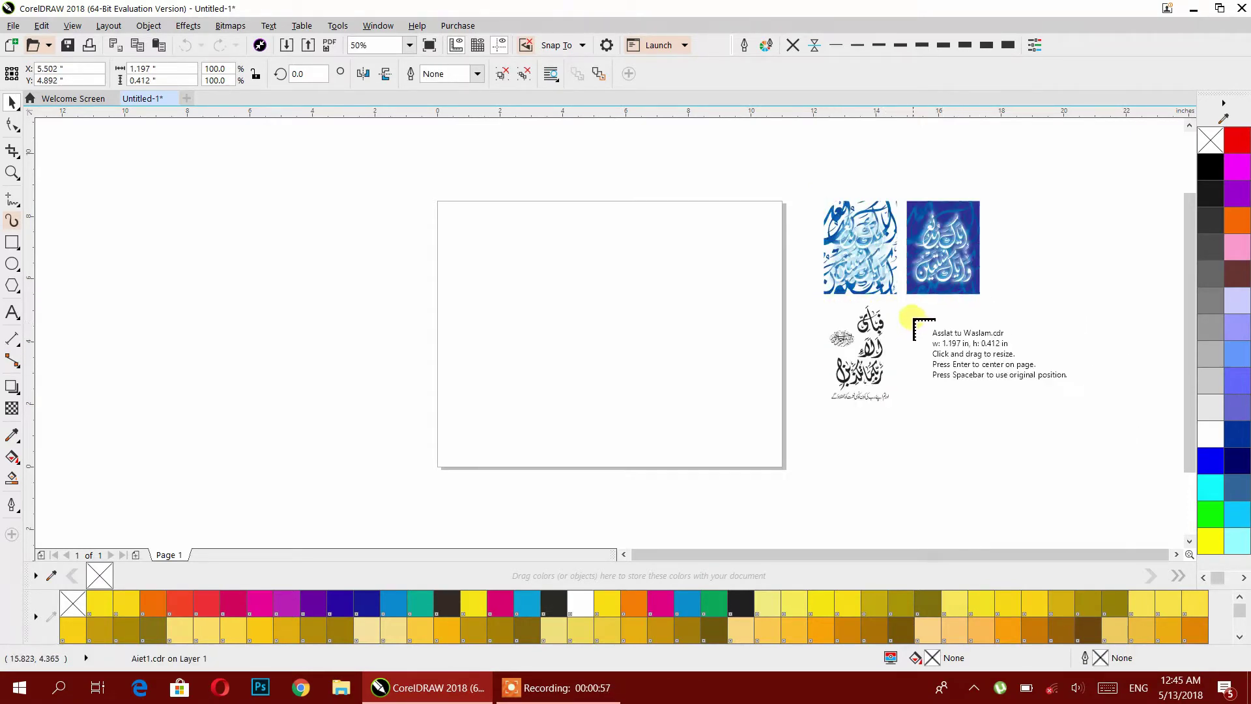
pyautogui.moveTo(913, 316); pyautogui.dragTo(1029, 406)
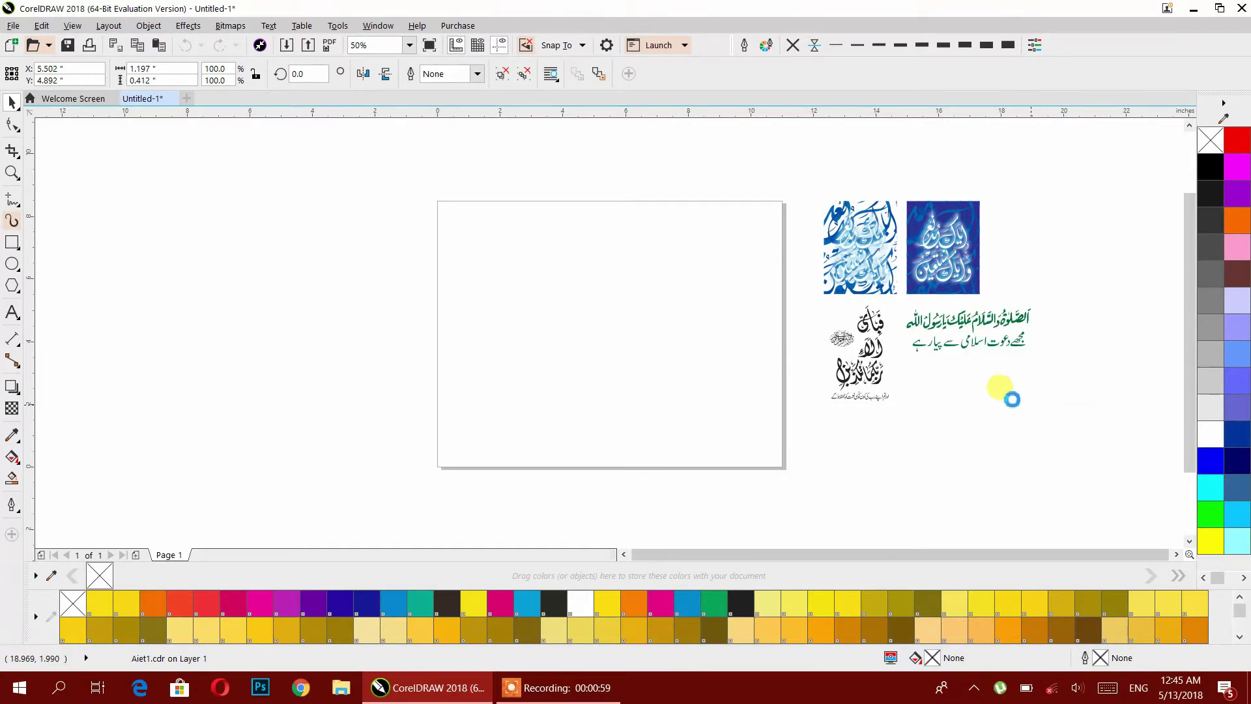
pyautogui.moveTo(921, 363); pyautogui.dragTo(1038, 418)
pyautogui.moveTo(1003, 199); pyautogui.dragTo(1100, 298)
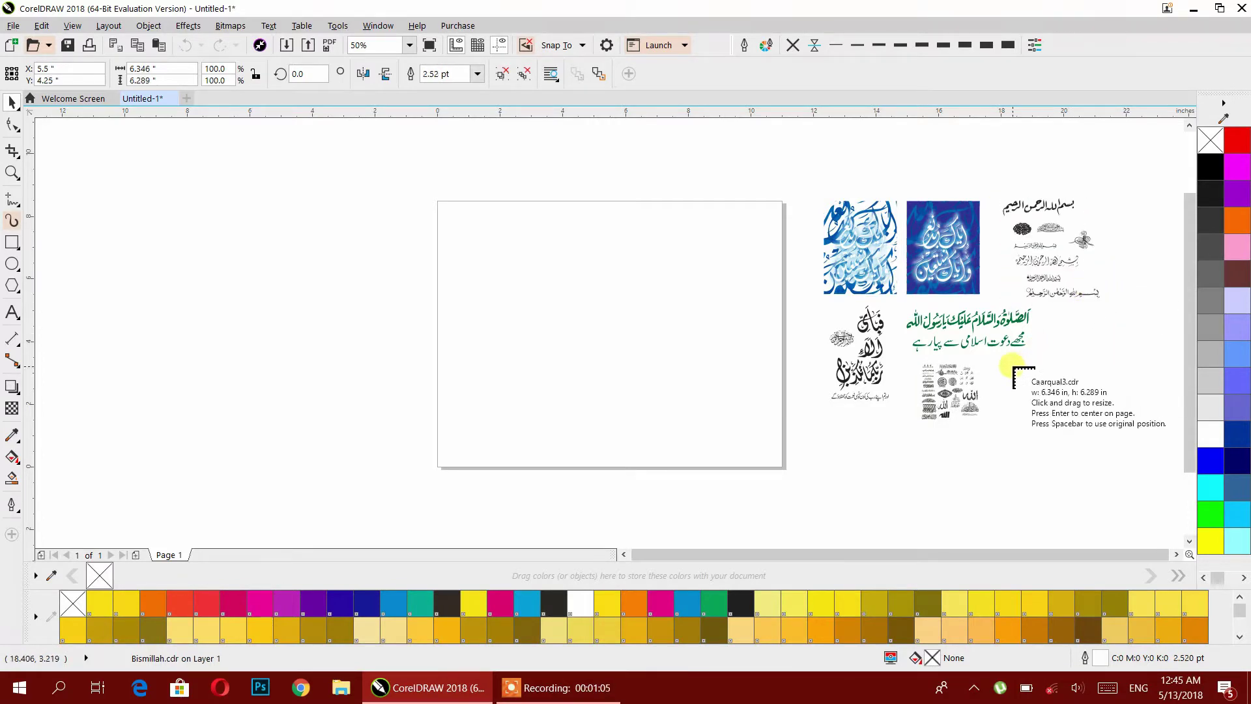
pyautogui.moveTo(991, 355); pyautogui.dragTo(1077, 438)
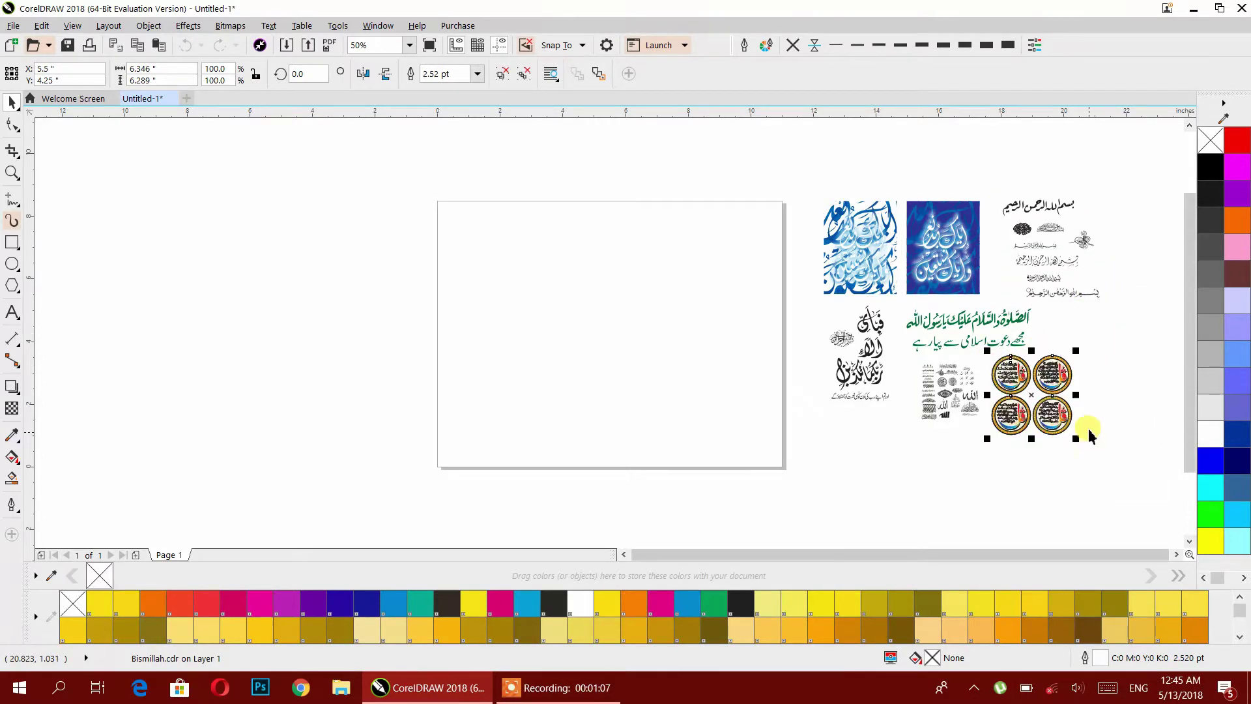
pyautogui.click(1090, 351)
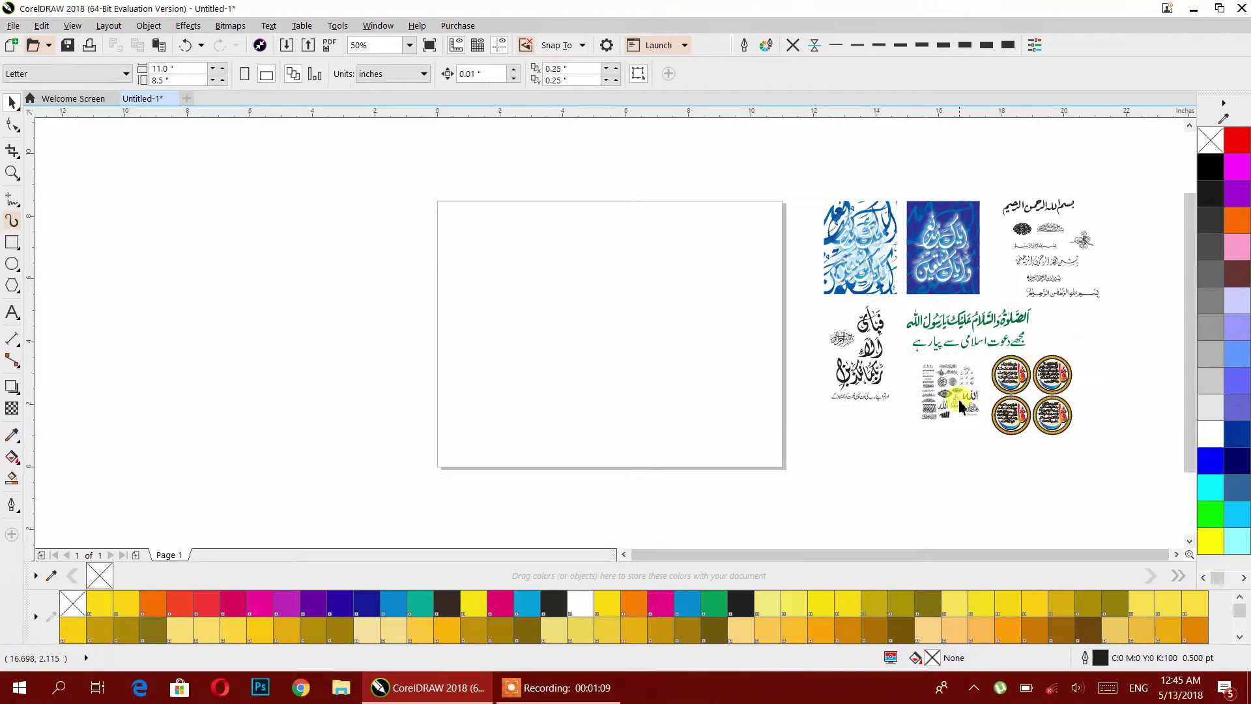
# Step: Enlarge the Bismillah 1 collection to about 7.9 by 7.7 inches on the page, inspect it, and move it left of the page
pyautogui.moveTo(955, 391); pyautogui.dragTo(724, 449)
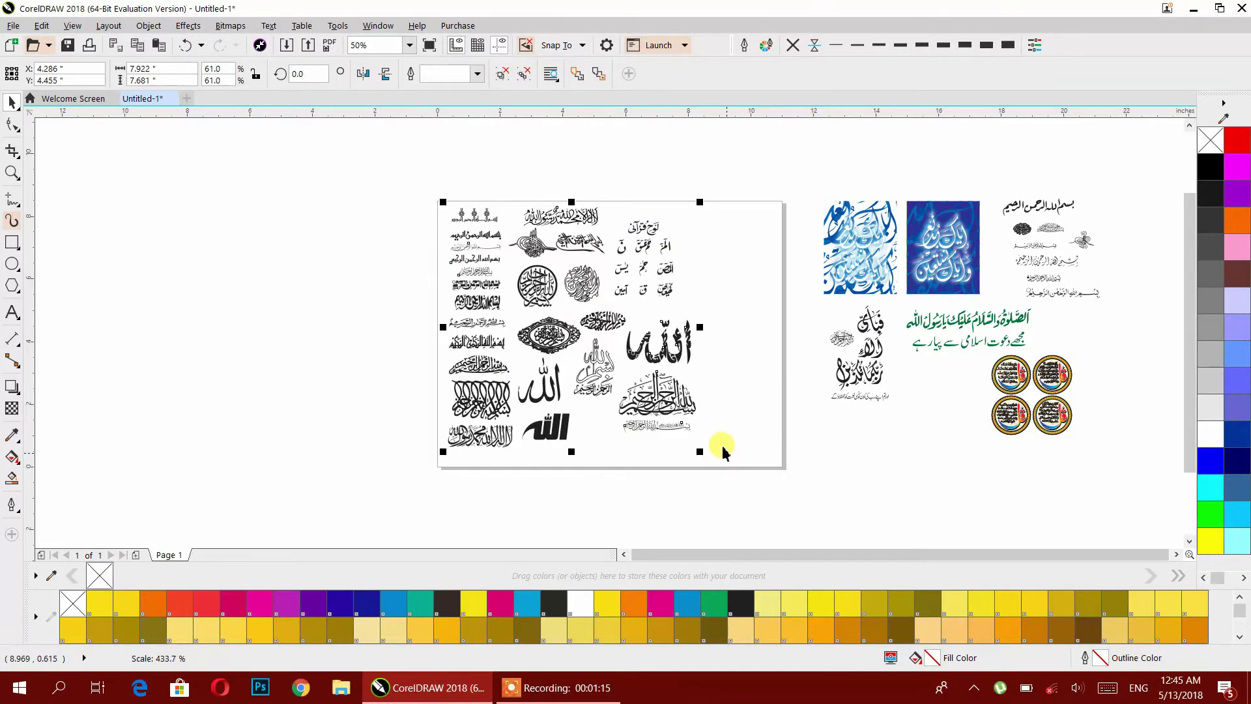
pyautogui.click(732, 432)
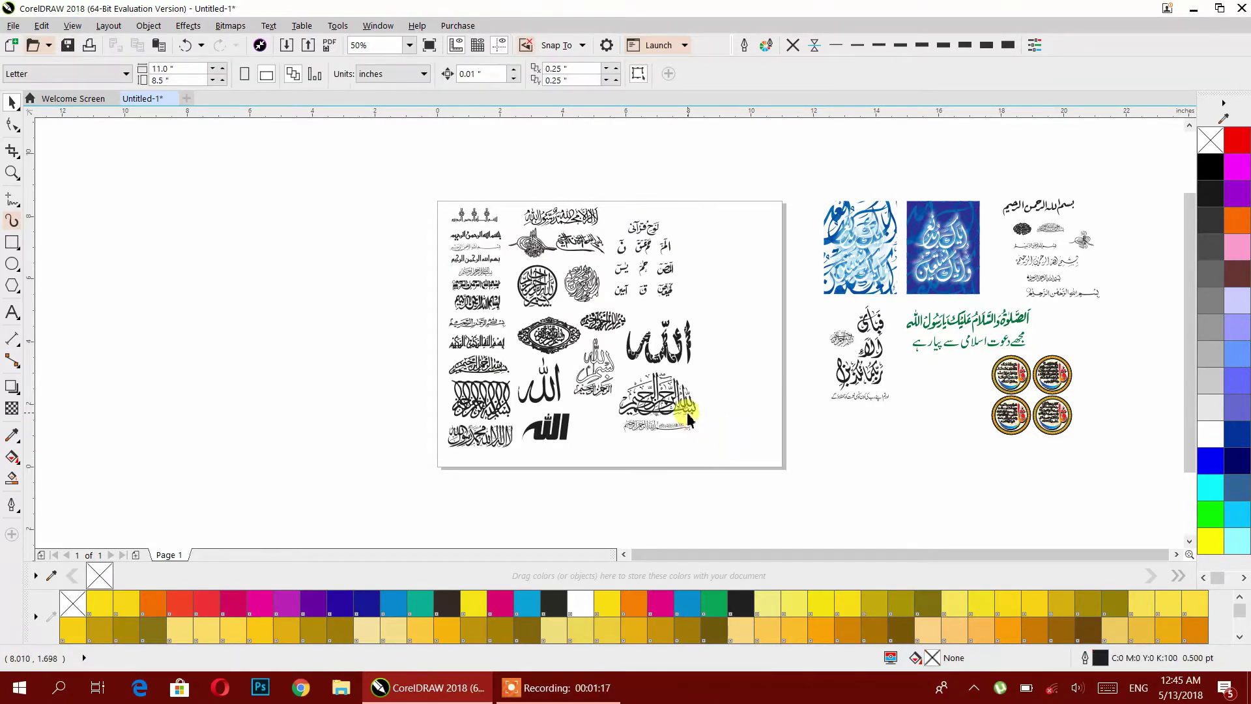
pyautogui.scroll(2, 500, 253)
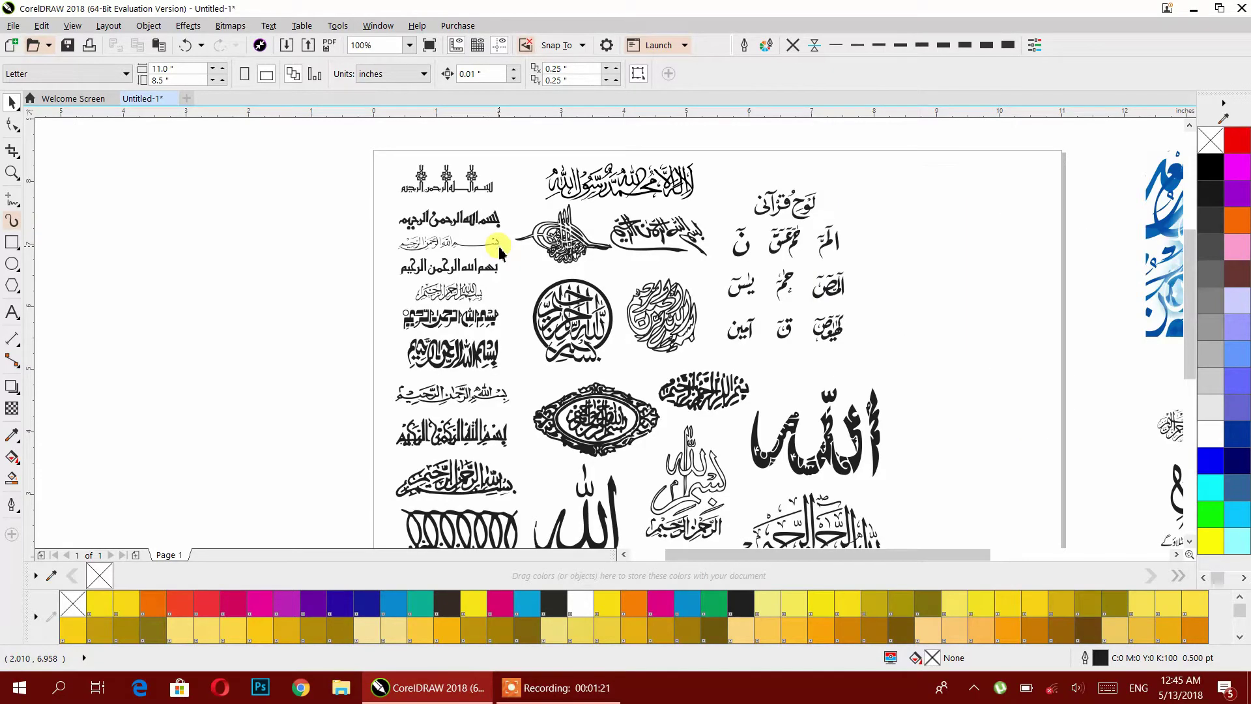
pyautogui.scroll(-2, 499, 253)
pyautogui.moveTo(547, 372); pyautogui.dragTo(211, 365)
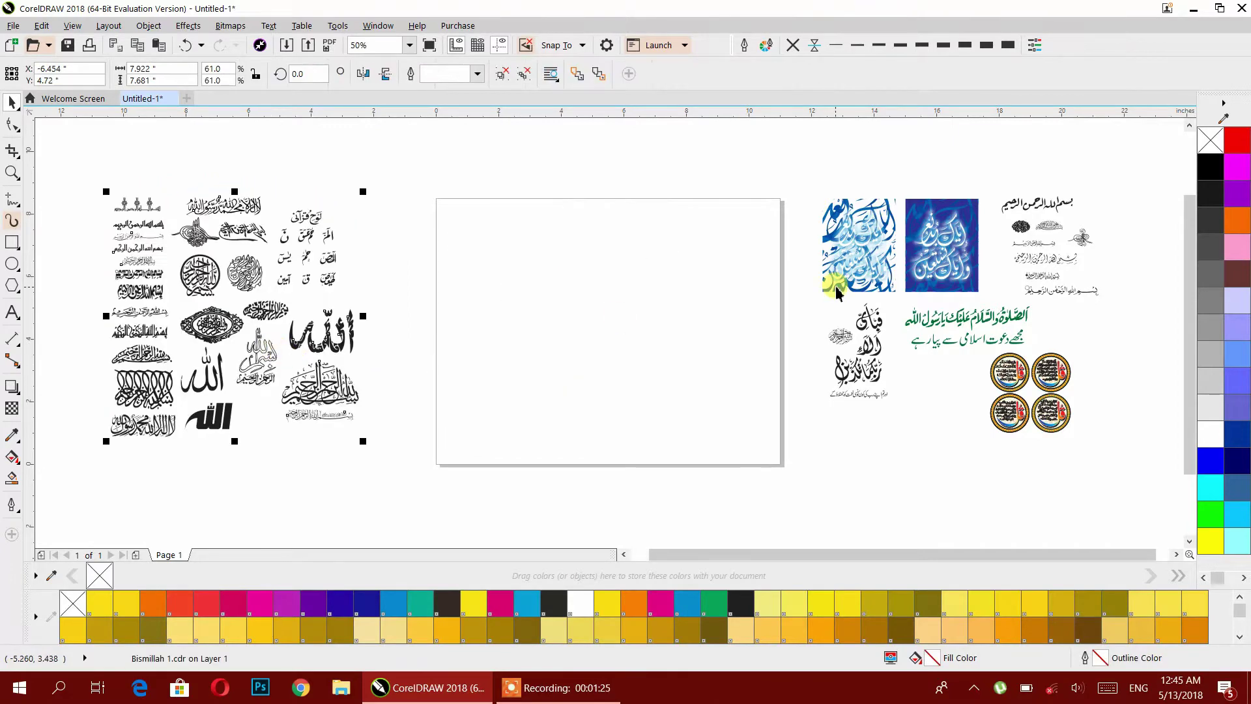
# Step: Enlarge the two blue 1-AIET panels to about 7.9 by 4.7 inches and move them left of the black calligraphy collection
pyautogui.moveTo(844, 284); pyautogui.dragTo(484, 272)
pyautogui.moveTo(607, 301); pyautogui.dragTo(726, 350)
pyautogui.scroll(-1, 658, 317)
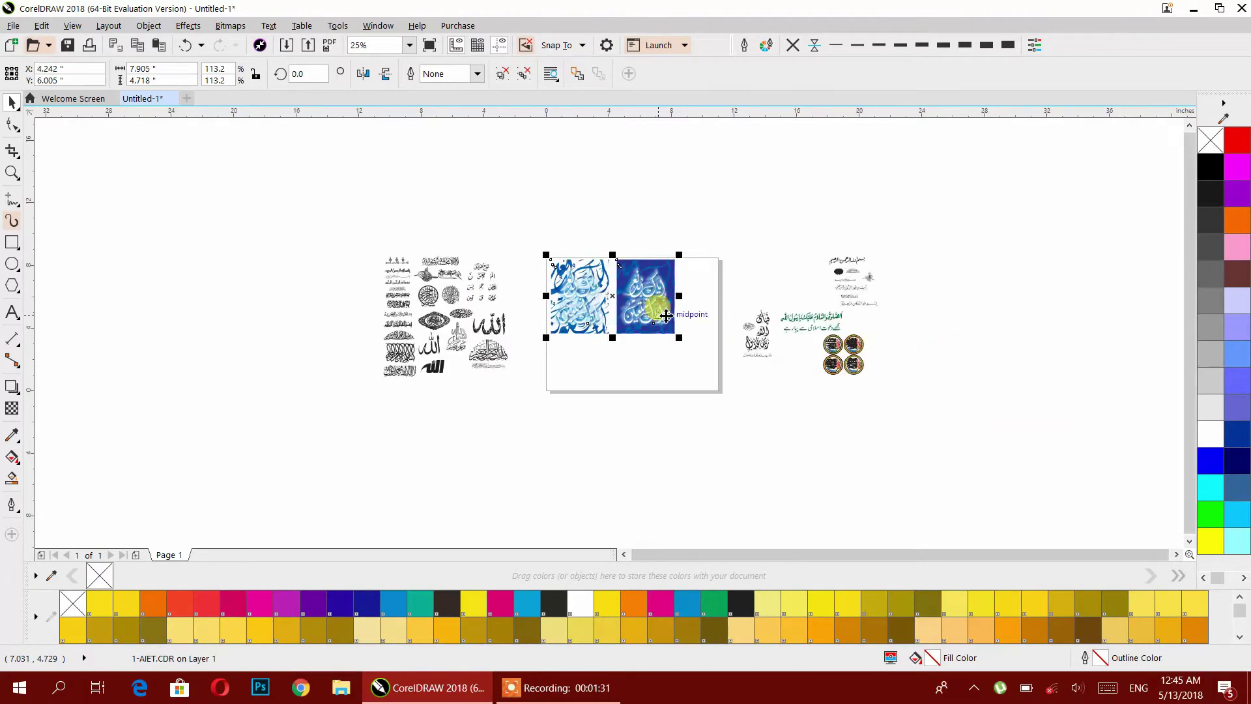
pyautogui.moveTo(704, 317); pyautogui.dragTo(404, 312)
# Step: Enlarge the Aiet1 verse to about 4.0 by 6.6 inches on the page, inspect it, and move it left of the blue panels
pyautogui.moveTo(822, 330); pyautogui.dragTo(728, 376)
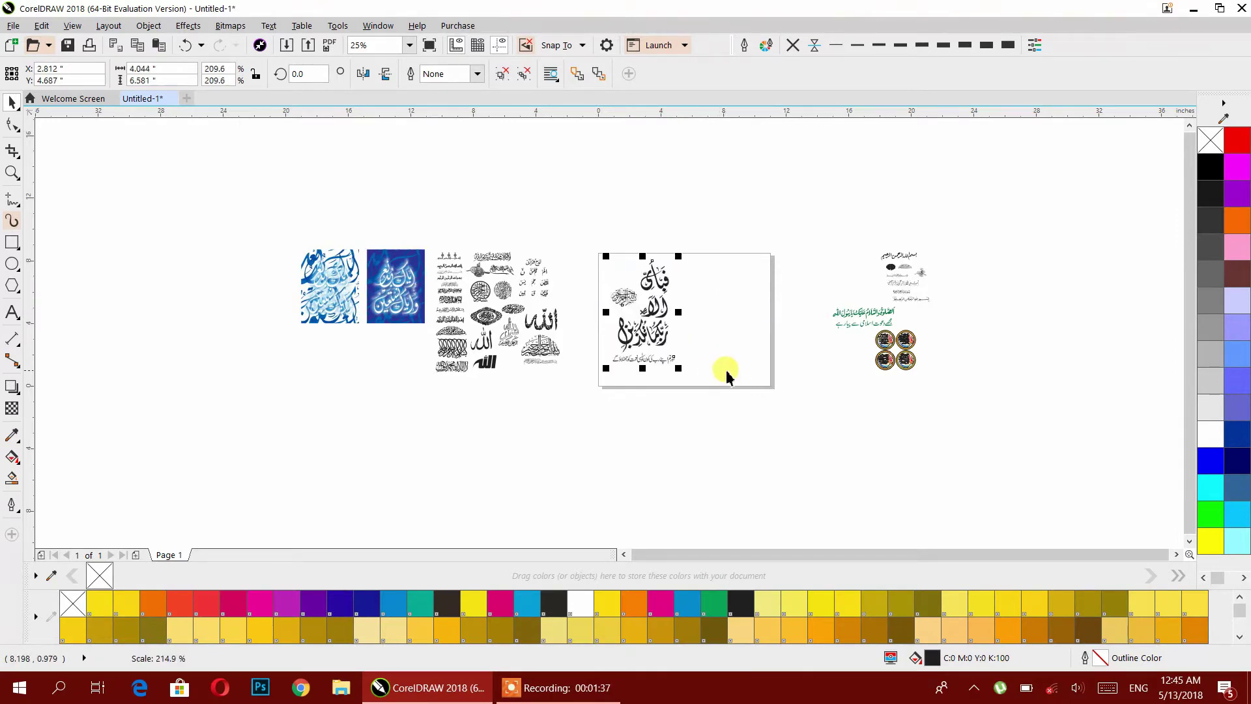
pyautogui.click(713, 370)
pyautogui.scroll(2, 662, 344)
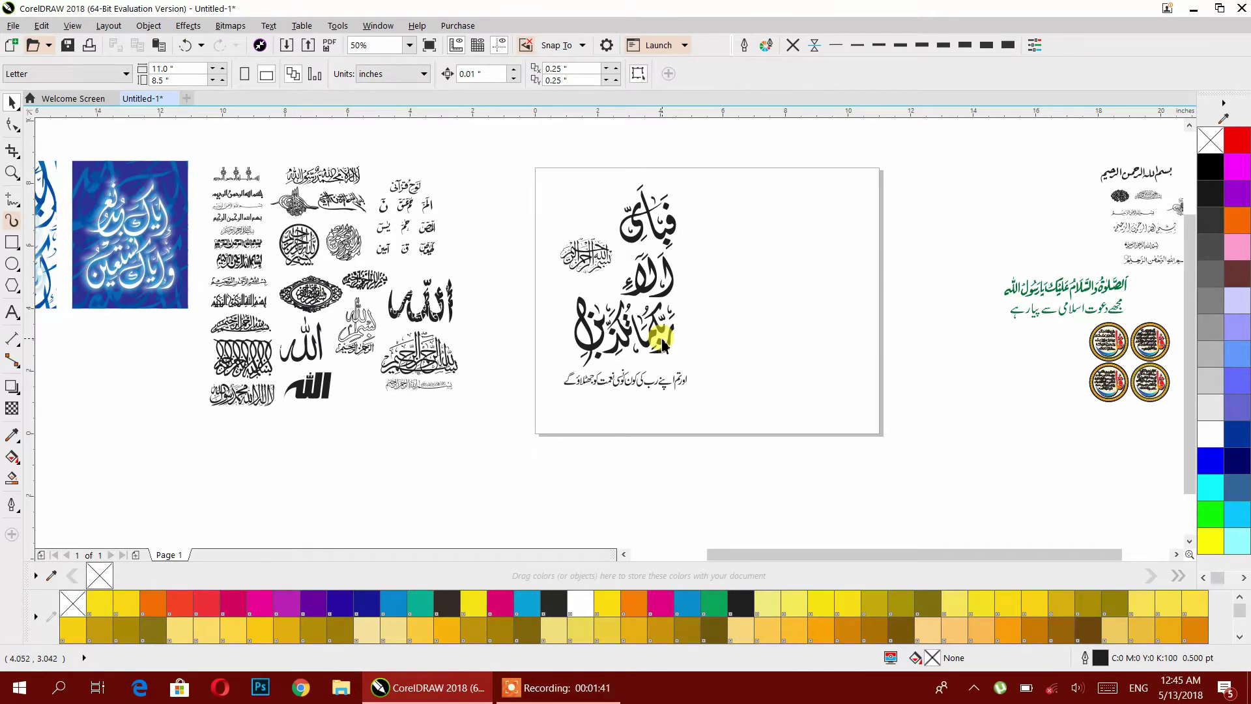
pyautogui.scroll(-2, 663, 346)
pyautogui.moveTo(666, 317); pyautogui.dragTo(278, 313)
# Step: Enlarge the green Asslat tu Waslam text and position it directly below the blue panels
pyautogui.moveTo(861, 317); pyautogui.dragTo(746, 366)
pyautogui.moveTo(710, 311); pyautogui.dragTo(388, 344)
pyautogui.click(974, 315)
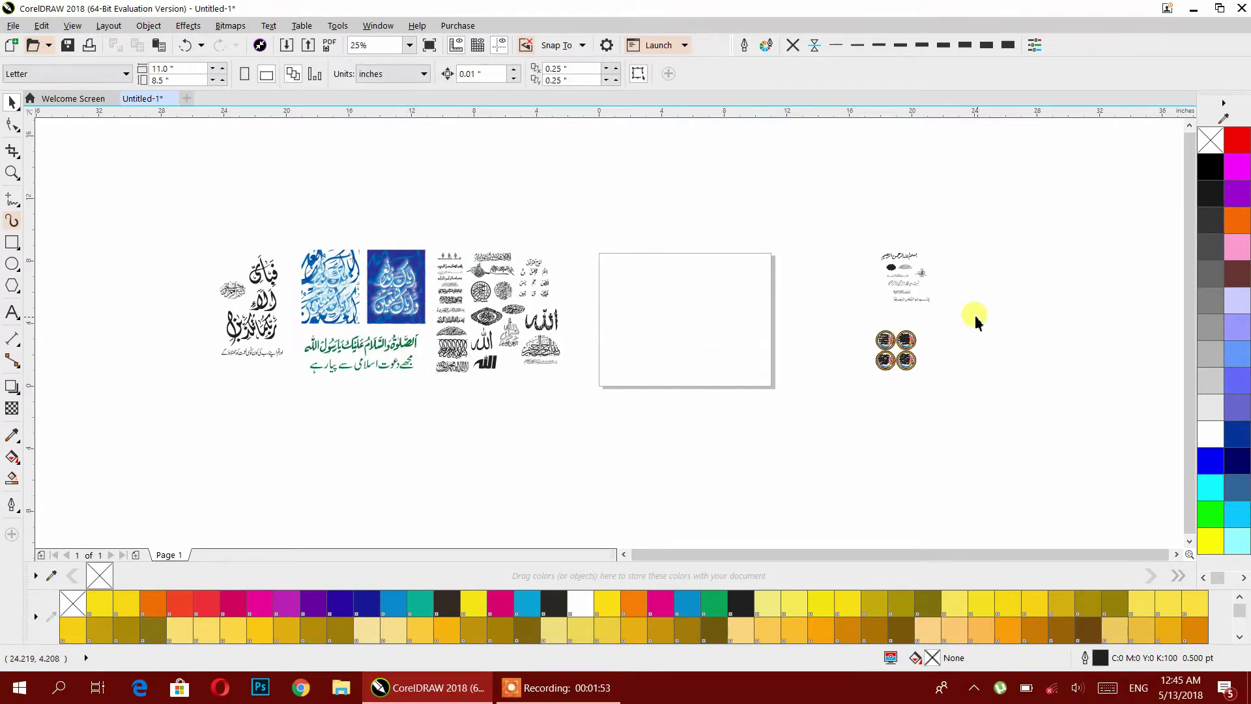
# Step: Enlarge the four round Caarqual3 emblems to about 7.3 inches wide, centre them on the page, and move them left of the Aiet1 verse
pyautogui.click(903, 345)
pyautogui.moveTo(937, 388); pyautogui.dragTo(1034, 444)
pyautogui.press('p')
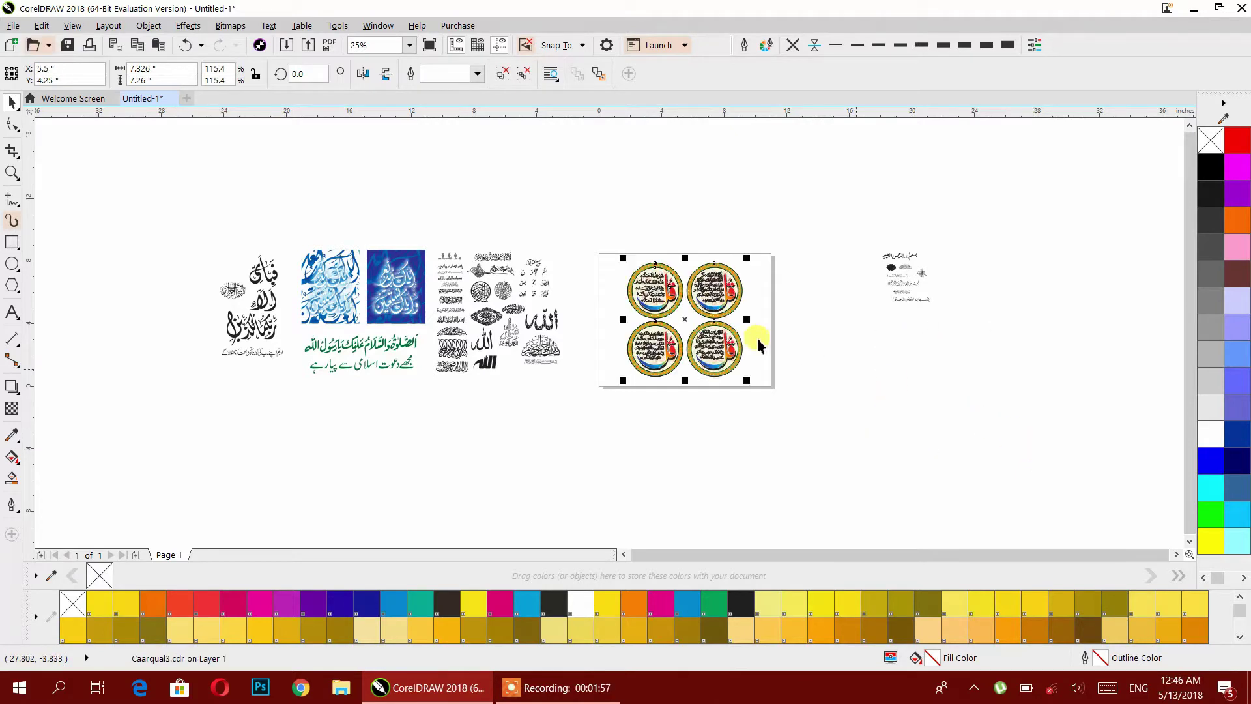
pyautogui.moveTo(736, 305); pyautogui.dragTo(195, 294)
pyautogui.click(825, 251)
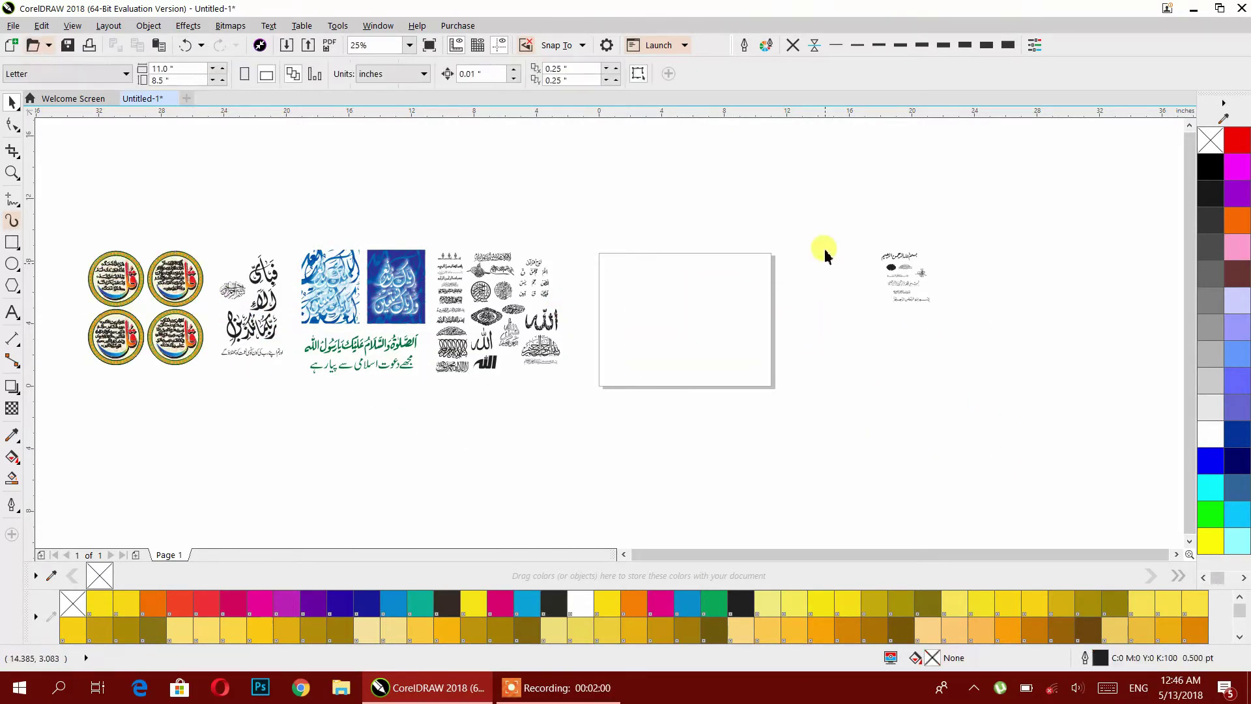
# Step: Enlarge the Bismillah set, centre it on the page, scale it to about 7.6 by 7.8 inches, and move it below the black calligraphy collection
pyautogui.click(966, 342)
pyautogui.moveTo(933, 305); pyautogui.dragTo(1069, 418)
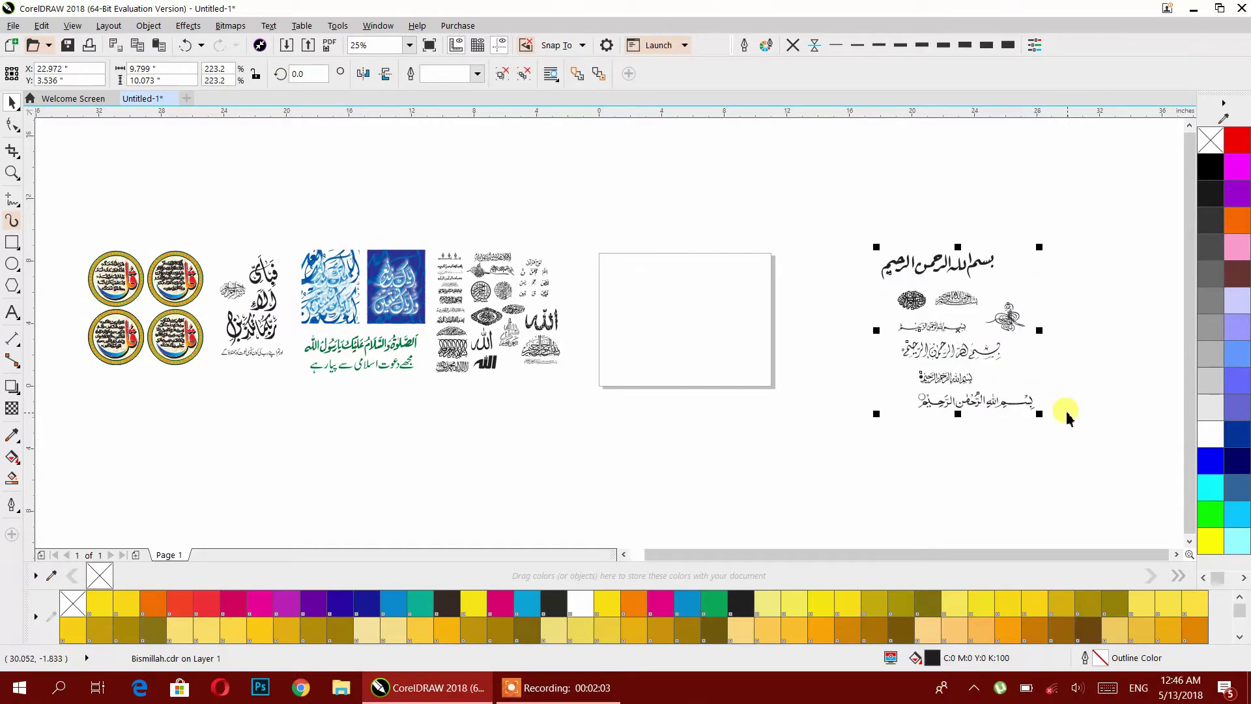
pyautogui.press('p')
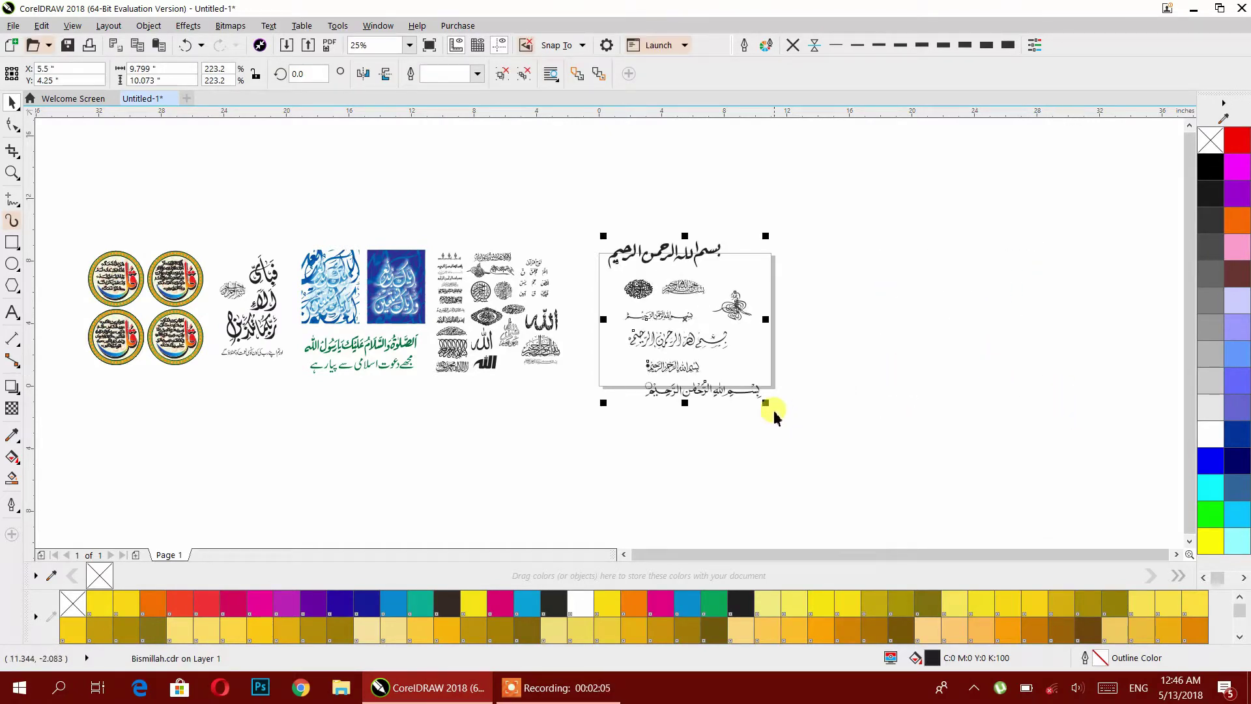
pyautogui.moveTo(768, 405); pyautogui.dragTo(749, 402)
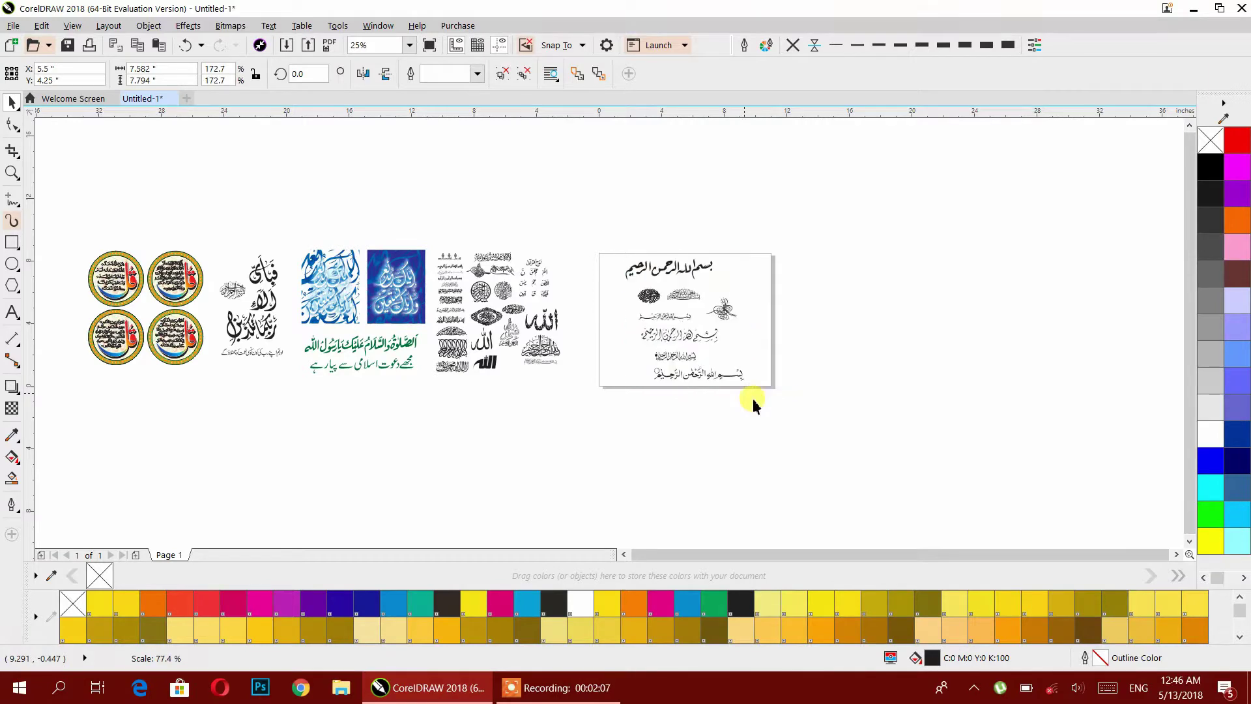
pyautogui.moveTo(675, 337); pyautogui.dragTo(478, 459)
pyautogui.click(640, 451)
# Step: Import the files 5-6, 7-8, 11-12, 123, Aiet, Aiet2 and ALHAMD from the Calligraphy folder
pyautogui.rightClick(664, 301)
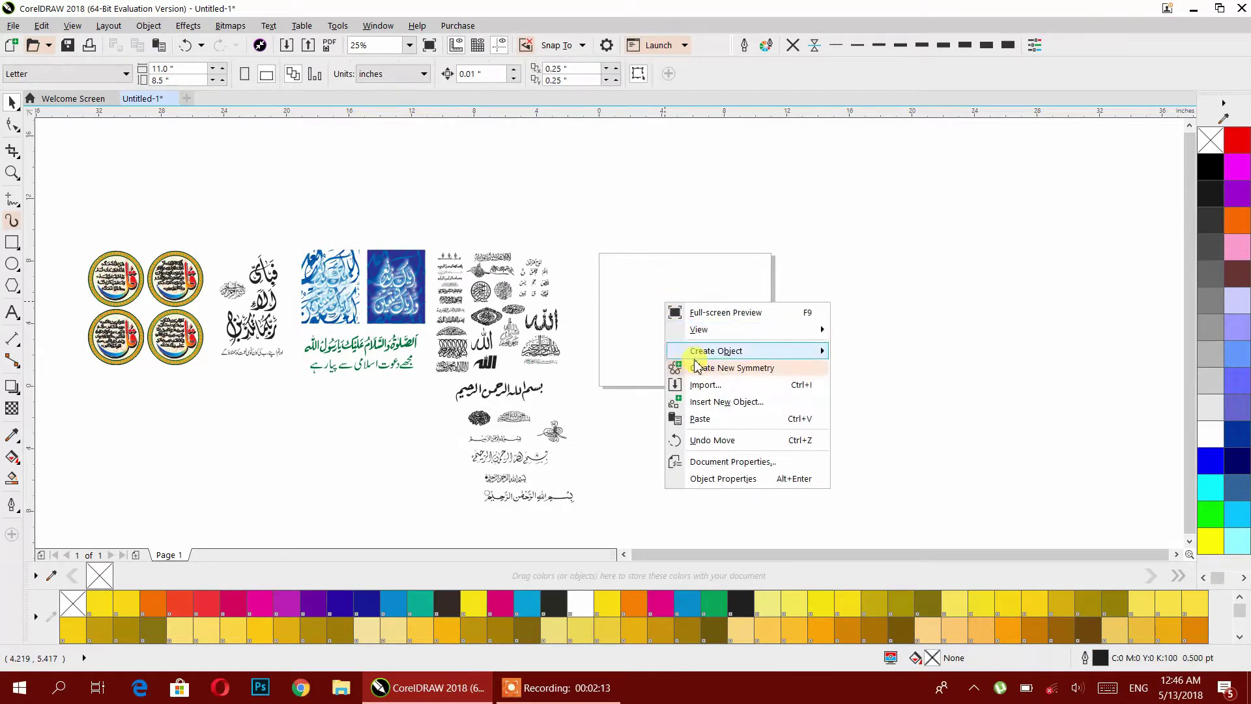
pyautogui.click(705, 383)
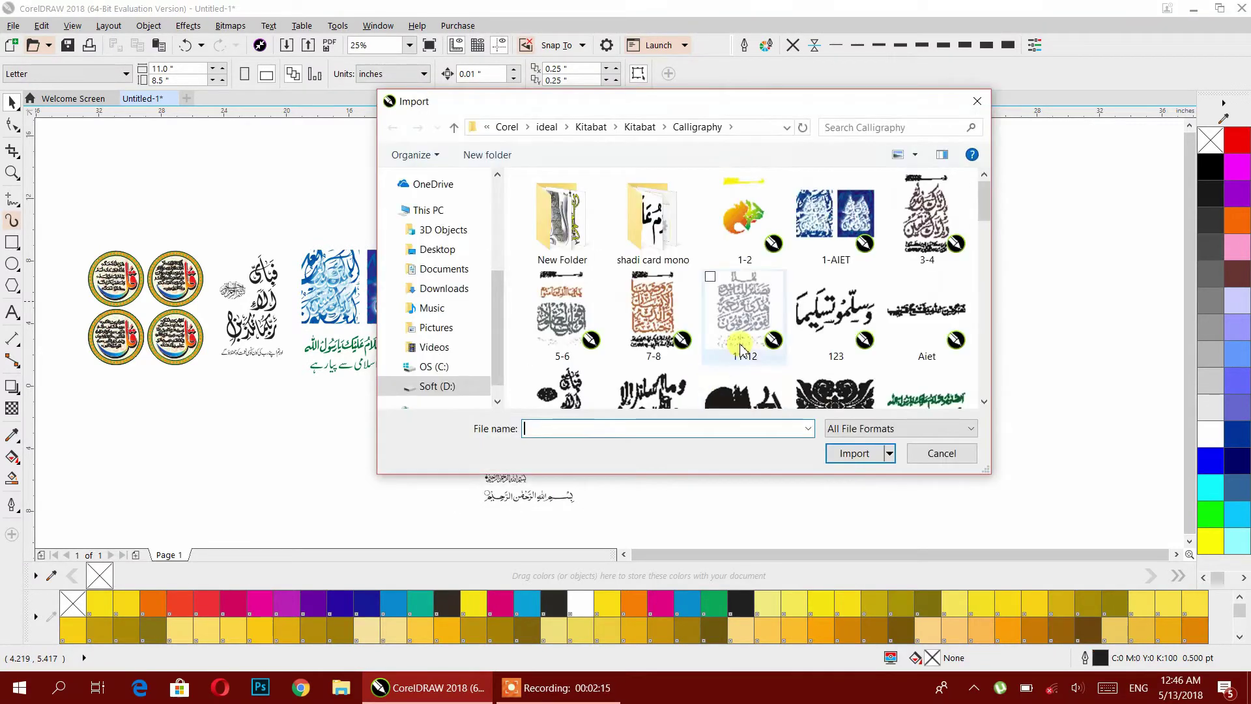
pyautogui.click(579, 312)
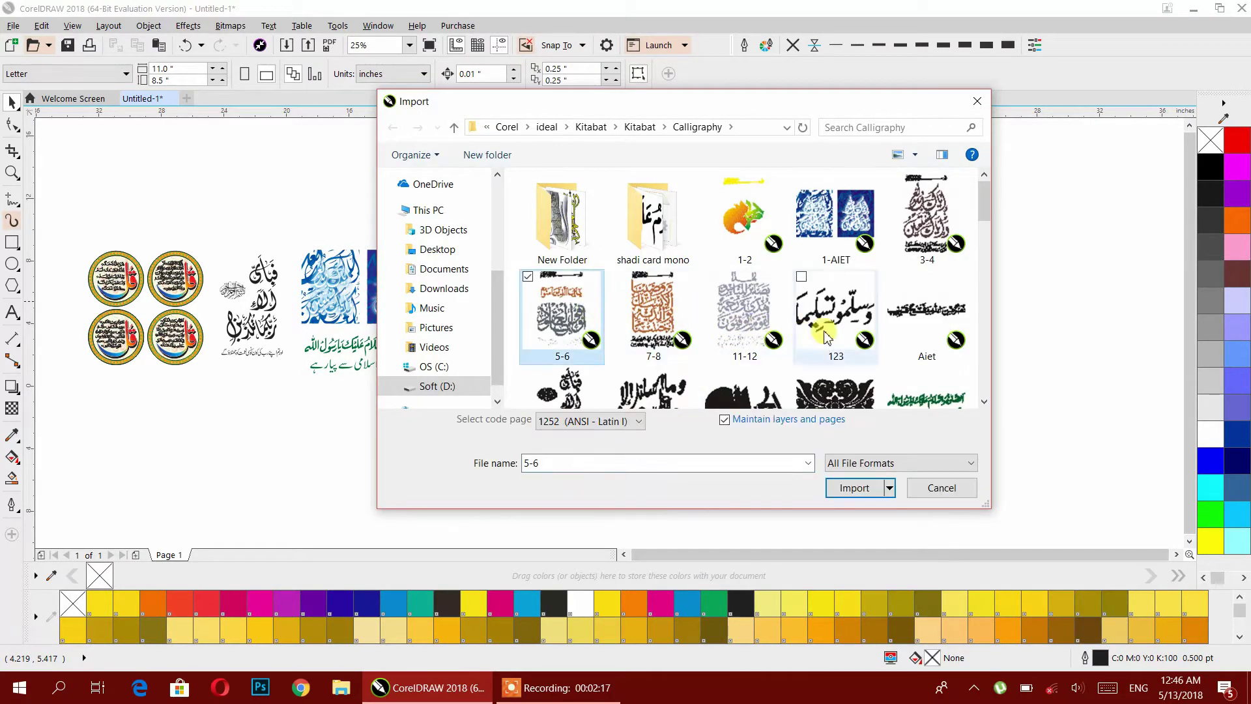
pyautogui.keyDown('shift'); pyautogui.click(891, 319); pyautogui.keyUp('shift')
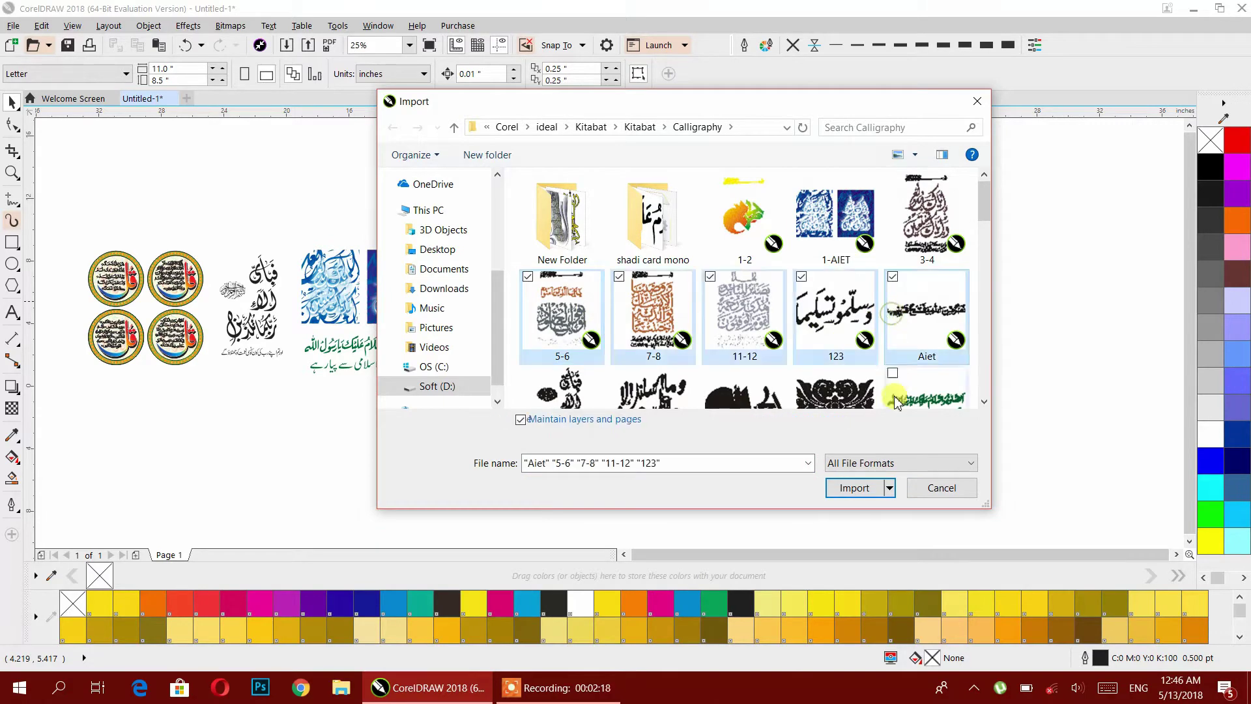
pyautogui.scroll(-1, 667, 365)
pyautogui.keyDown('ctrl'); pyautogui.click(664, 362); pyautogui.keyUp('ctrl')
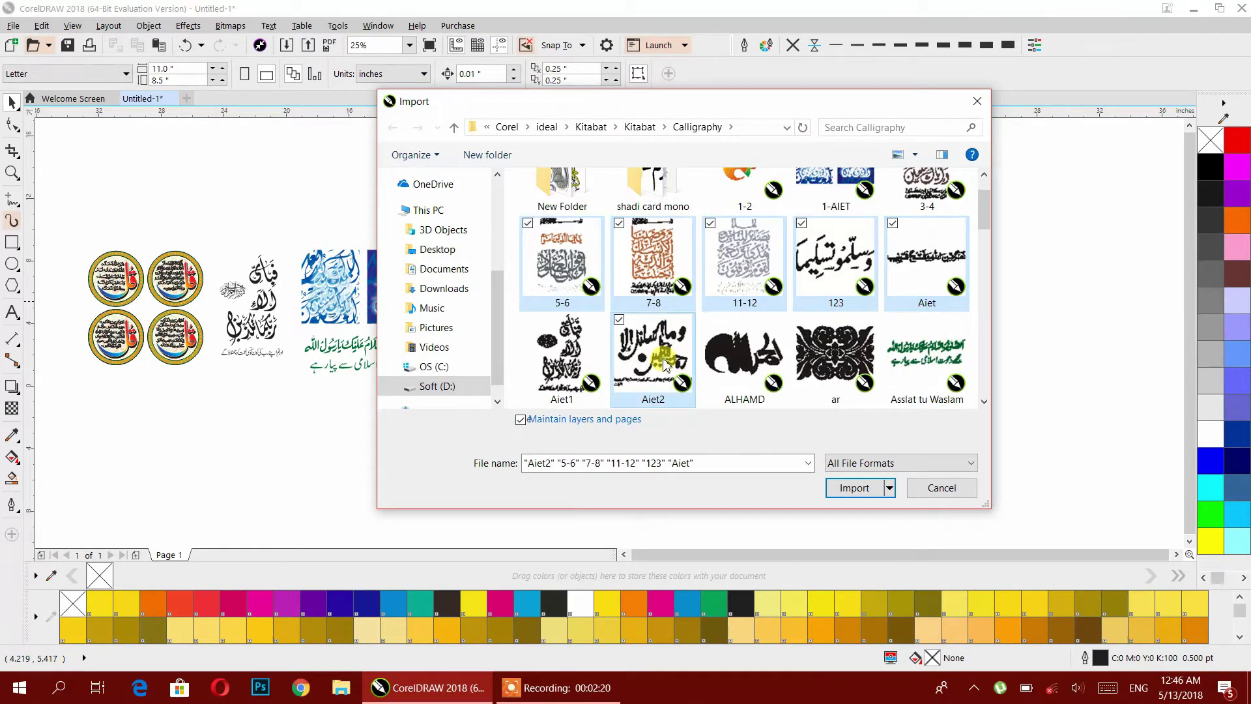
pyautogui.keyDown('ctrl'); pyautogui.click(768, 368); pyautogui.keyUp('ctrl')
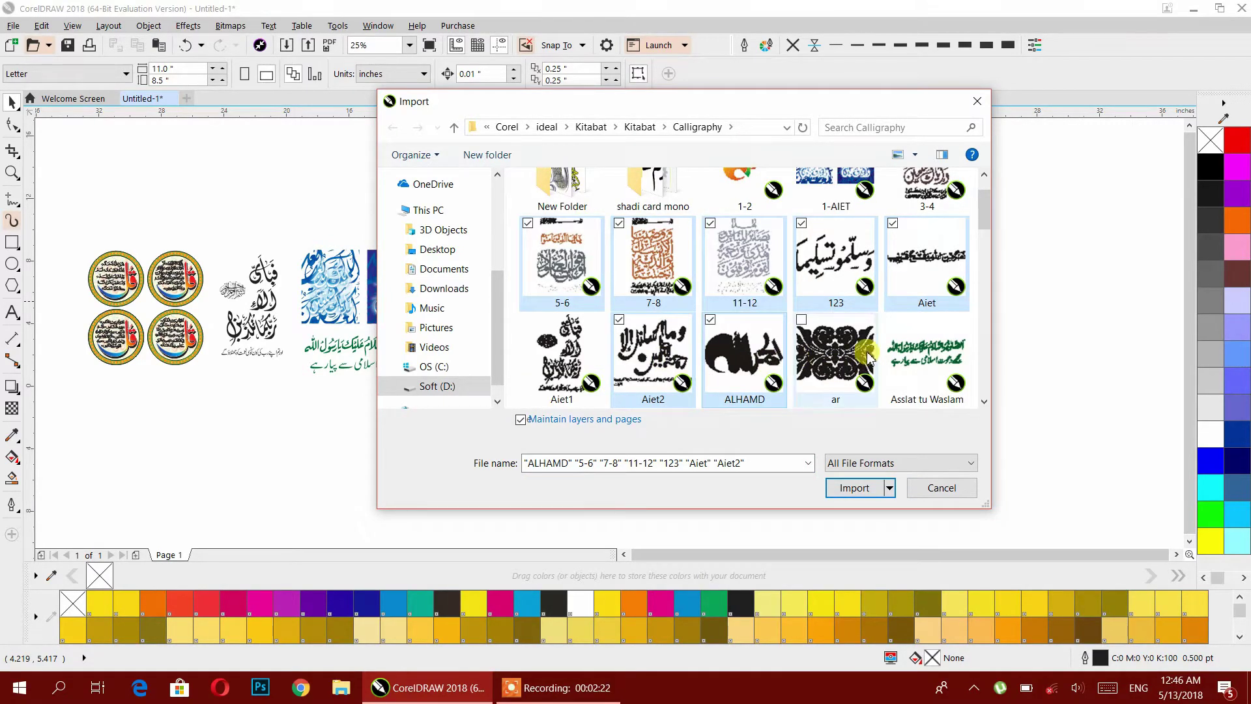
pyautogui.click(870, 487)
# Step: Place the seven imported calligraphy files in two rough groups right of the page, with ALHAMD beside Aiet2
pyautogui.click(792, 259)
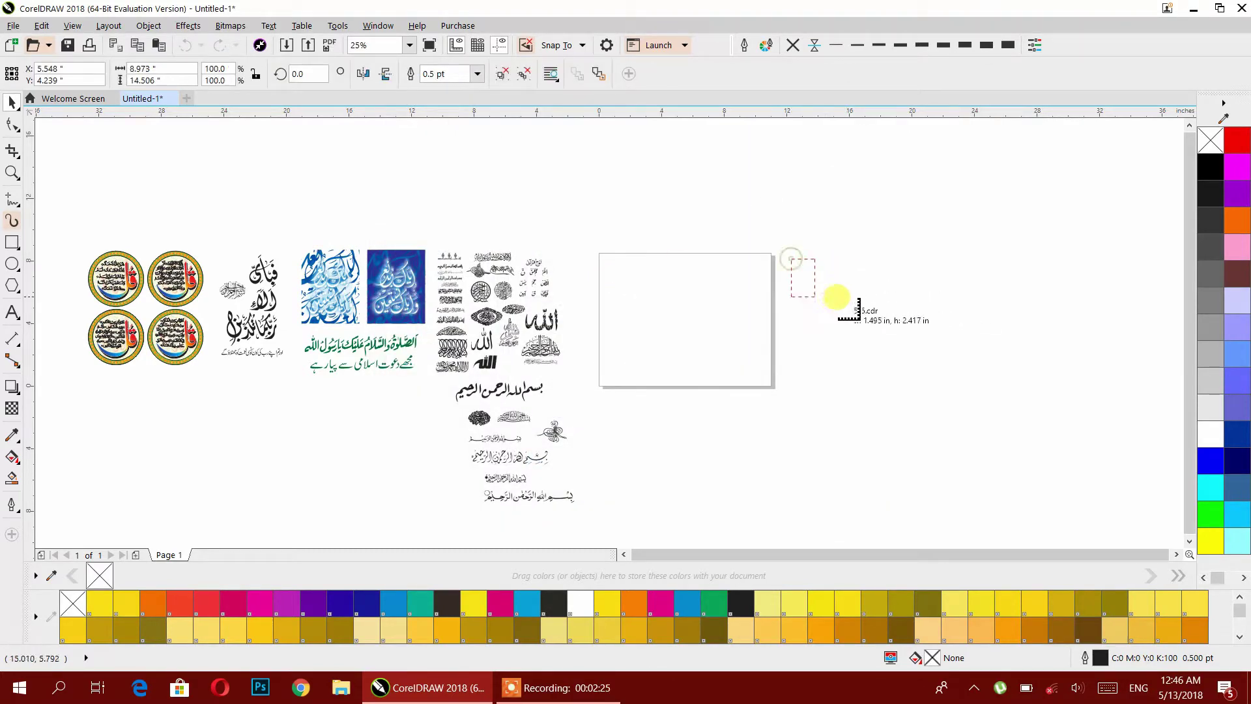
pyautogui.click(842, 260)
pyautogui.click(888, 262)
pyautogui.moveTo(940, 268)
pyautogui.mouseDown()
pyautogui.moveTo(955, 296)
pyautogui.moveTo(1028, 329)
pyautogui.moveTo(1015, 308)
pyautogui.mouseUp()
pyautogui.moveTo(792, 316); pyautogui.dragTo(877, 359)
pyautogui.moveTo(796, 334); pyautogui.dragTo(933, 386)
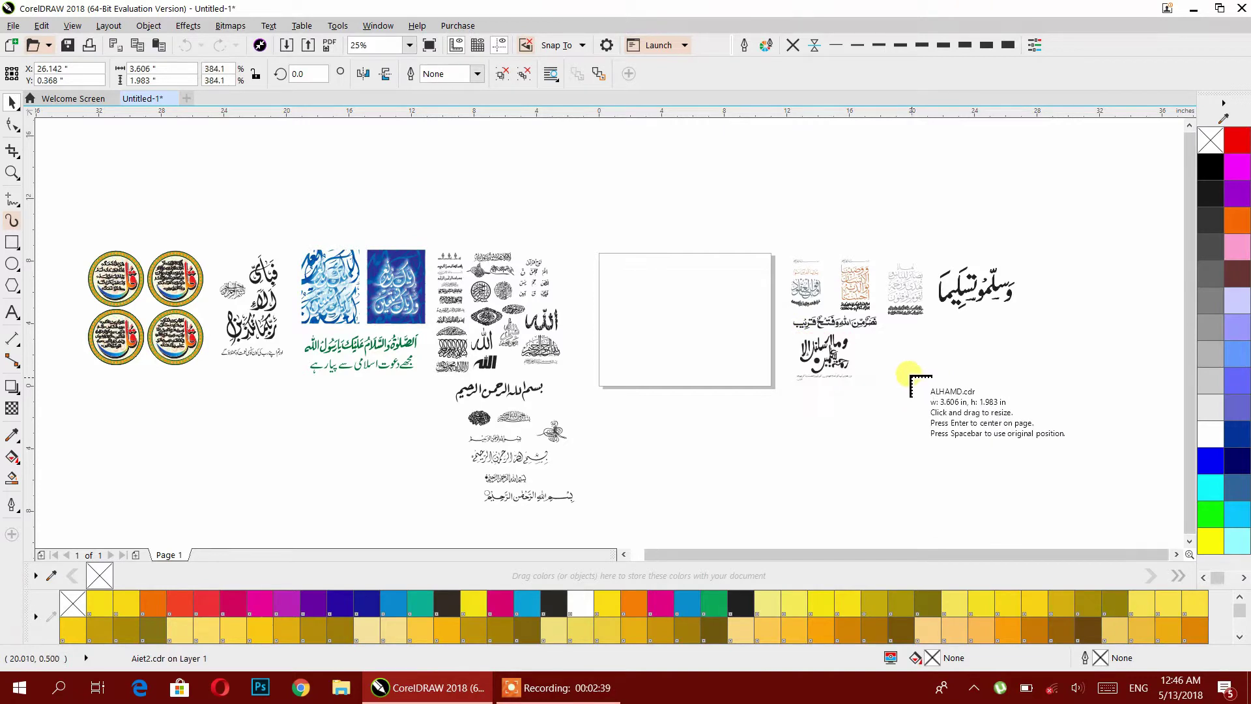
pyautogui.moveTo(865, 337); pyautogui.dragTo(952, 388)
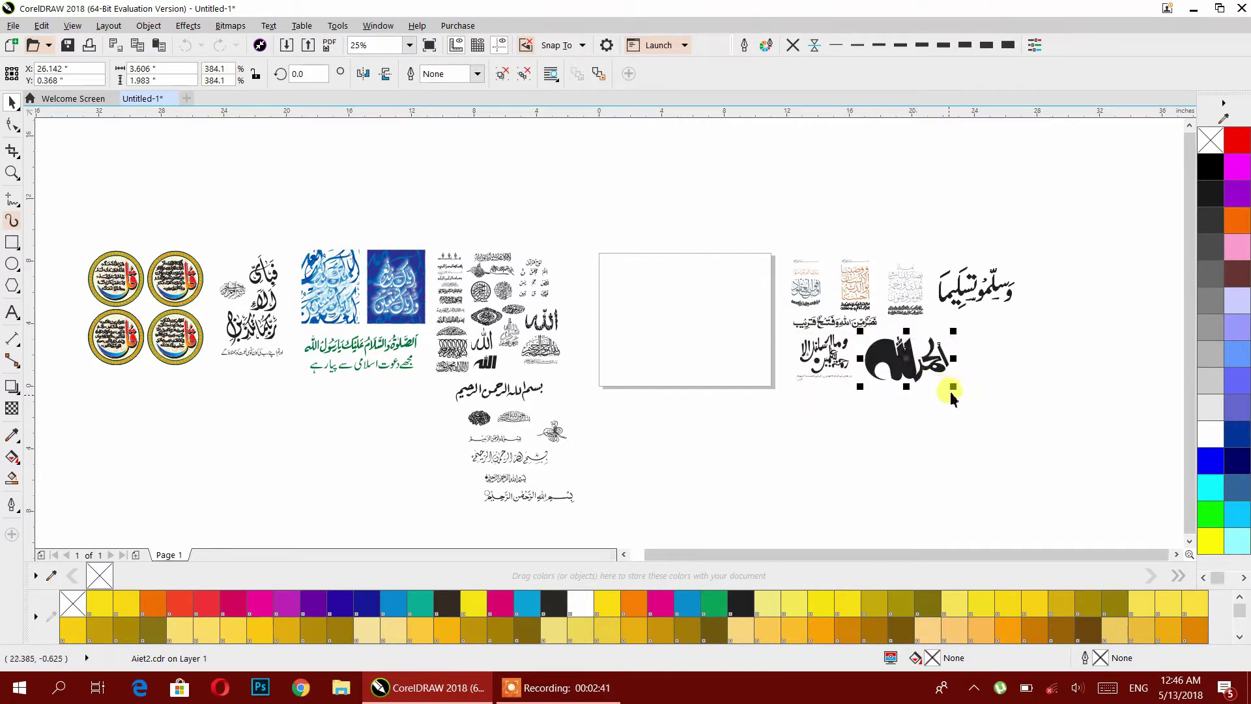
pyautogui.click(976, 347)
# Step: Inspect the placed calligraphy up close, fill the ALHAMD design with red, and replace that fill with green
pyautogui.scroll(1, 975, 342)
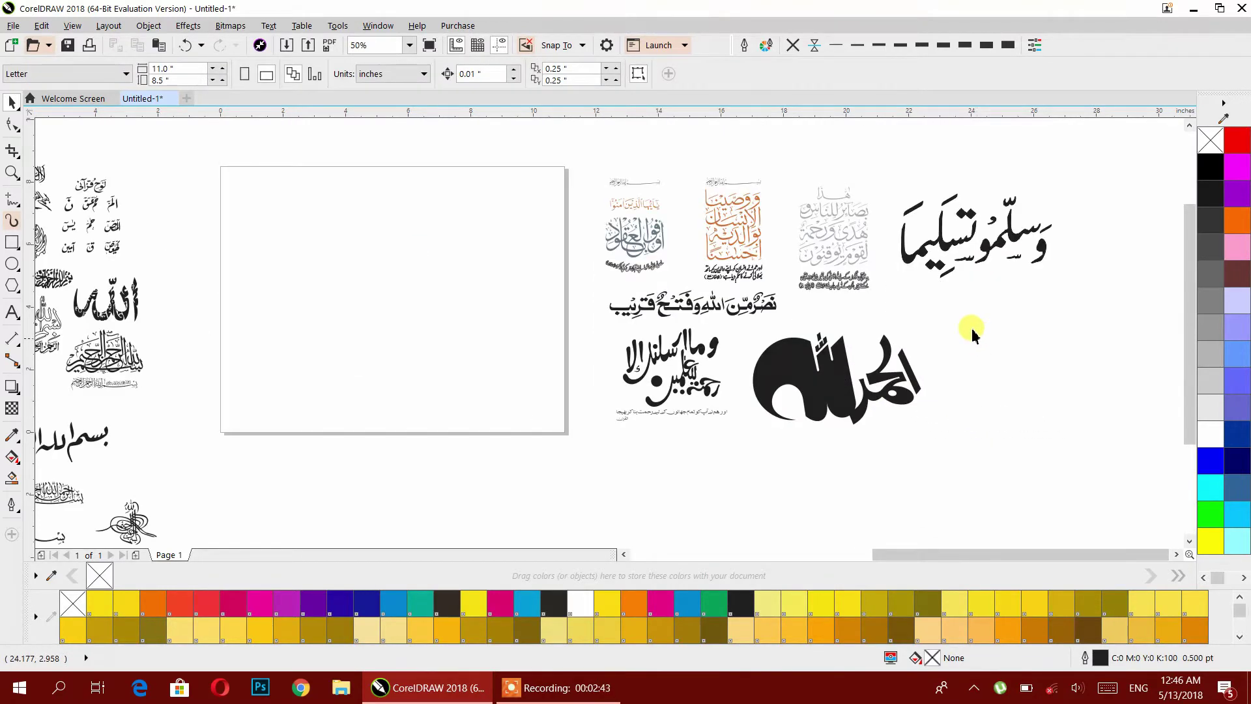
pyautogui.scroll(1, 957, 316)
pyautogui.moveTo(803, 299); pyautogui.dragTo(887, 399)
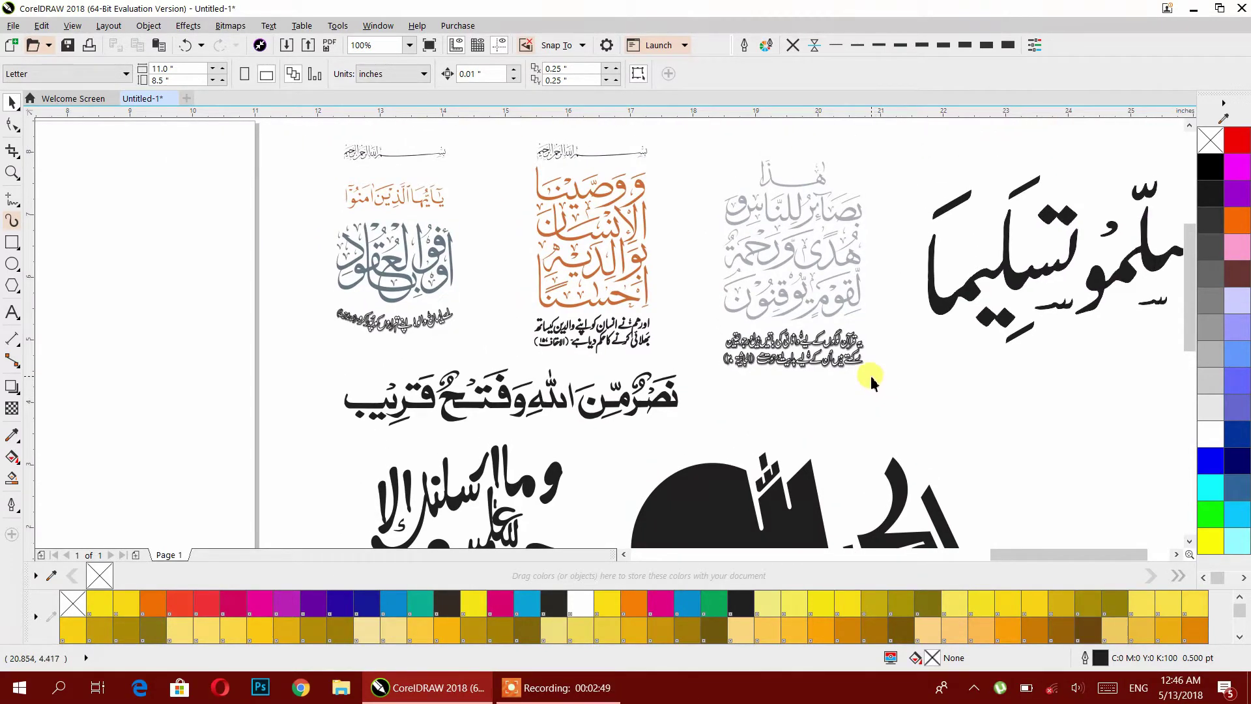
pyautogui.scroll(-2, 873, 381)
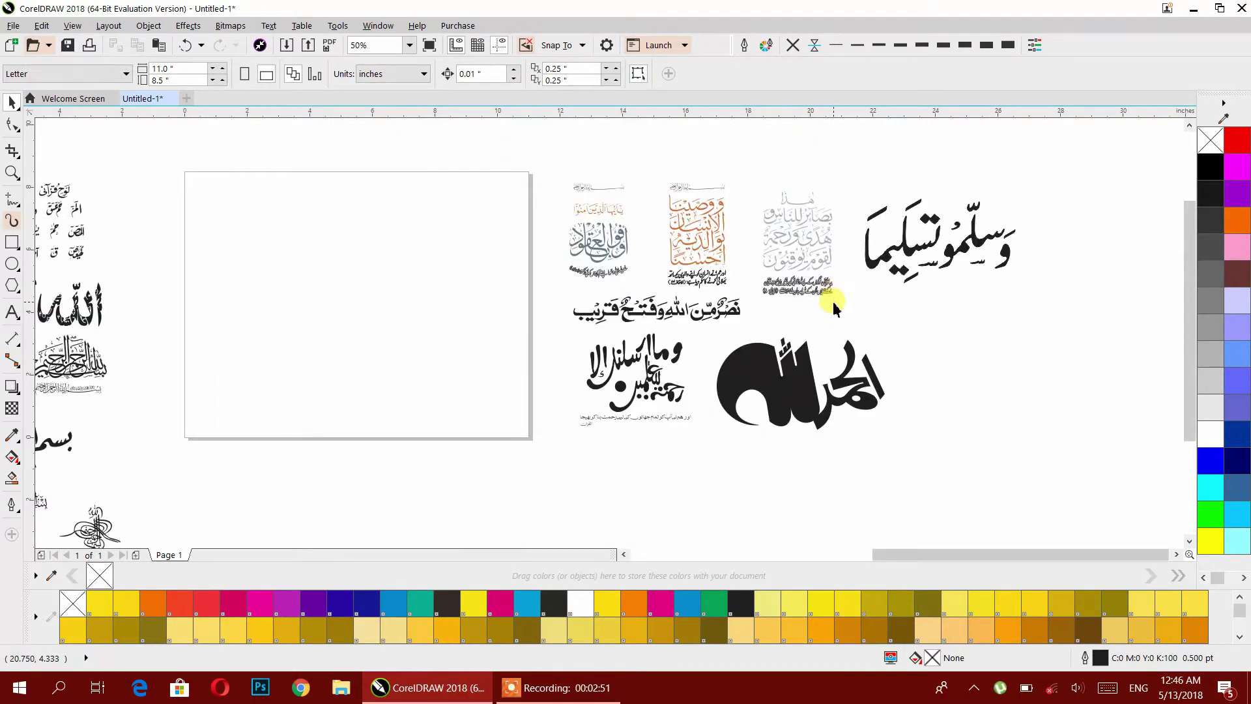
pyautogui.moveTo(833, 304); pyautogui.dragTo(808, 297)
pyautogui.click(768, 369)
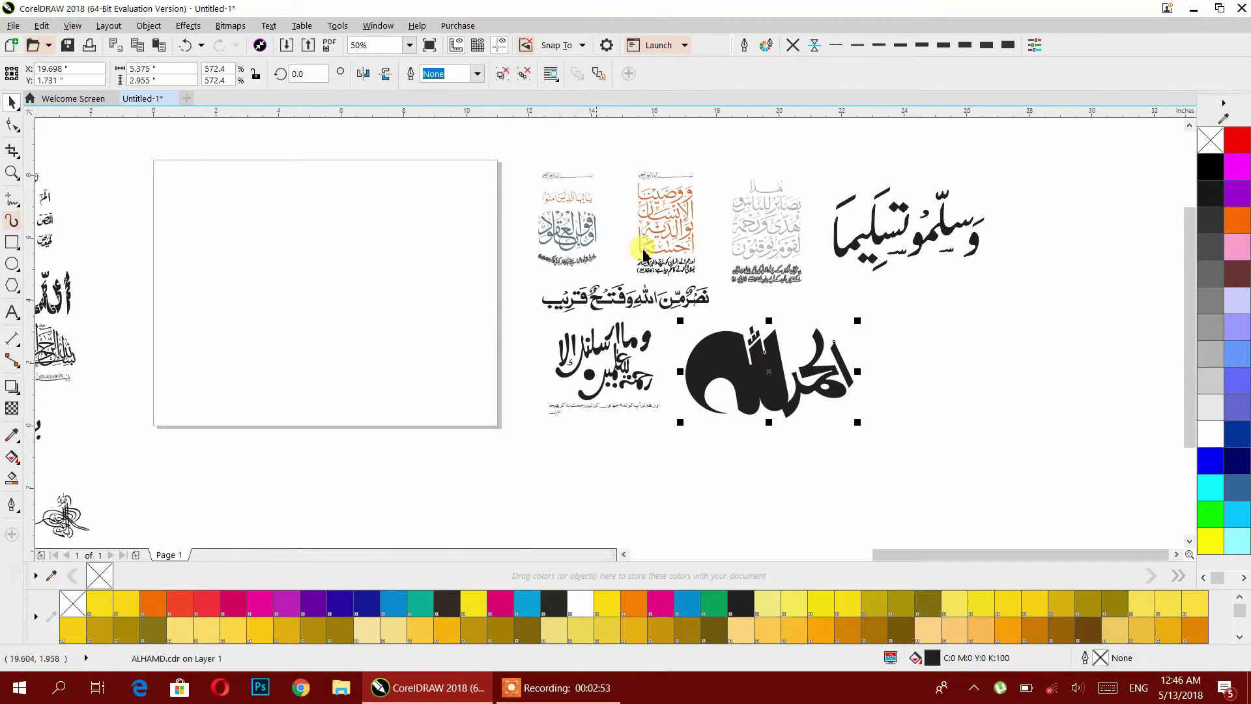
pyautogui.click(1237, 139)
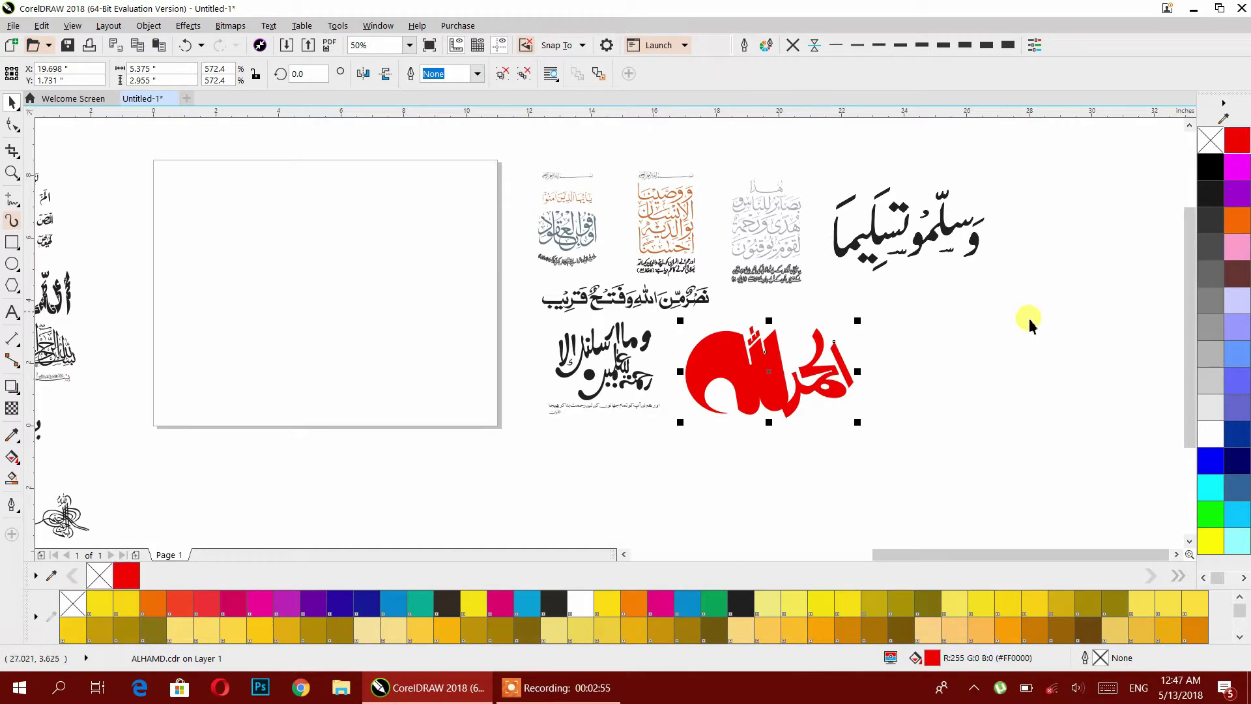
pyautogui.click(715, 603)
pyautogui.click(762, 439)
# Step: Fill the single-line Aiet calligraphy above Aiet2 with blue
pyautogui.click(671, 306)
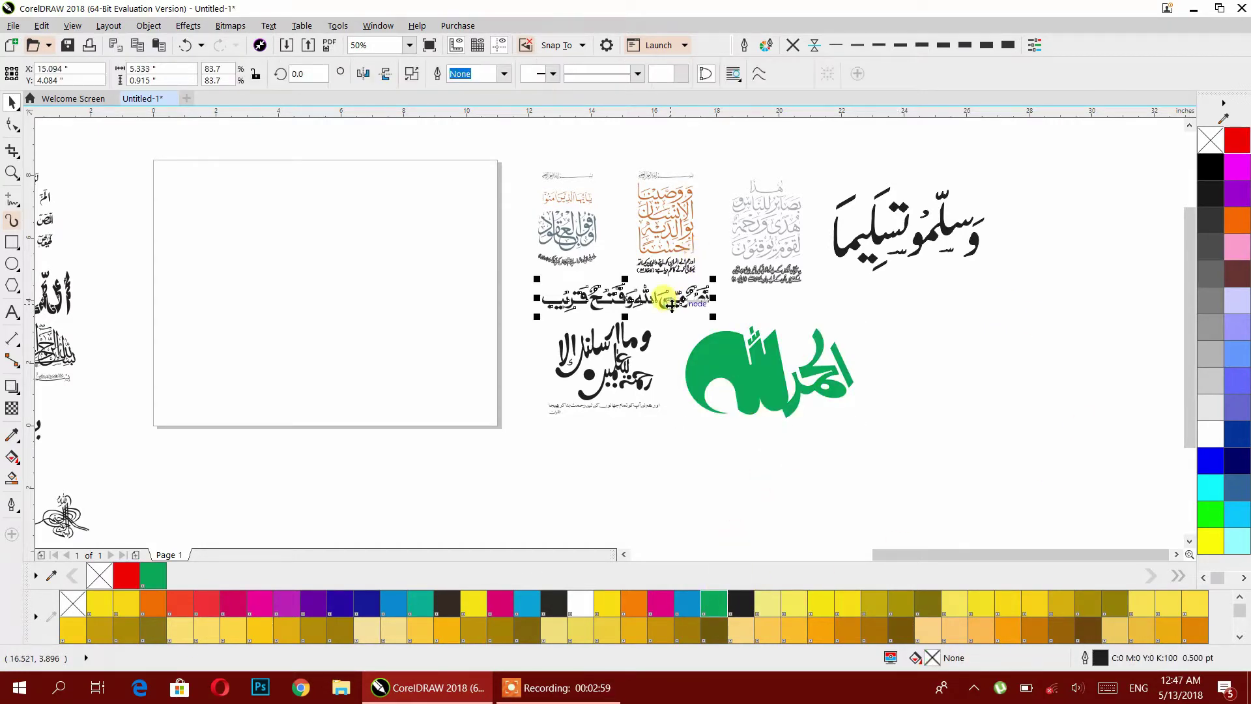
pyautogui.click(1211, 462)
pyautogui.click(1059, 389)
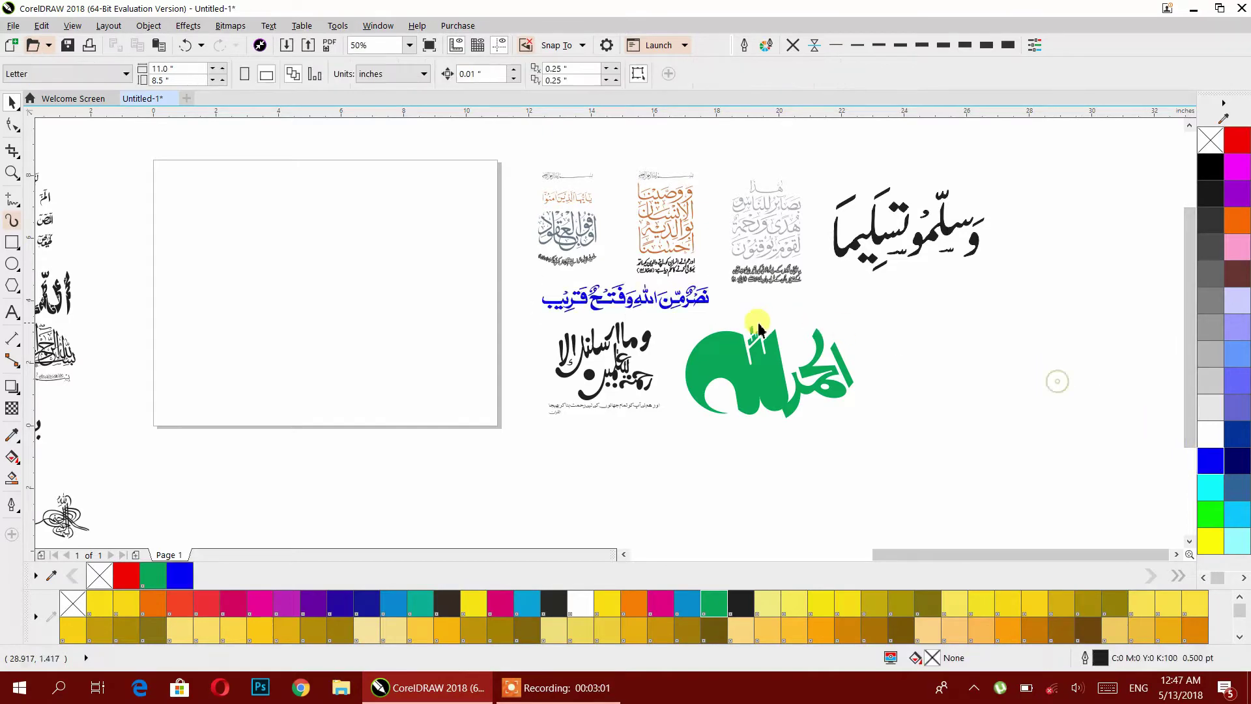
pyautogui.moveTo(706, 316); pyautogui.dragTo(981, 324)
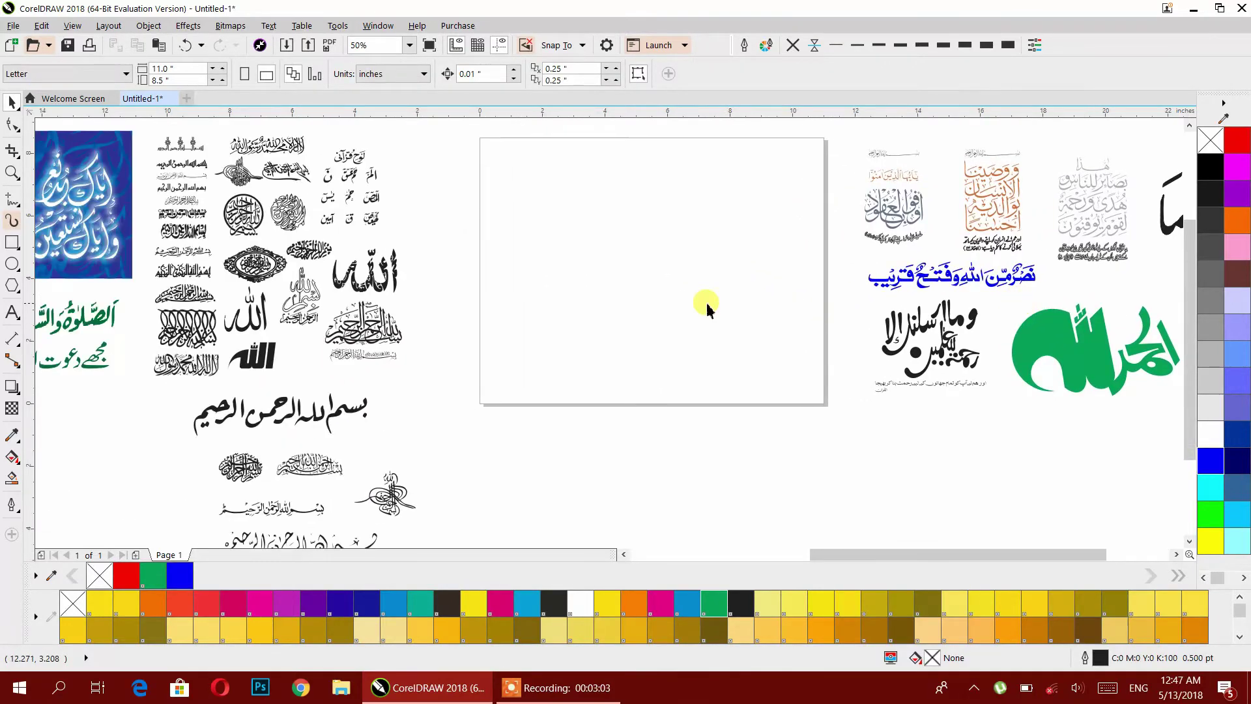
# Step: Examine the black Bismillah and Allah calligraphy designs placed beside the page up close
pyautogui.scroll(4, 289, 260)
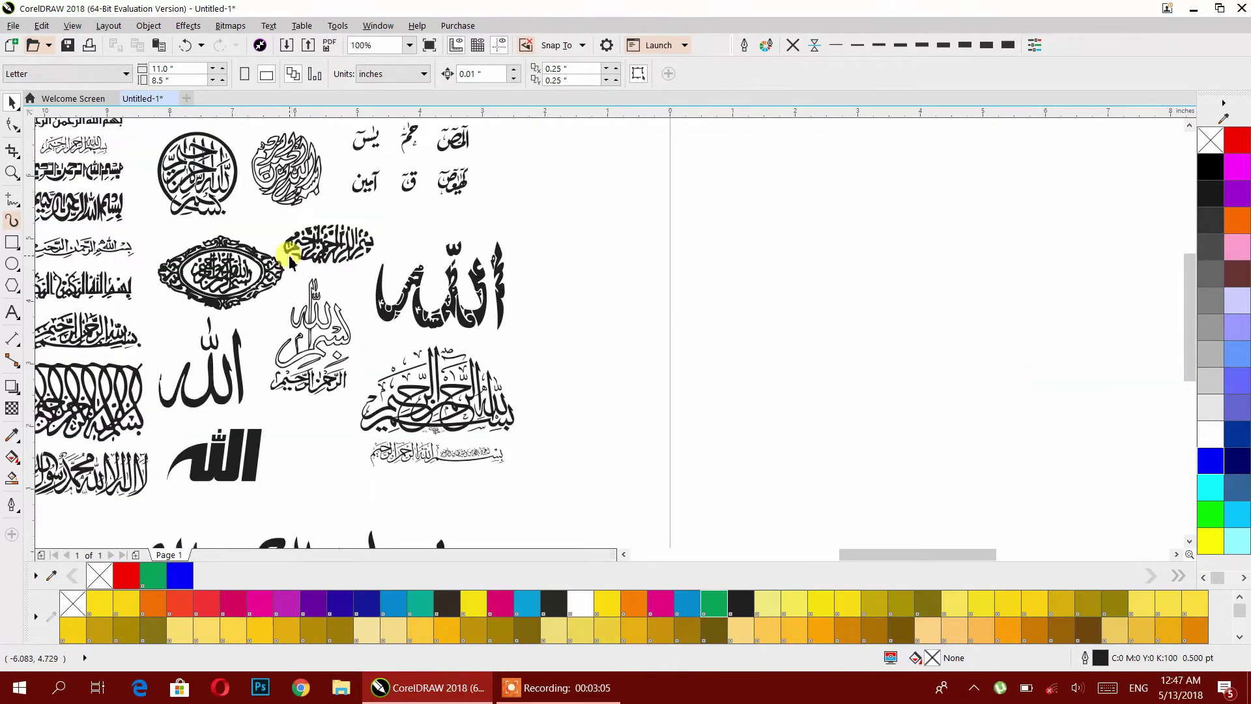
pyautogui.moveTo(291, 263); pyautogui.dragTo(576, 301)
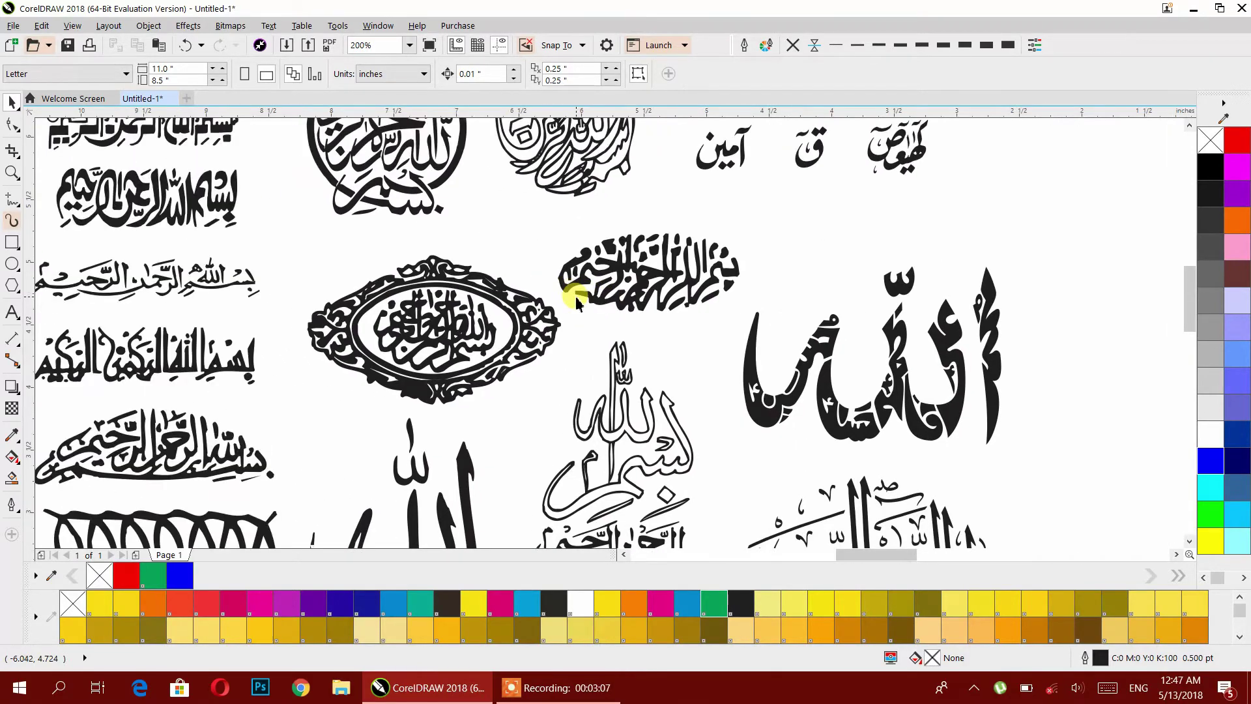
pyautogui.moveTo(478, 283); pyautogui.dragTo(671, 416)
pyautogui.moveTo(608, 304); pyautogui.dragTo(661, 411)
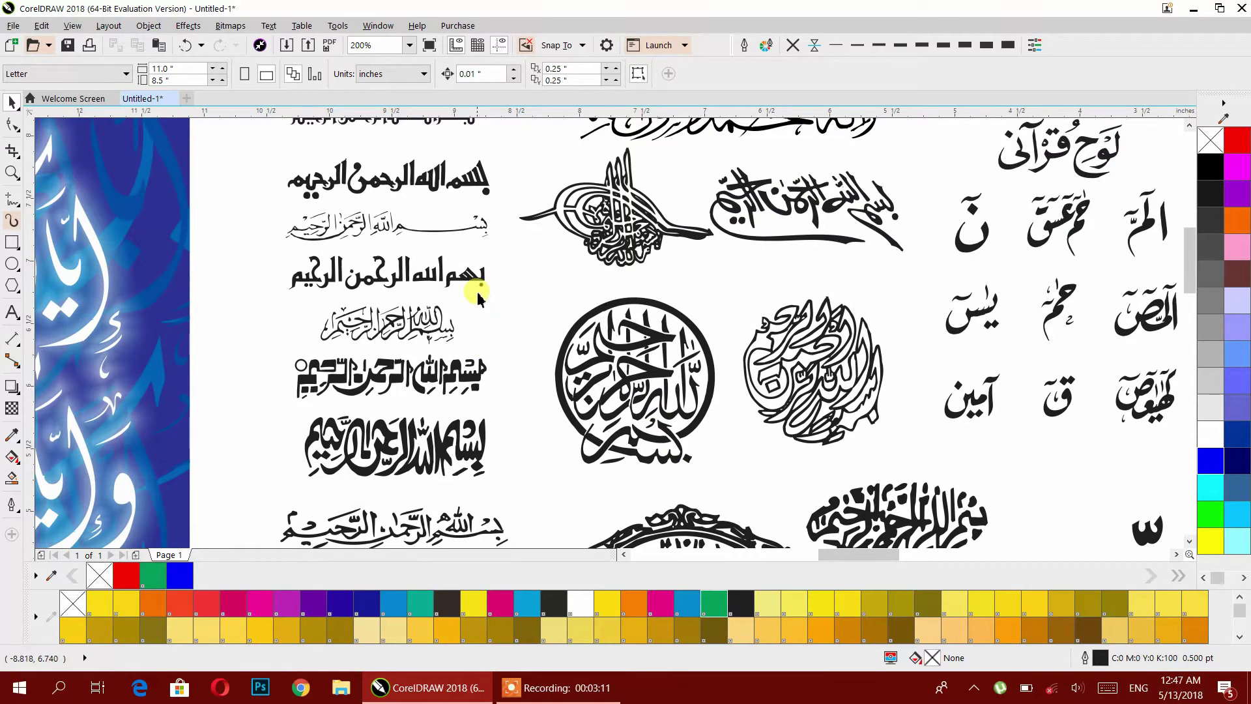
pyautogui.scroll(-3, 477, 292)
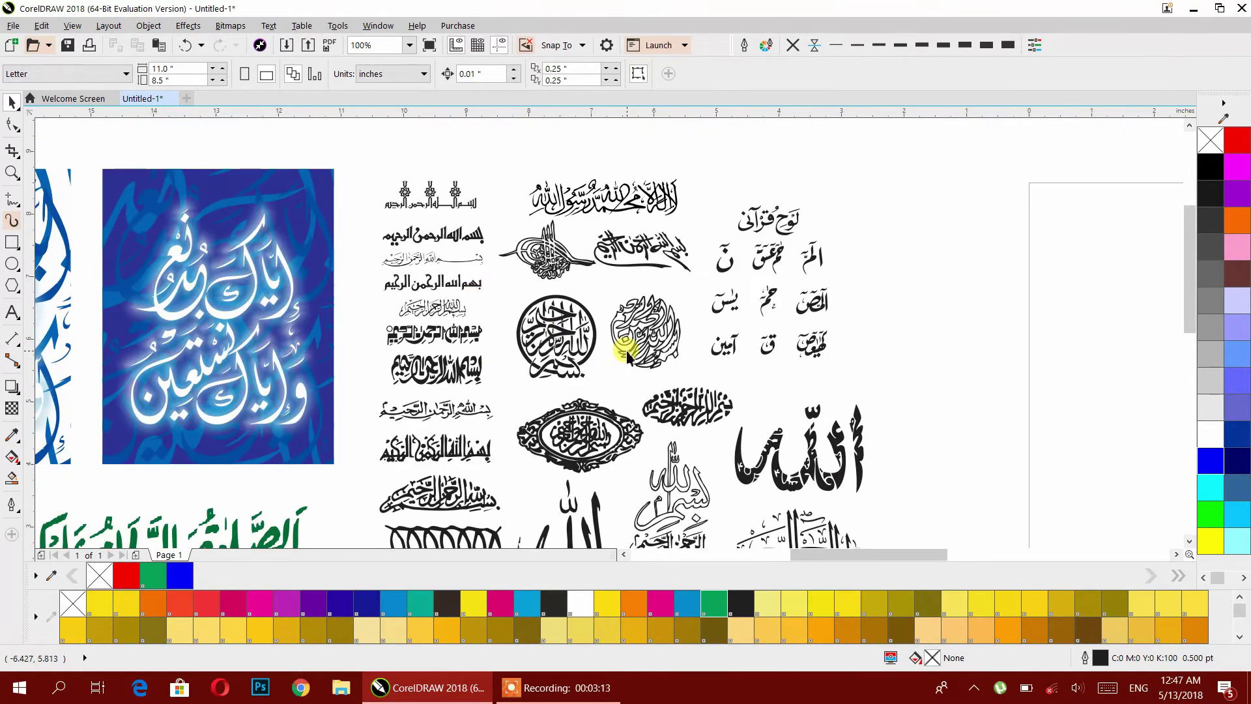
pyautogui.scroll(-1, 630, 344)
pyautogui.moveTo(631, 357); pyautogui.dragTo(508, 313)
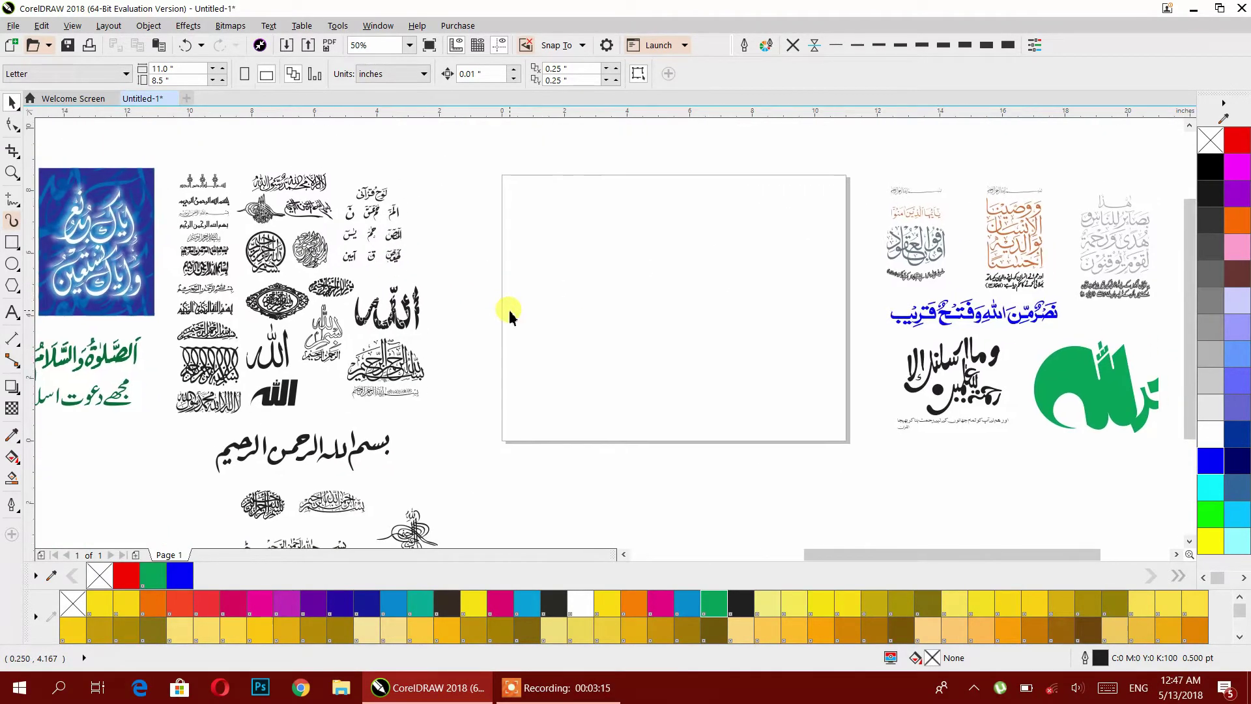
# Step: Centre the 5-6 calligraphy on the page and draw a page-centred rectangle about 3.46 by 3.75 inches around it
pyautogui.moveTo(919, 256); pyautogui.dragTo(673, 321)
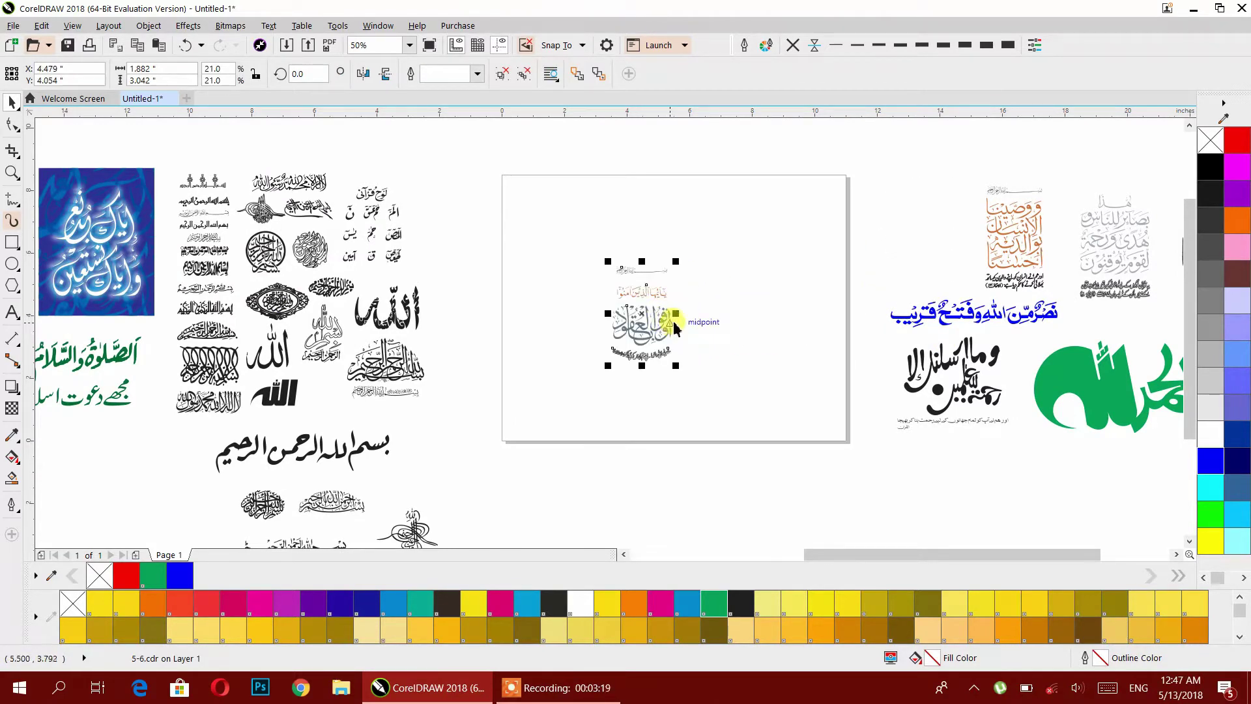
pyautogui.press('p')
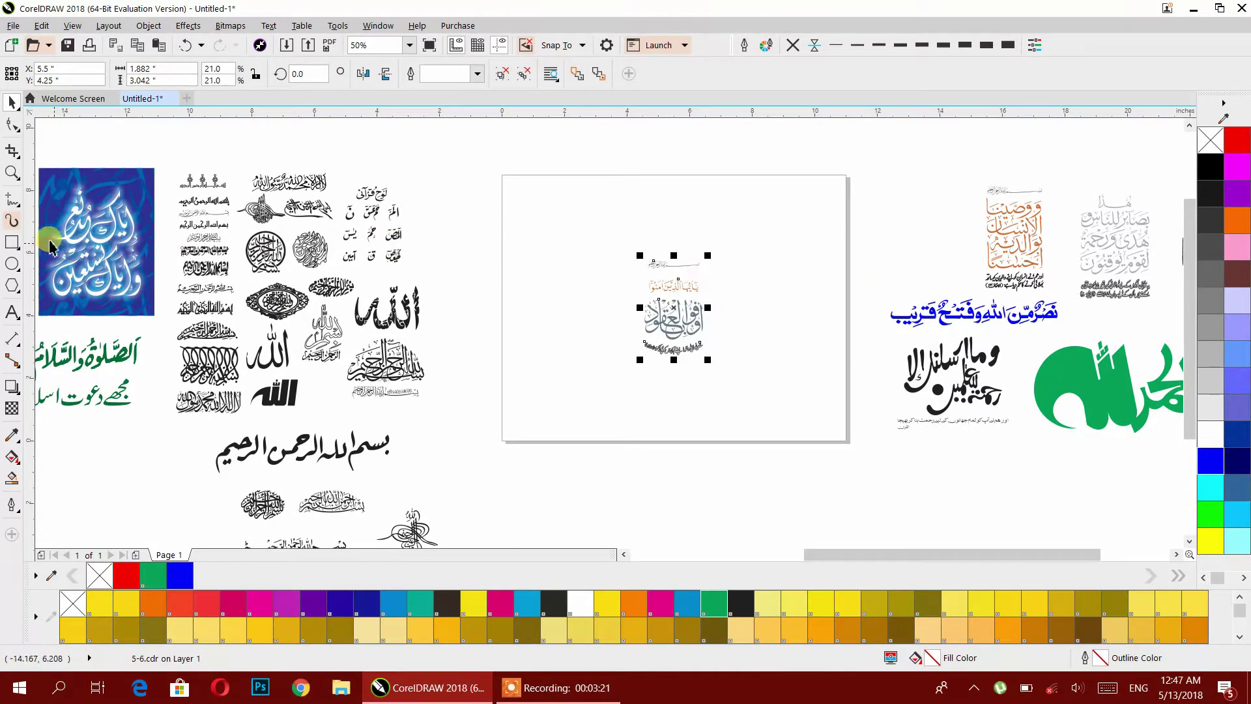
pyautogui.press('F6')
pyautogui.moveTo(626, 251); pyautogui.dragTo(733, 368)
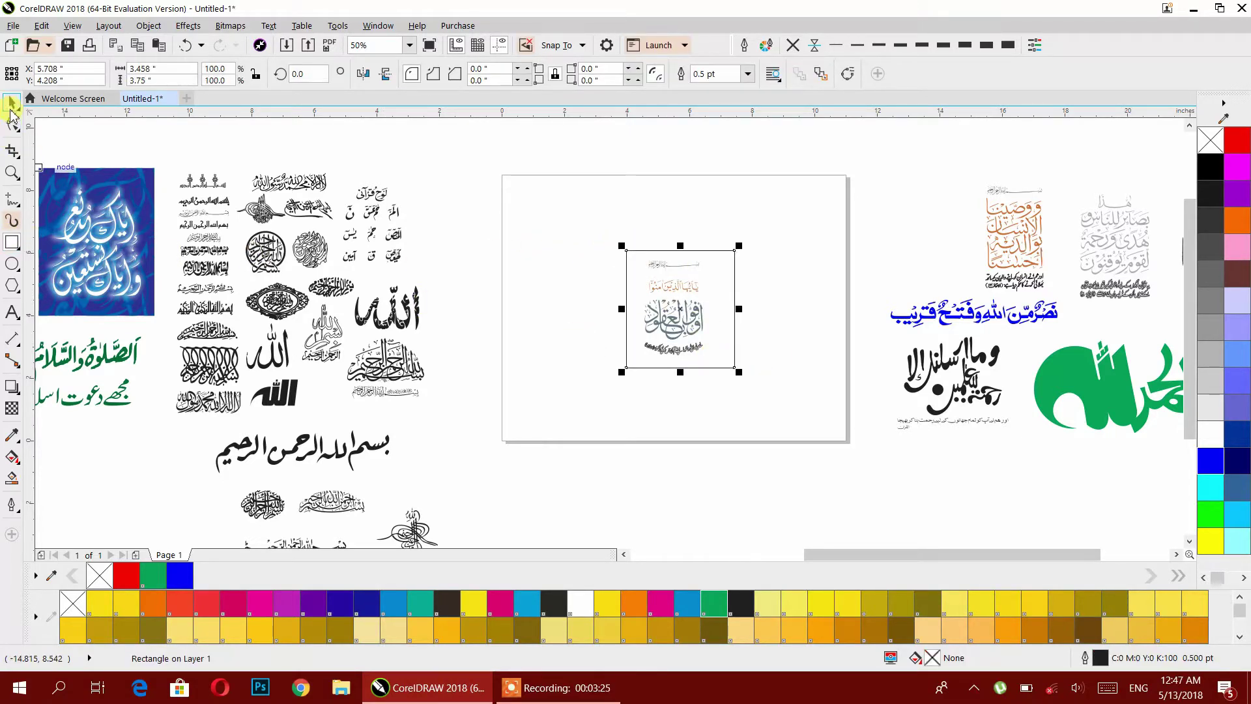
pyautogui.click(10, 102)
pyautogui.press('p')
pyautogui.moveTo(480, 204); pyautogui.dragTo(795, 436)
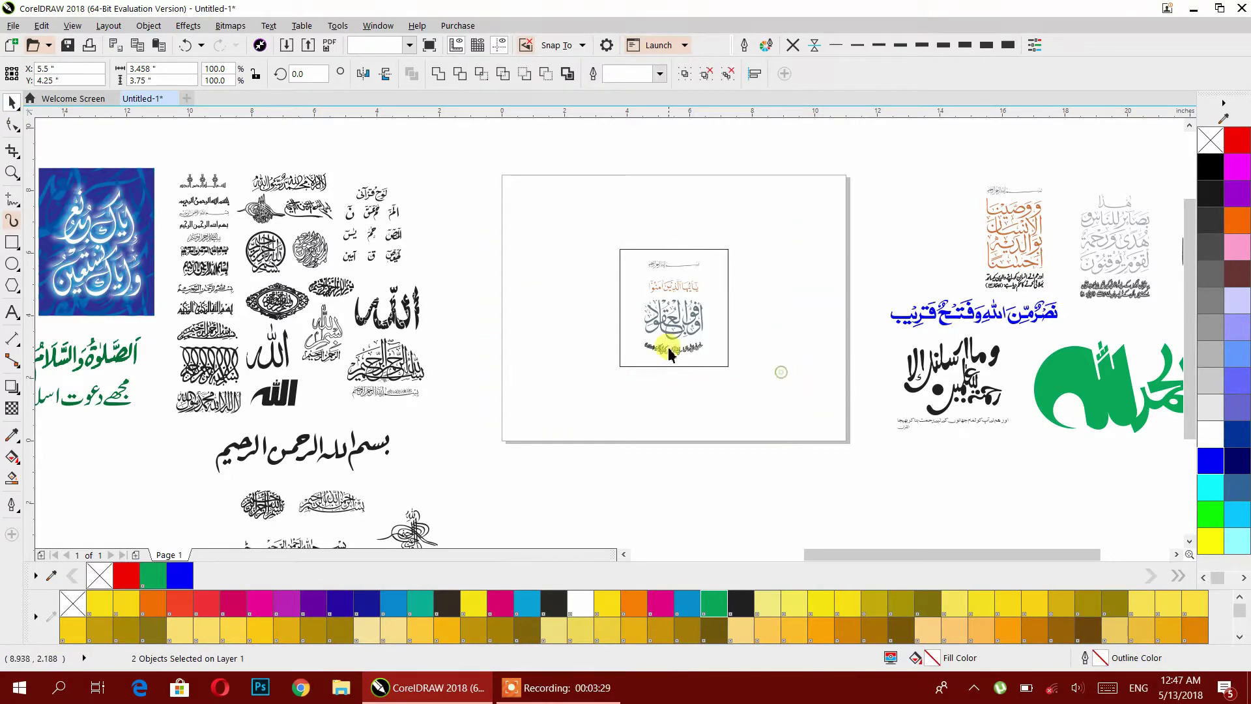
# Step: Try rounding the rectangle's corners to about 0.26 inches and undo the rounding
pyautogui.scroll(1, 675, 351)
pyautogui.click(765, 362)
pyautogui.click(12, 123)
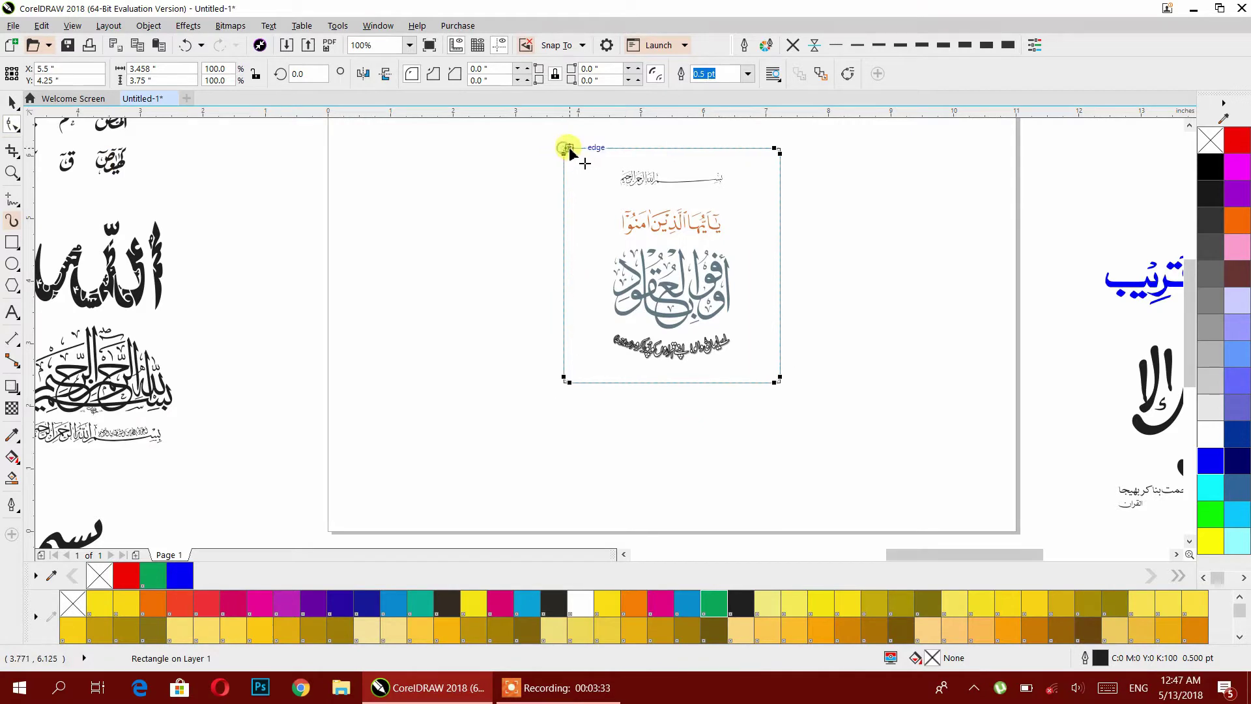
pyautogui.moveTo(568, 151); pyautogui.dragTo(538, 173)
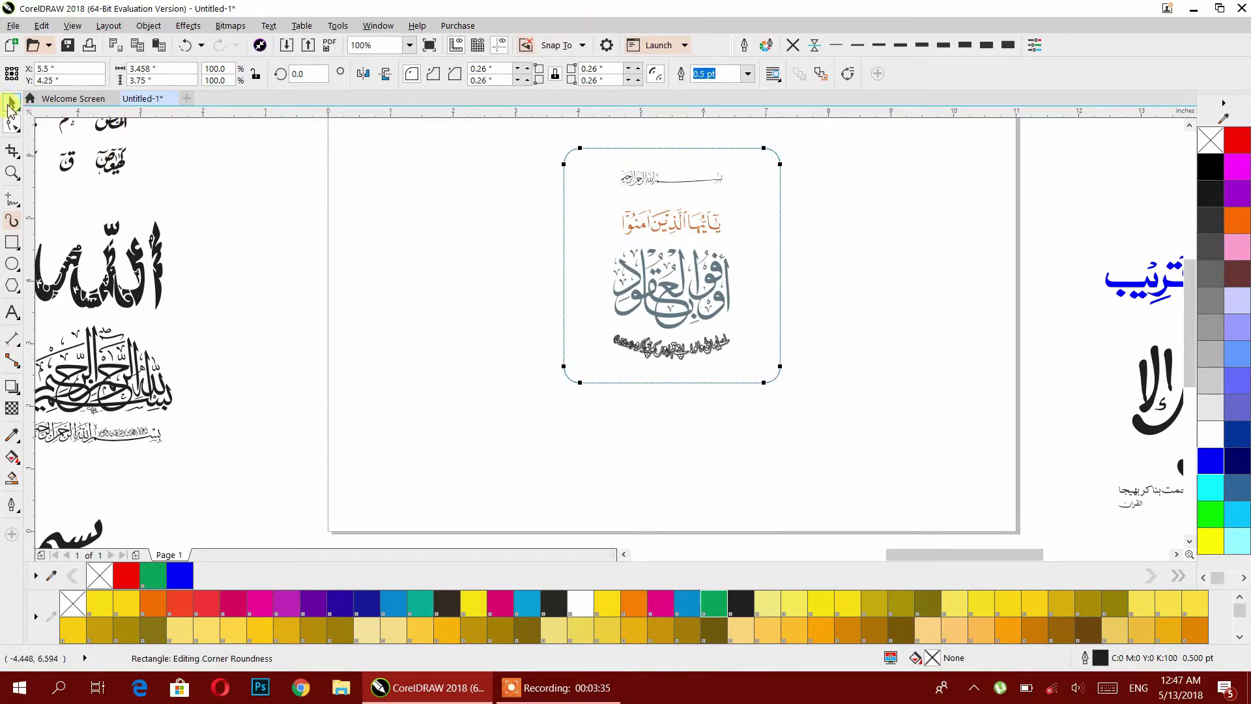
pyautogui.hotkey('ctrl', 'z')
pyautogui.click(12, 102)
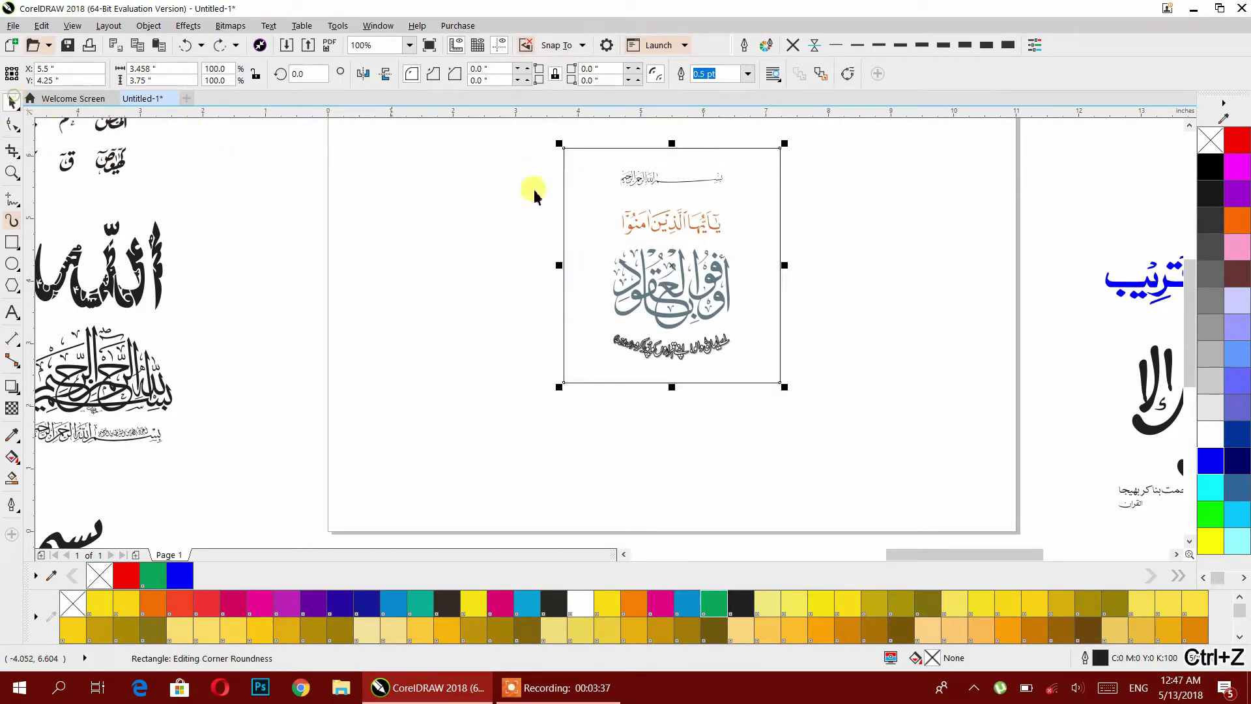
# Step: Copy the square-cornered rectangle to the right of the calligraphy and round the original's corners to about 0.344 inches
pyautogui.moveTo(597, 170); pyautogui.dragTo(871, 229)
pyautogui.click(770, 207)
pyautogui.click(12, 124)
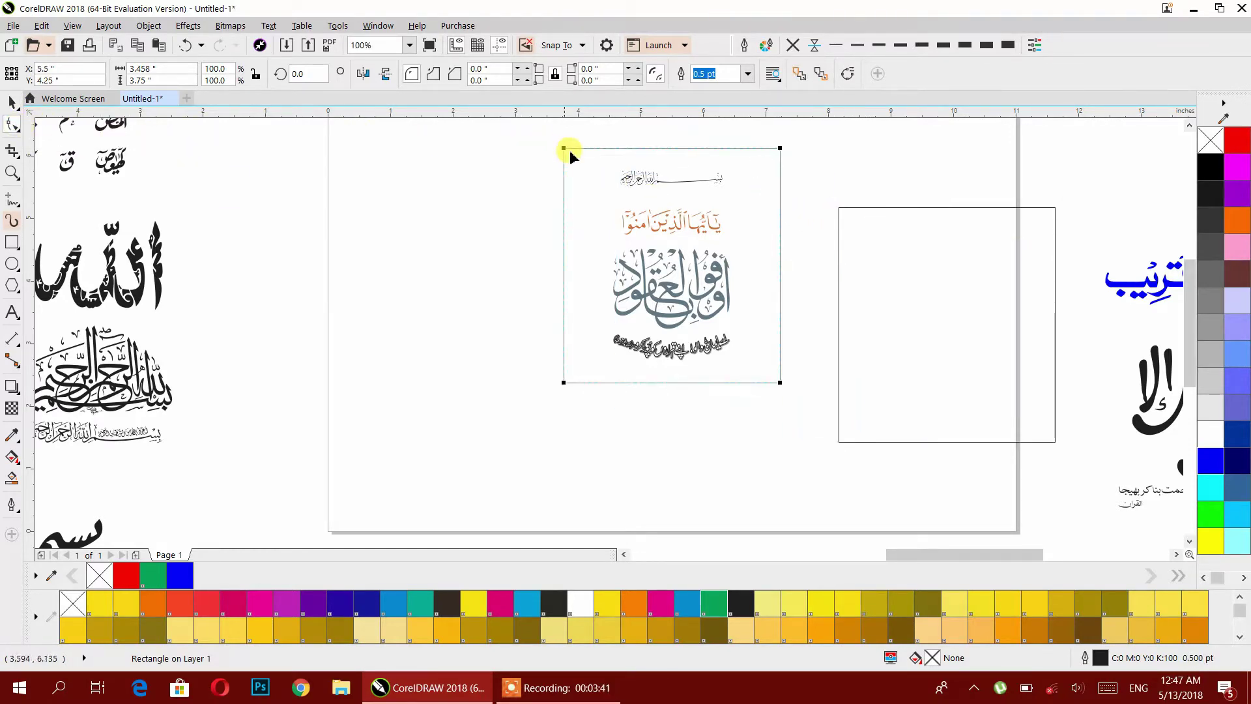
pyautogui.moveTo(563, 150)
pyautogui.mouseDown()
pyautogui.moveTo(595, 154)
pyautogui.moveTo(577, 146)
pyautogui.mouseUp()
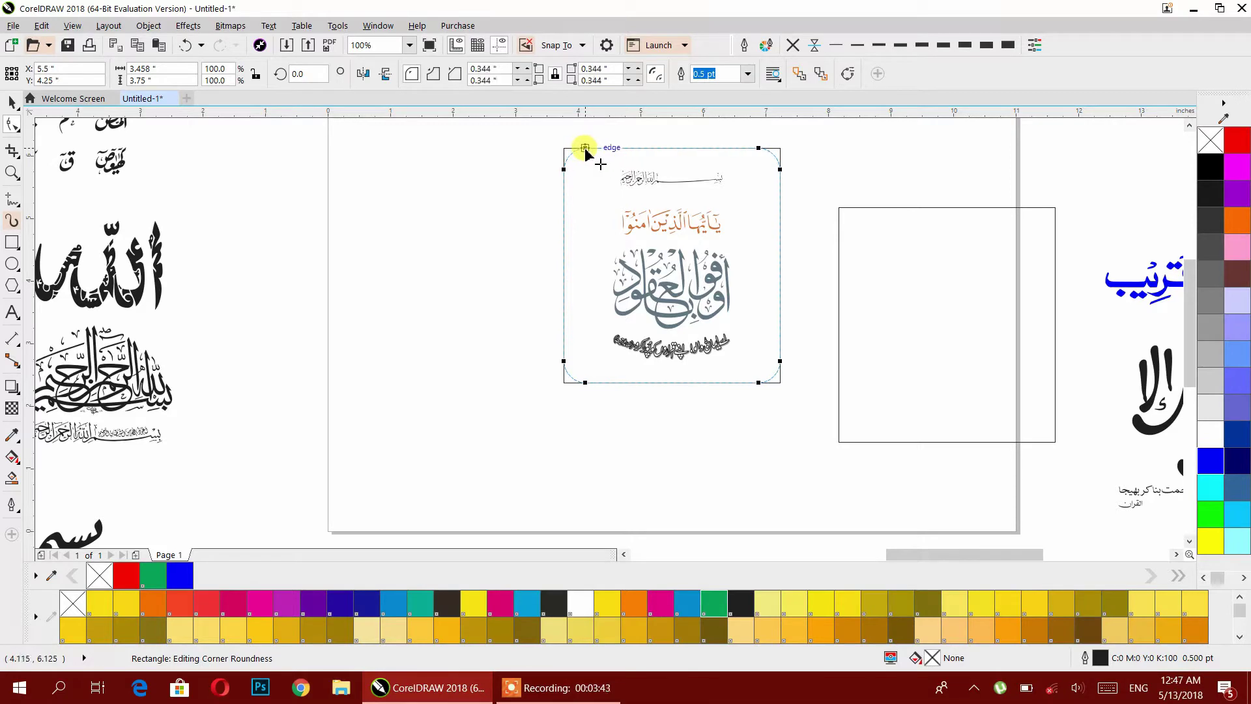
pyautogui.click(11, 104)
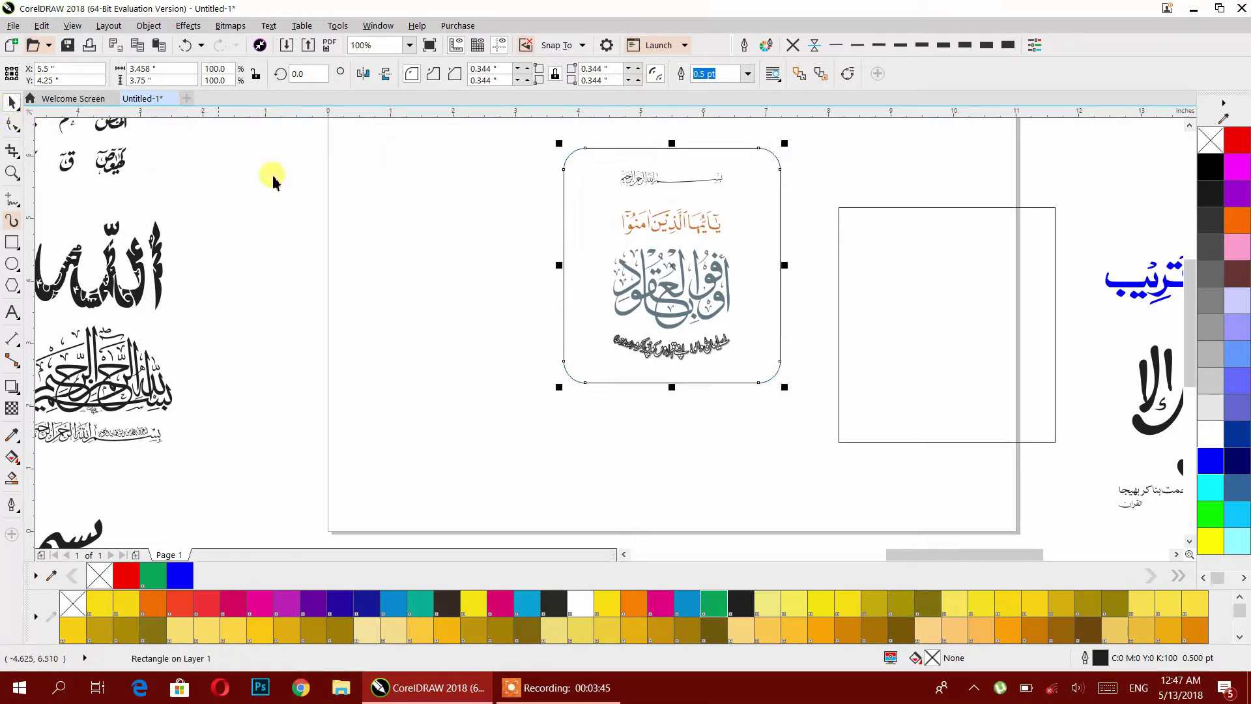
# Step: Fill the rounded rectangle with PANTONE Hexachrome Green C behind the calligraphy, and replace that fill with PANTONE 1205 C and a hairline outline
pyautogui.click(727, 605)
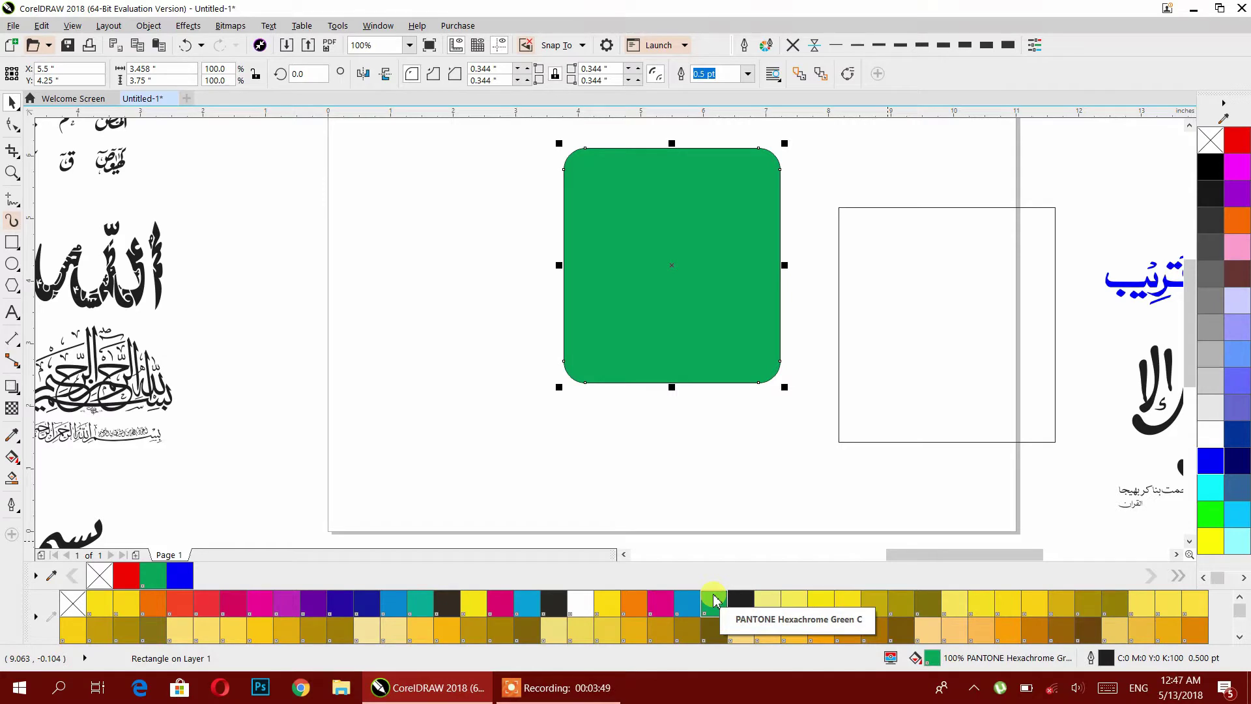
pyautogui.hotkey('shift', 'pagedown')
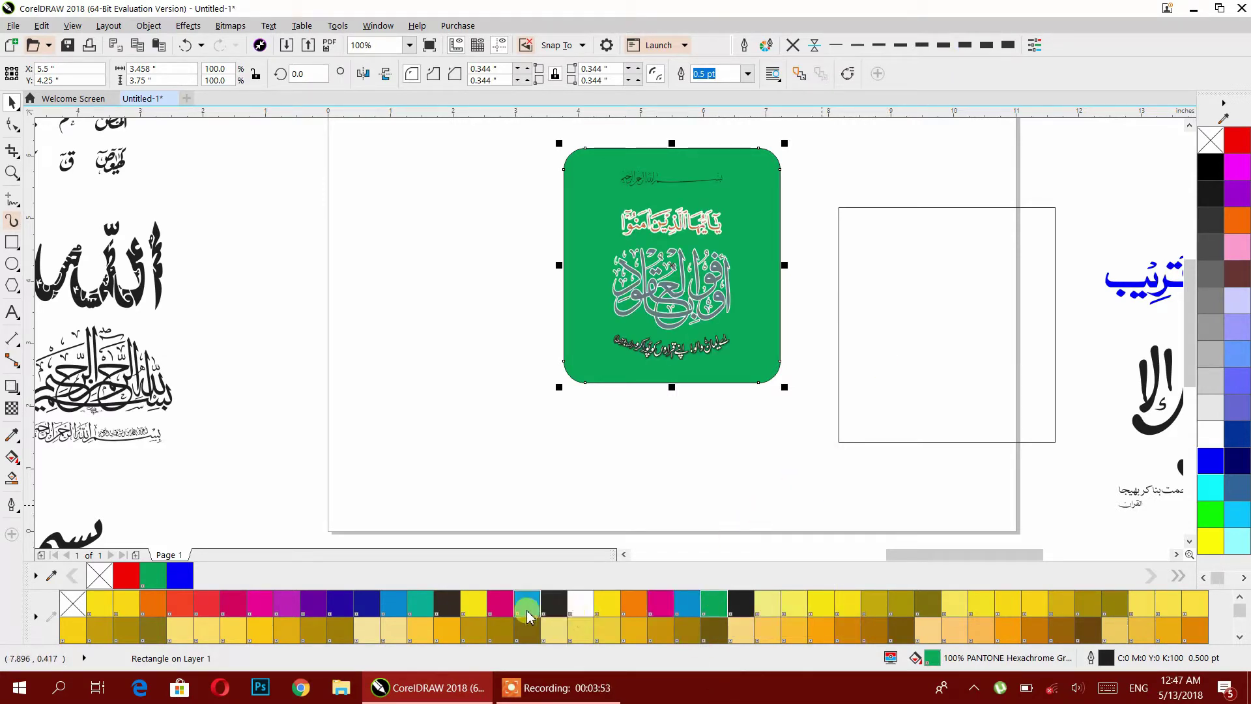
pyautogui.click(366, 640)
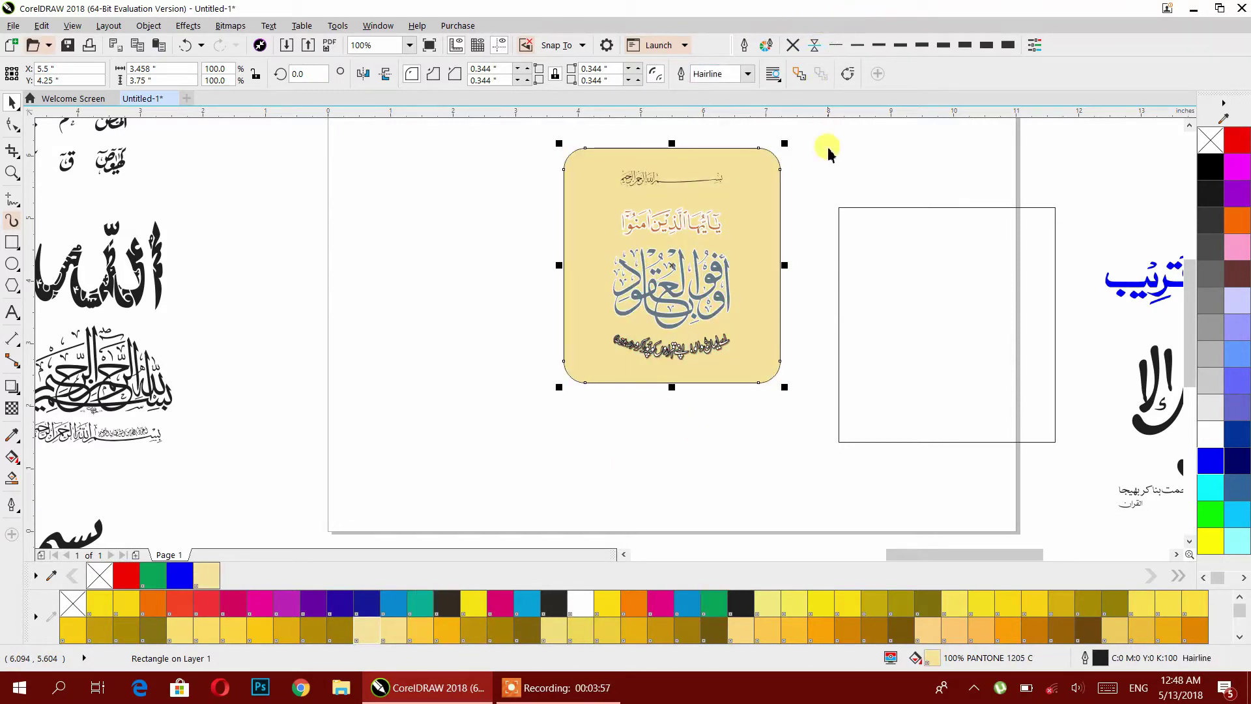
# Step: Fill the large middle line of the 5-6 calligraphy with black
pyautogui.click(715, 247)
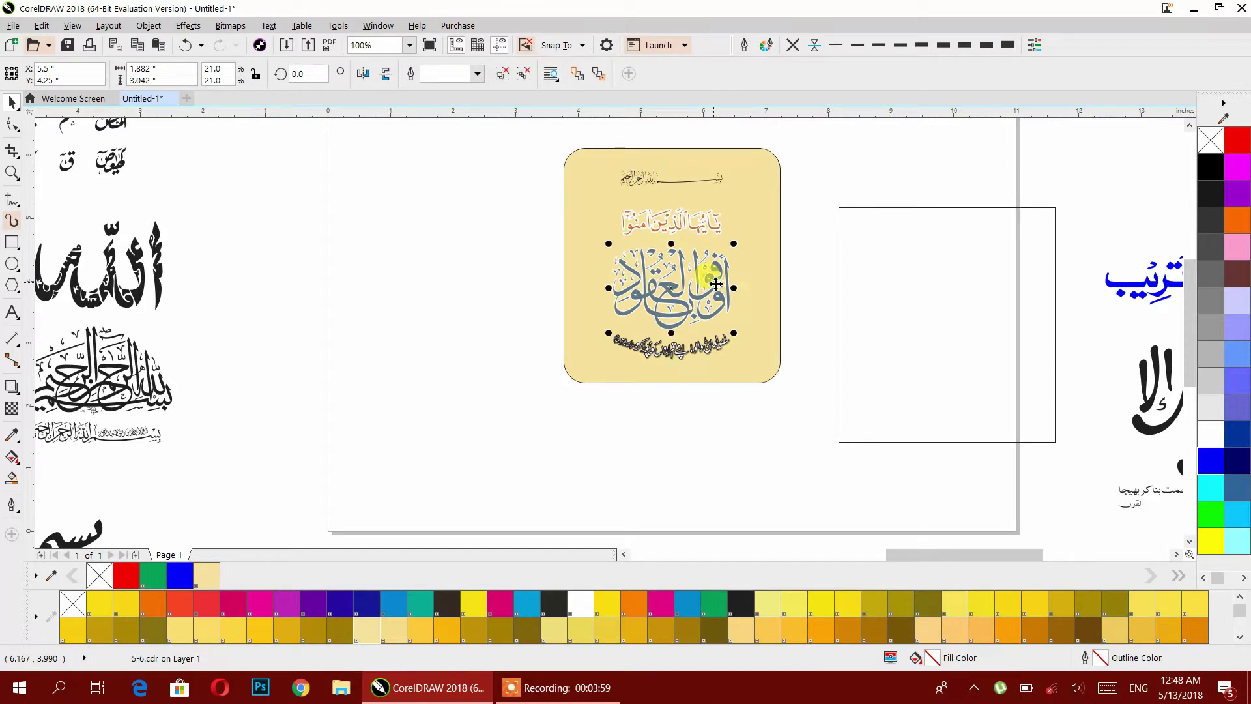
pyautogui.keyDown('ctrl'); pyautogui.click(715, 284); pyautogui.keyUp('ctrl')
pyautogui.click(1216, 168)
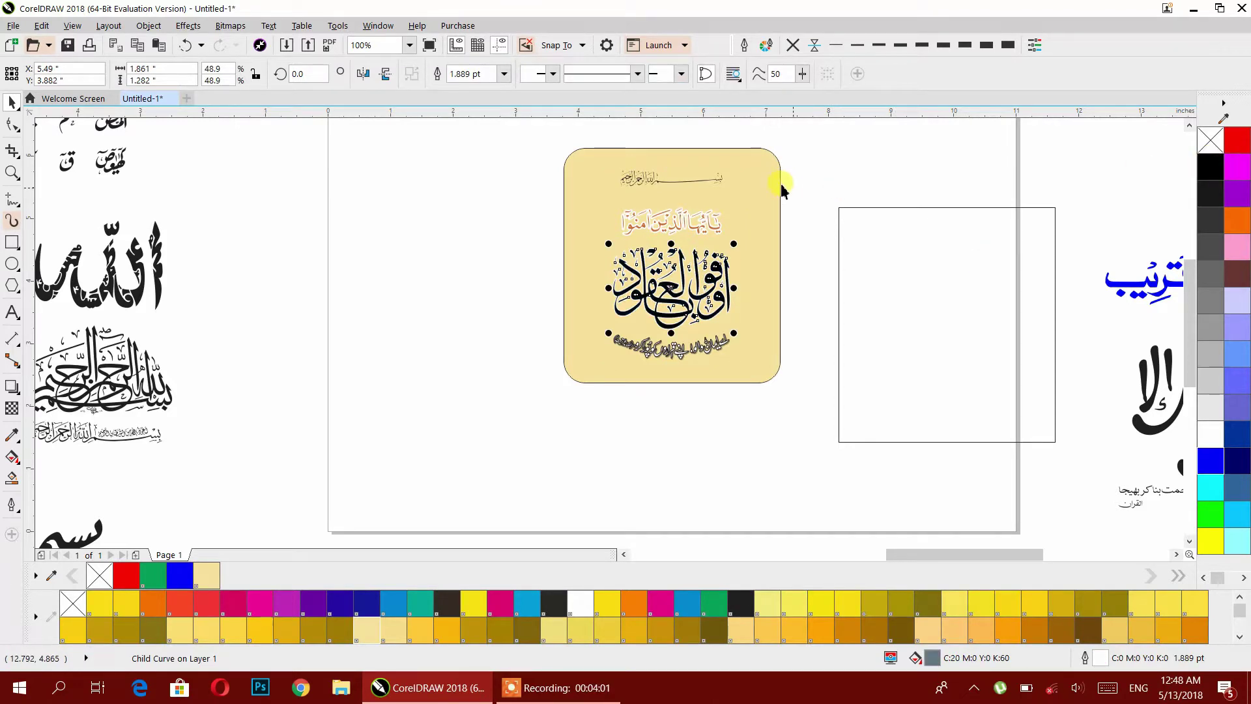
pyautogui.click(818, 184)
# Step: Set the 5-6 calligraphy group's outlines to overprint, sit behind the fill and scale with the object
pyautogui.scroll(2, 725, 277)
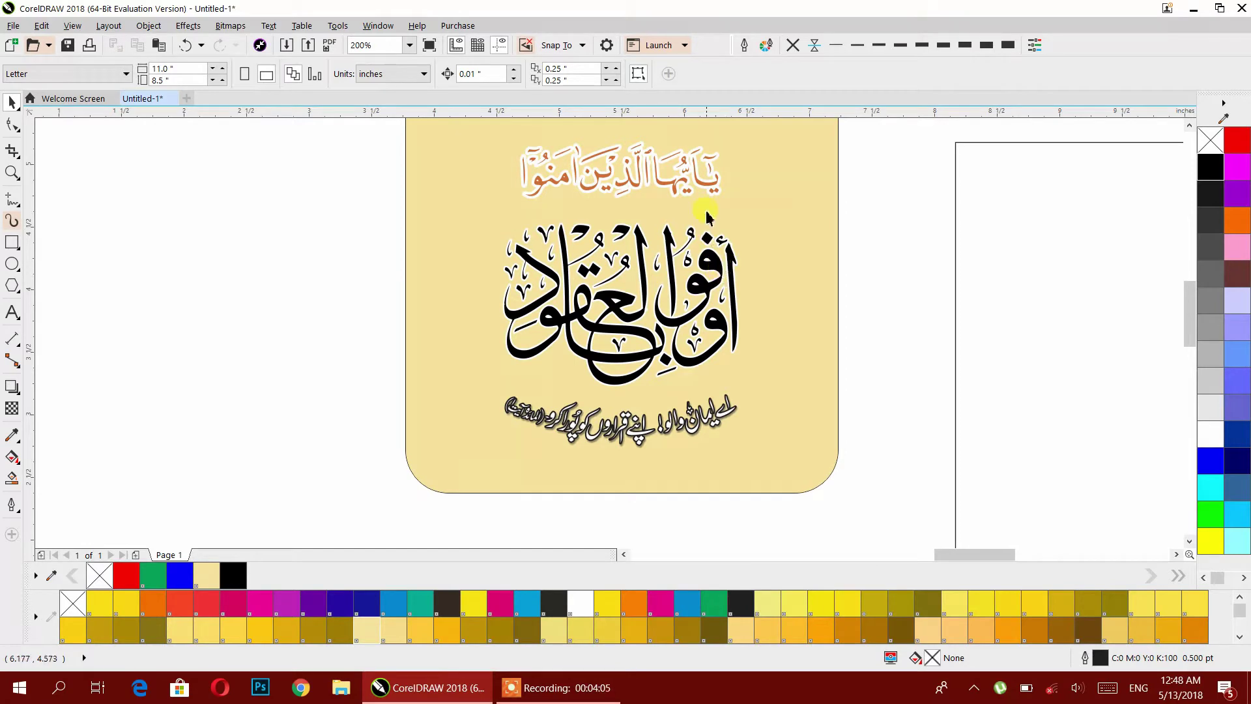
pyautogui.click(708, 188)
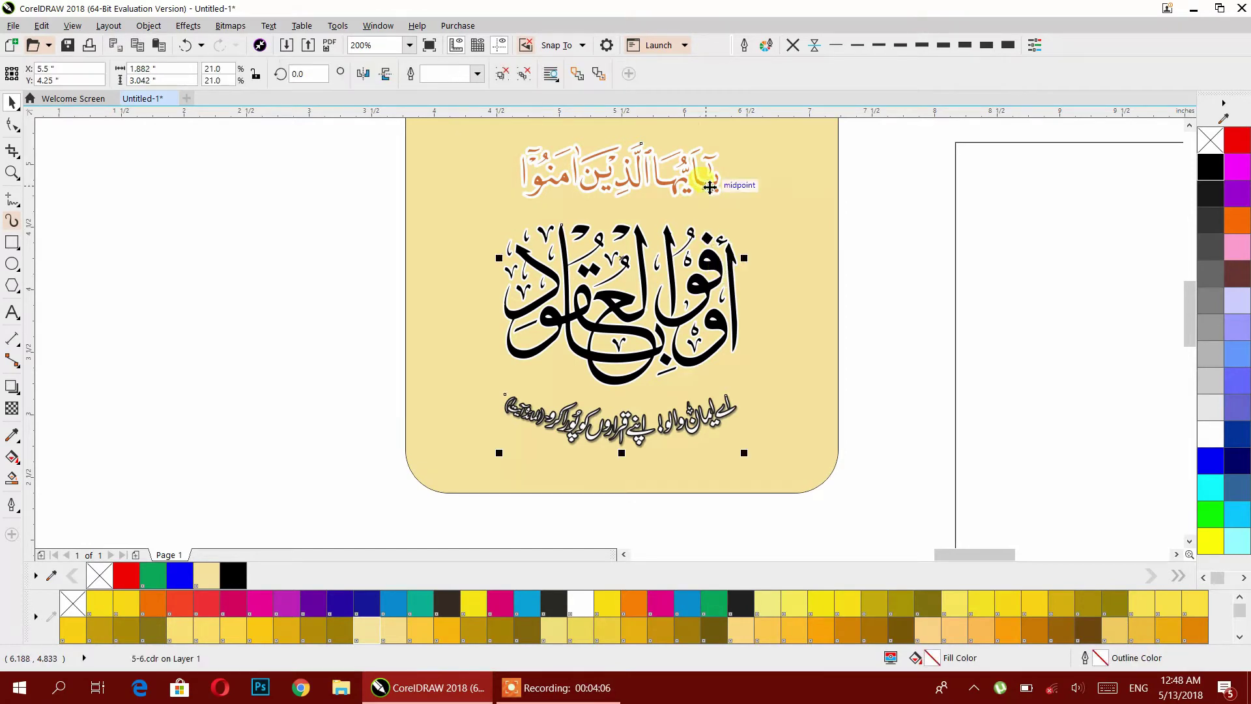
pyautogui.click(745, 47)
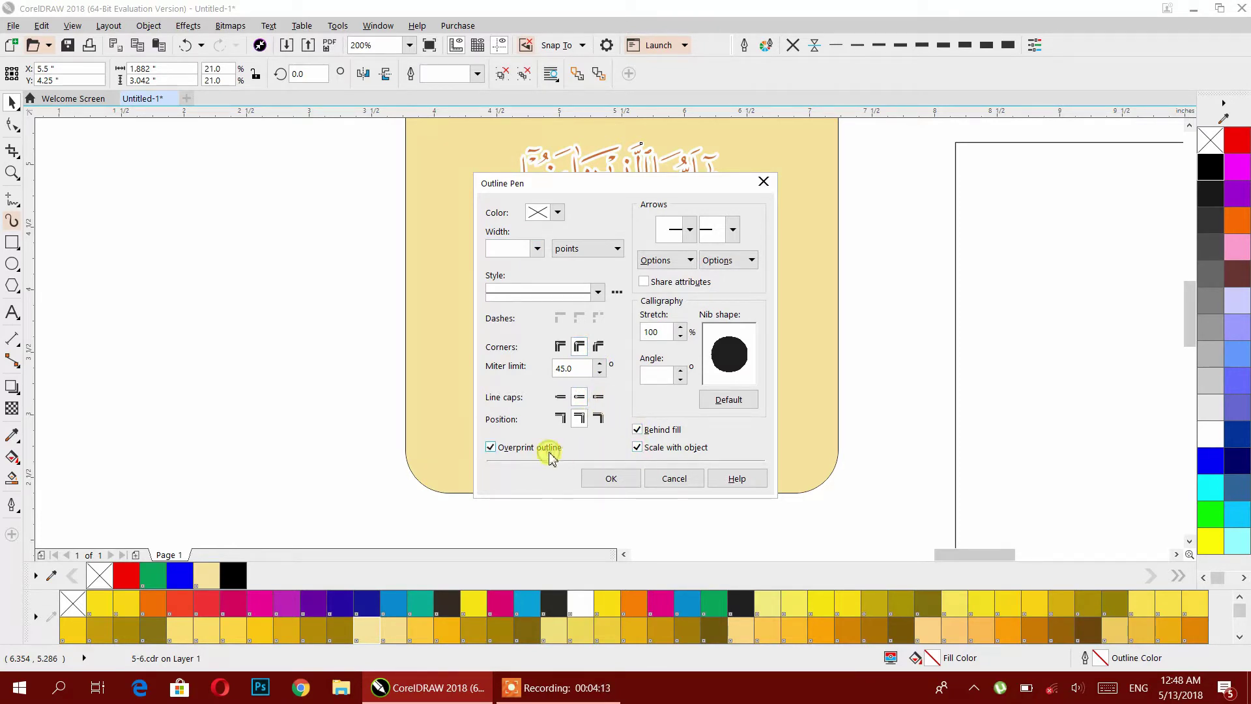
pyautogui.click(612, 479)
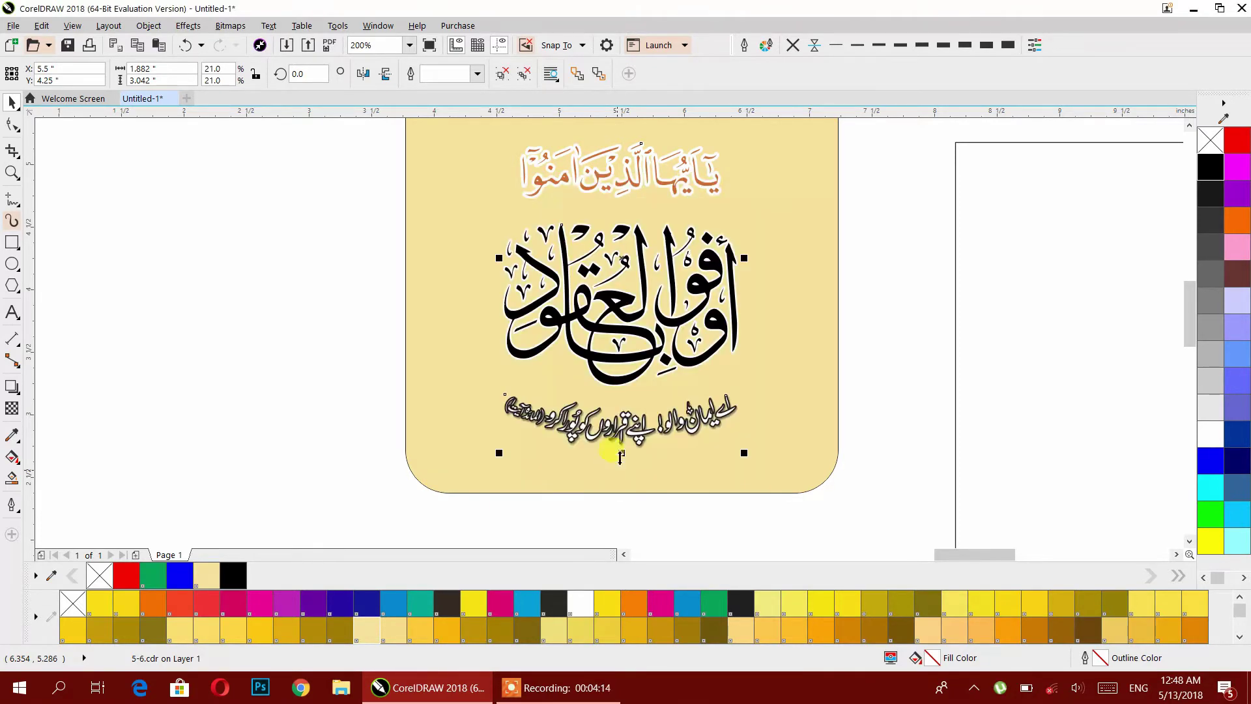
pyautogui.click(898, 244)
# Step: Move the spare rectangle off the page and scale the calligraphy card to about 2.06 by 2.23 inches in the page's upper-left corner
pyautogui.scroll(-2, 896, 242)
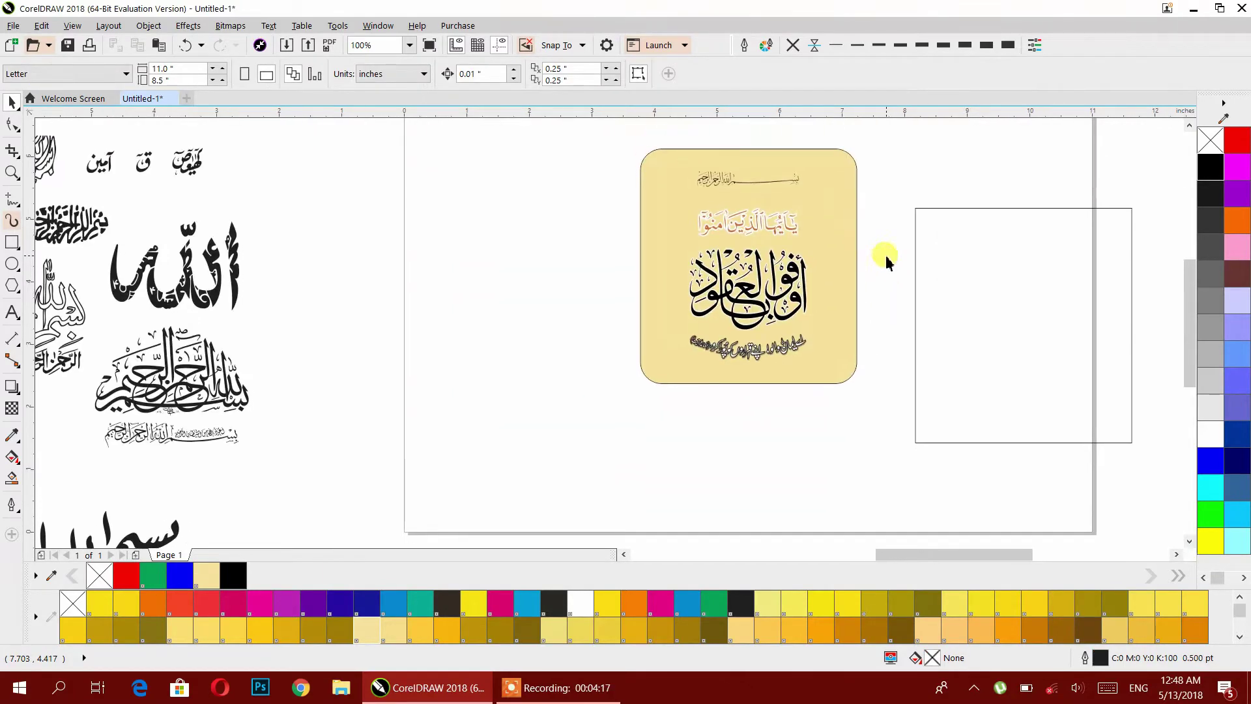
pyautogui.scroll(-2, 858, 258)
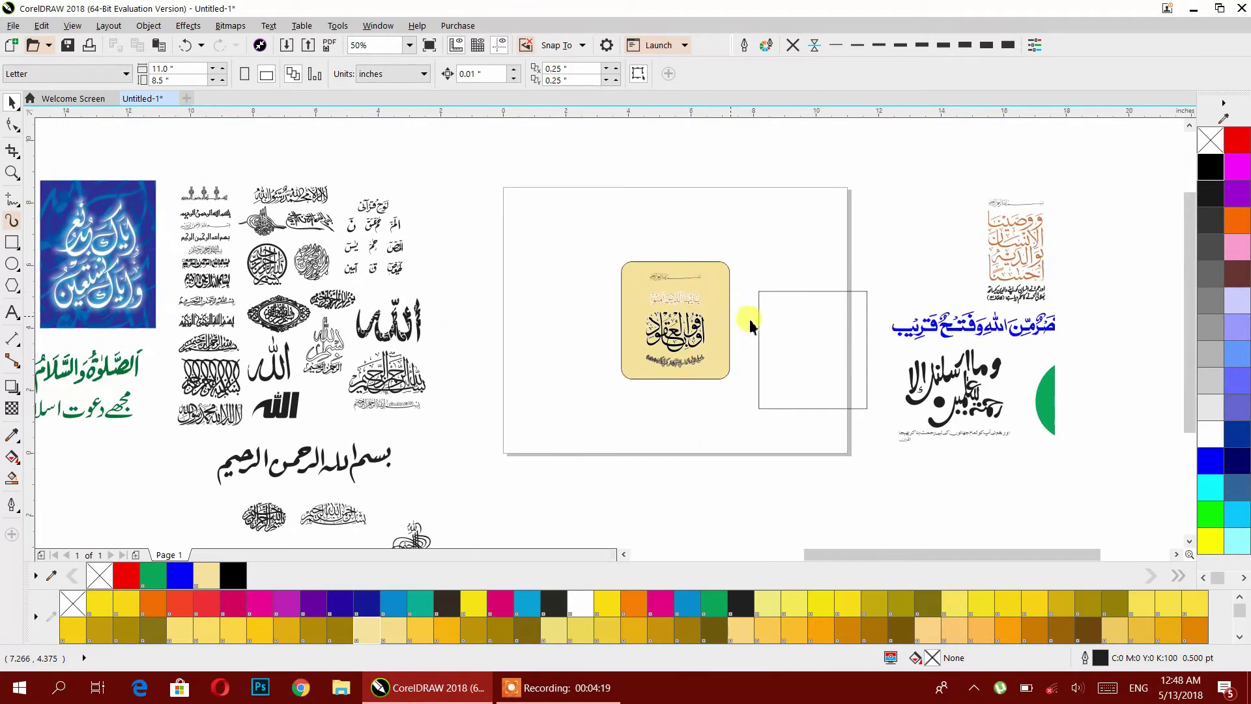
pyautogui.moveTo(778, 335); pyautogui.dragTo(891, 230)
# Step: Duplicate the small calligraphy card at even spacing along the top of the page to make a row of four
pyautogui.moveTo(609, 235); pyautogui.dragTo(632, 249)
pyautogui.hotkey('ctrl', 'z')
pyautogui.moveTo(559, 237); pyautogui.dragTo(632, 233)
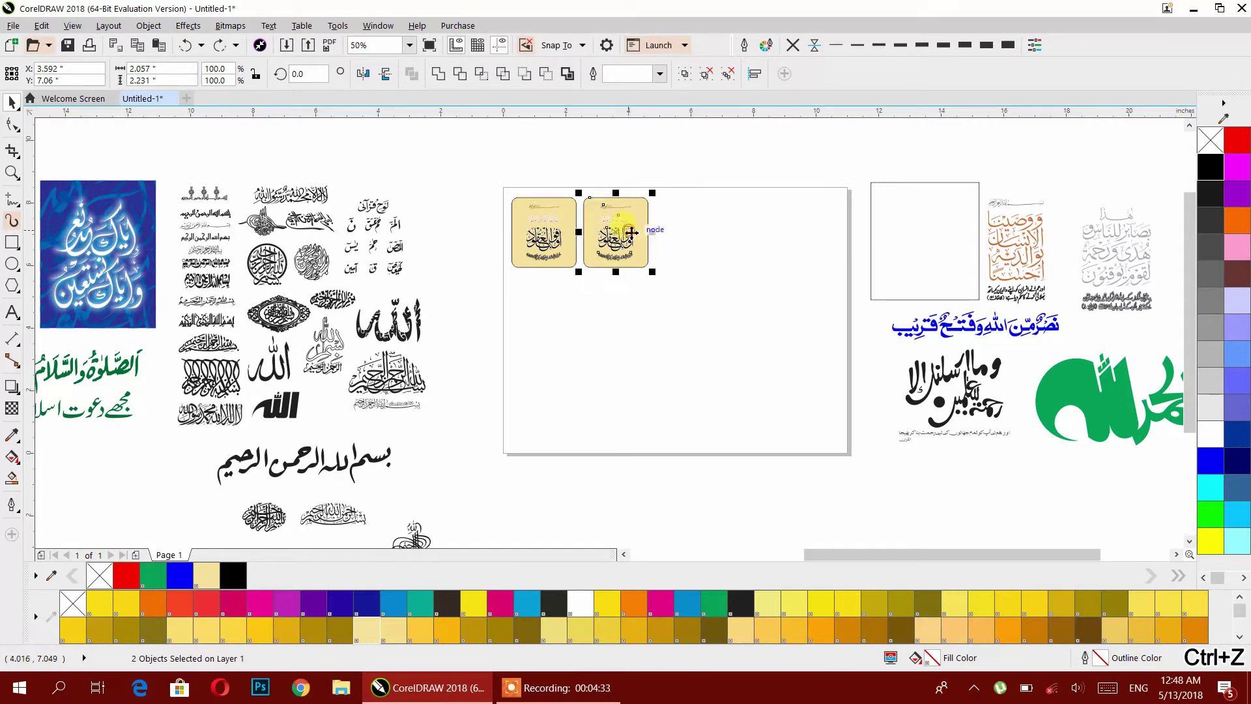
pyautogui.hotkey('ctrl', 'd')
pyautogui.hotkey('ctrl', 'd')
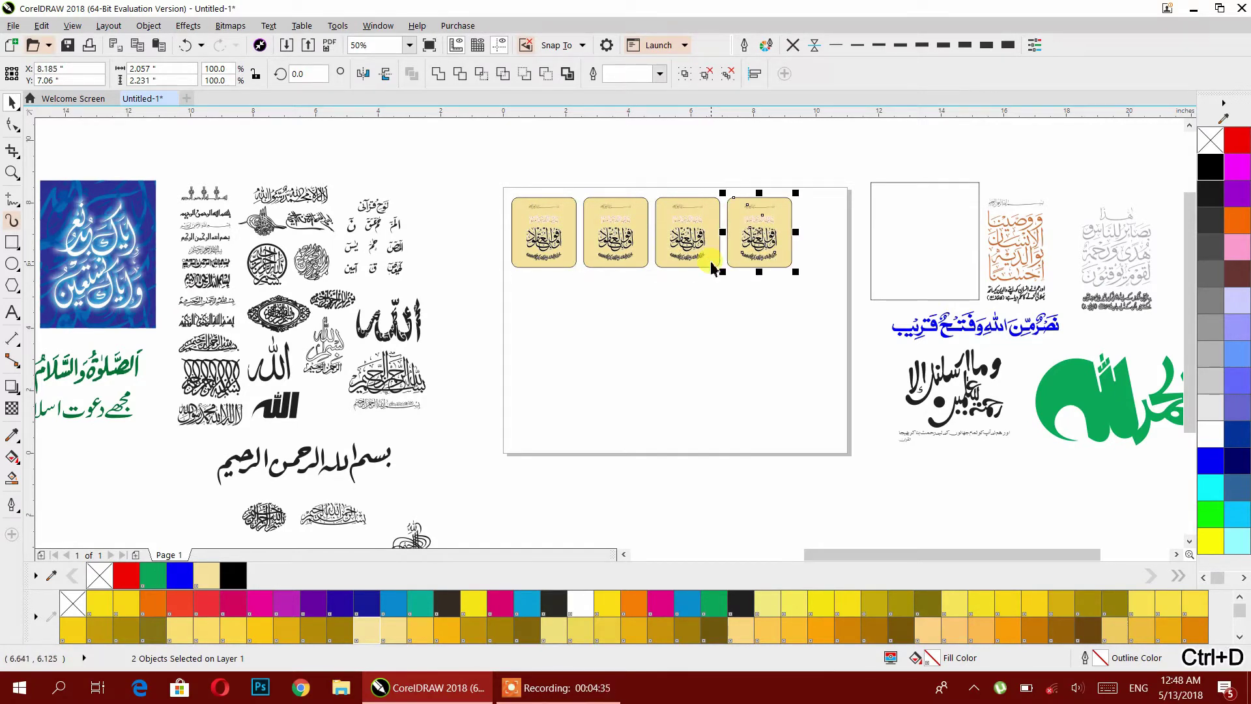
# Step: Enlarge the row of four cards to about 10.46 by 2.61 inches and copy it directly below as a second row
pyautogui.moveTo(801, 314); pyautogui.dragTo(470, 156)
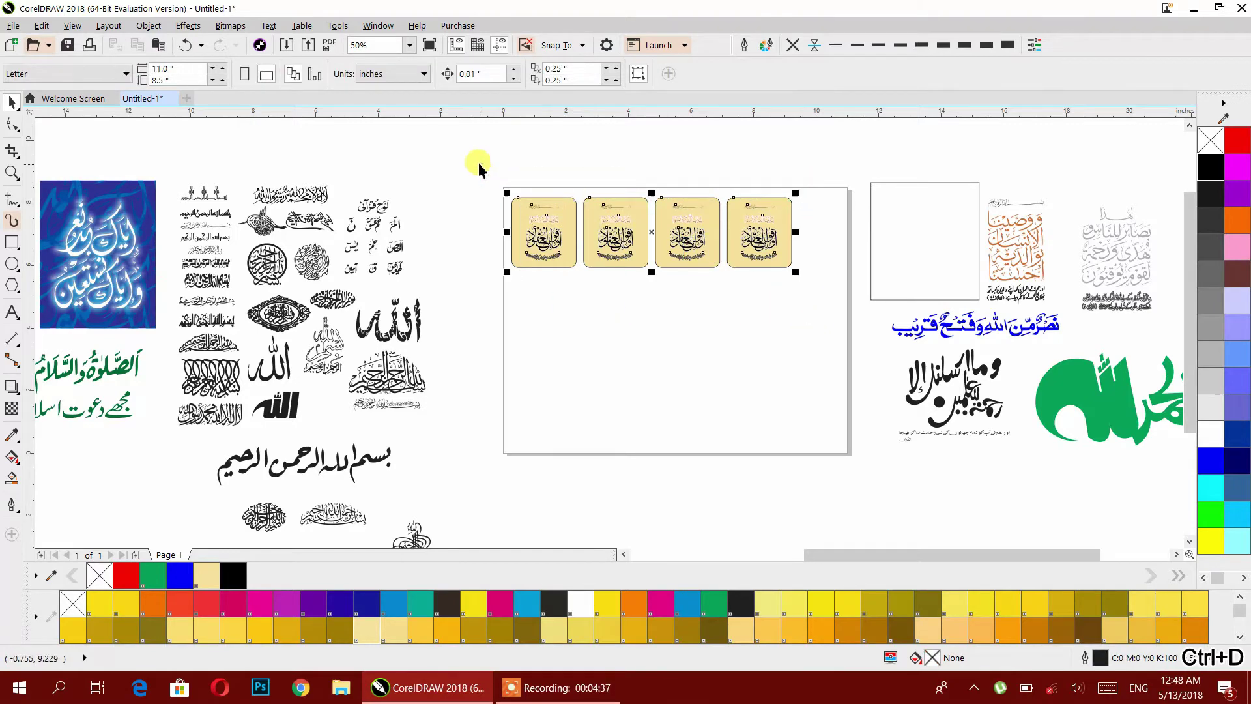
pyautogui.moveTo(801, 275); pyautogui.dragTo(845, 312)
pyautogui.moveTo(703, 252); pyautogui.dragTo(705, 355)
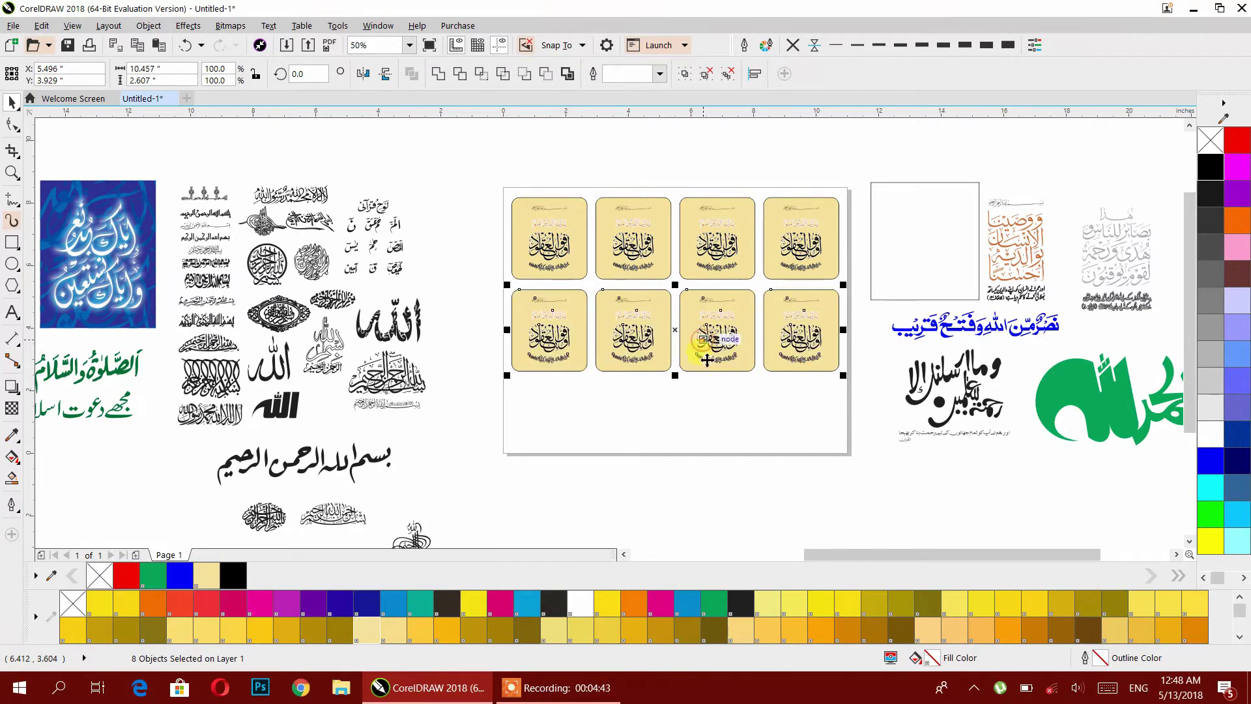
pyautogui.click(701, 403)
# Step: Remove the outline from the rounded backgrounds of all eight calligraphy cards
pyautogui.scroll(1, 595, 279)
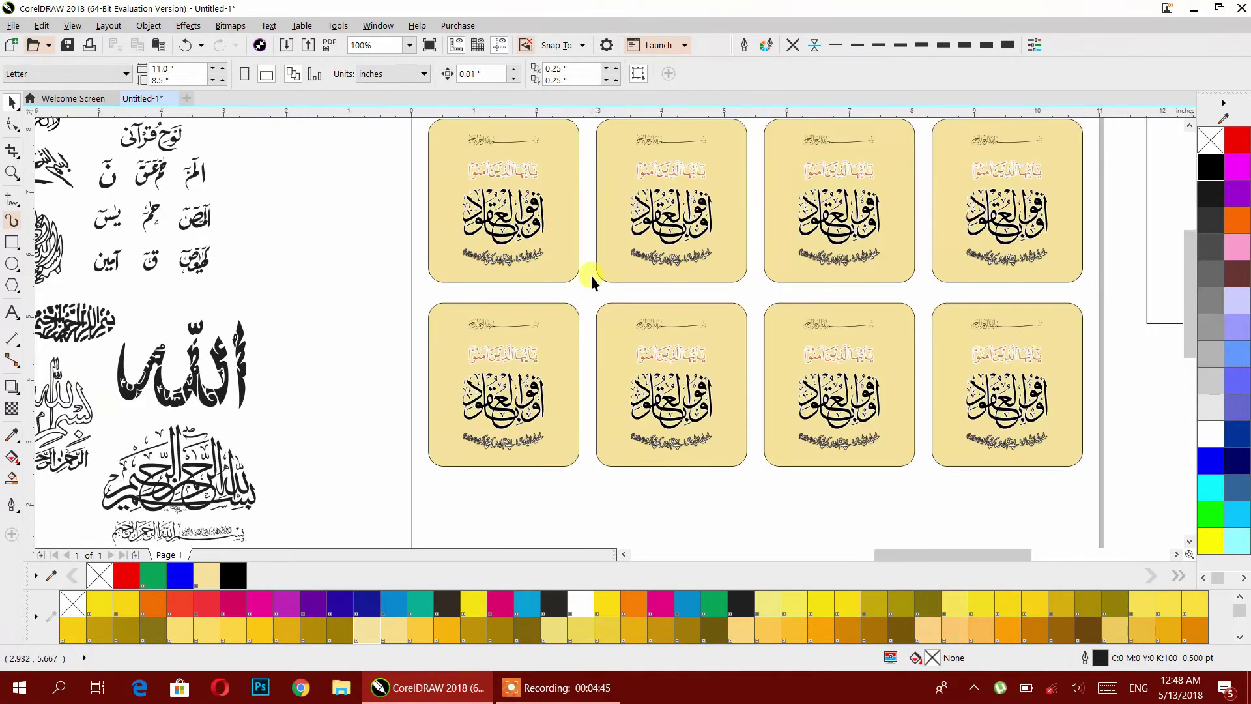
pyautogui.click(575, 301)
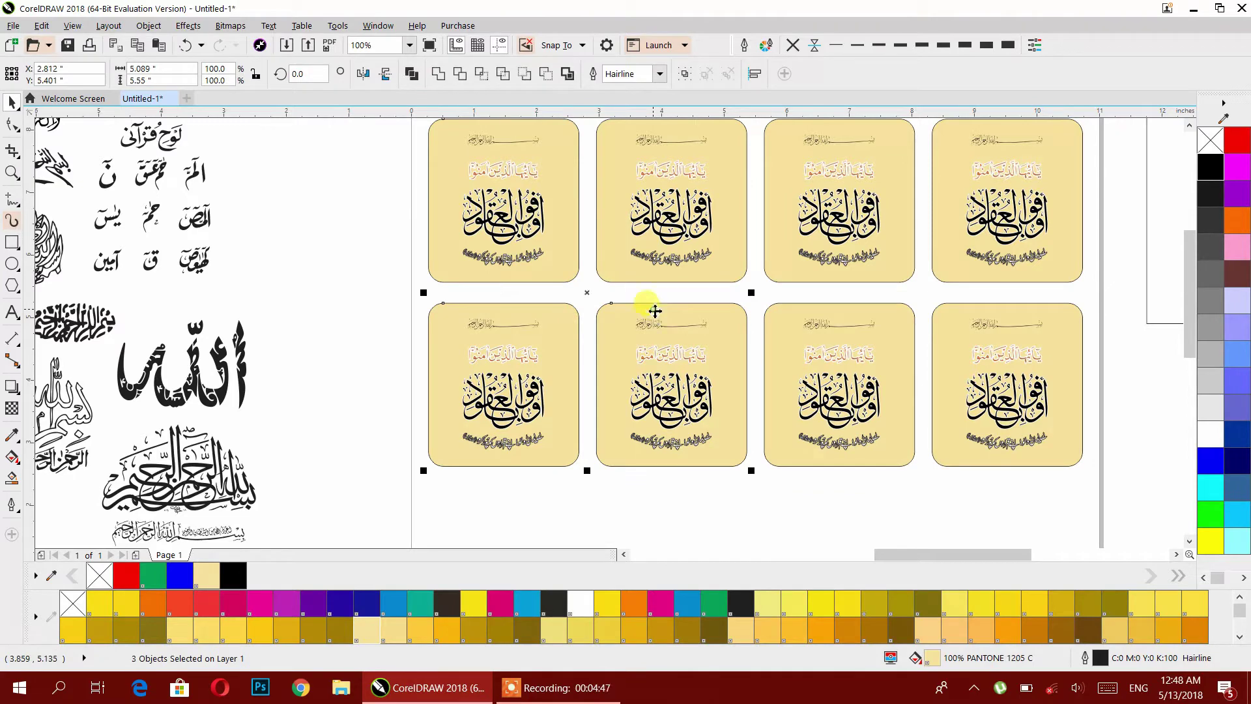
pyautogui.keyDown('shift'); pyautogui.click(774, 318); pyautogui.keyUp('shift')
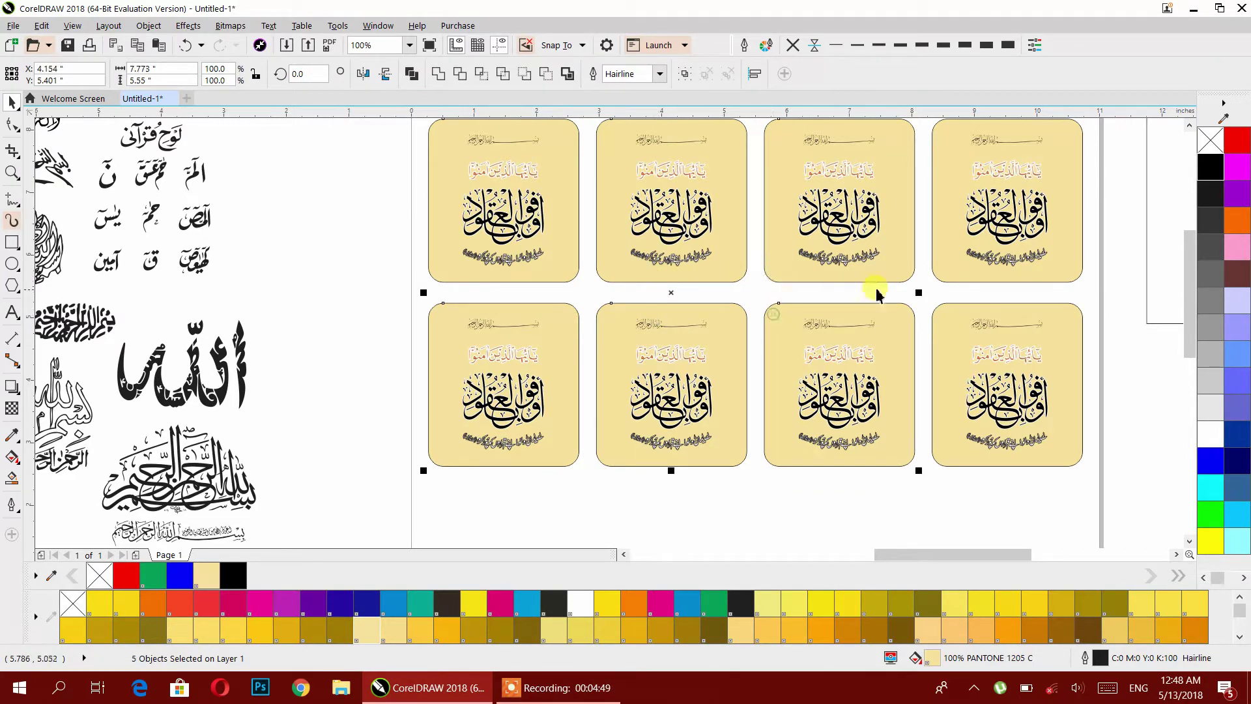
pyautogui.keyDown('shift'); pyautogui.click(944, 313); pyautogui.keyUp('shift')
pyautogui.click(793, 45)
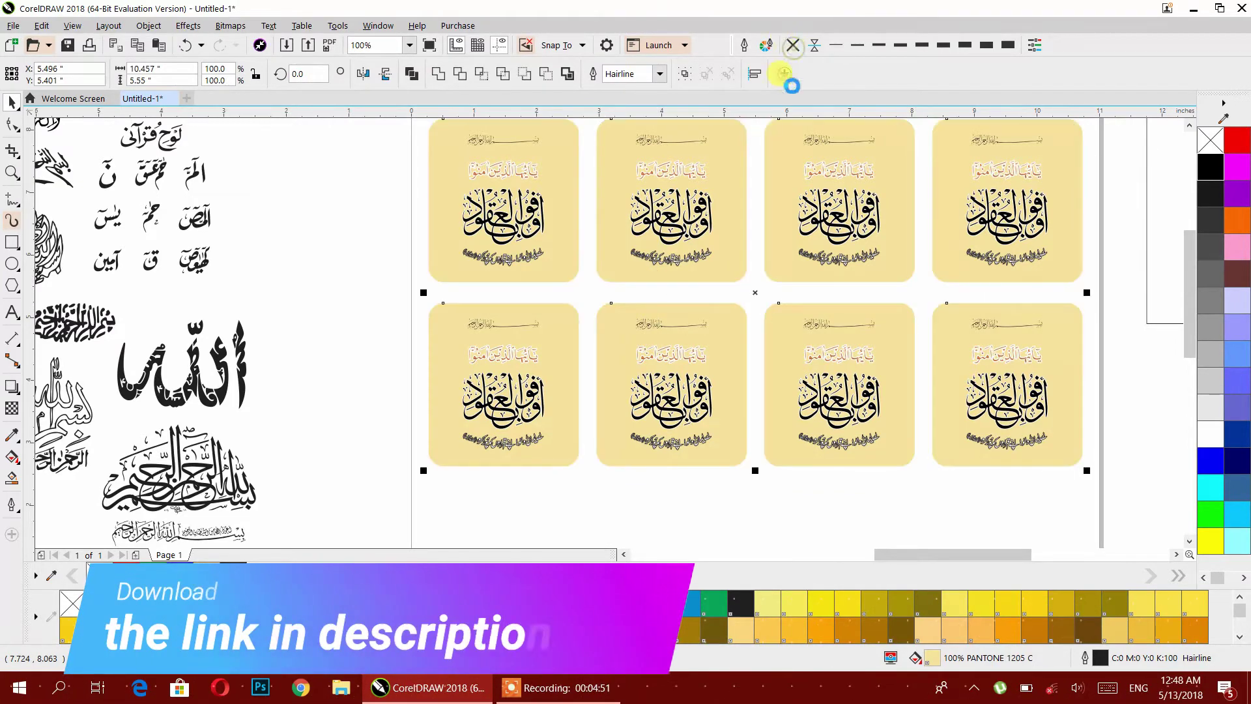
pyautogui.click(390, 230)
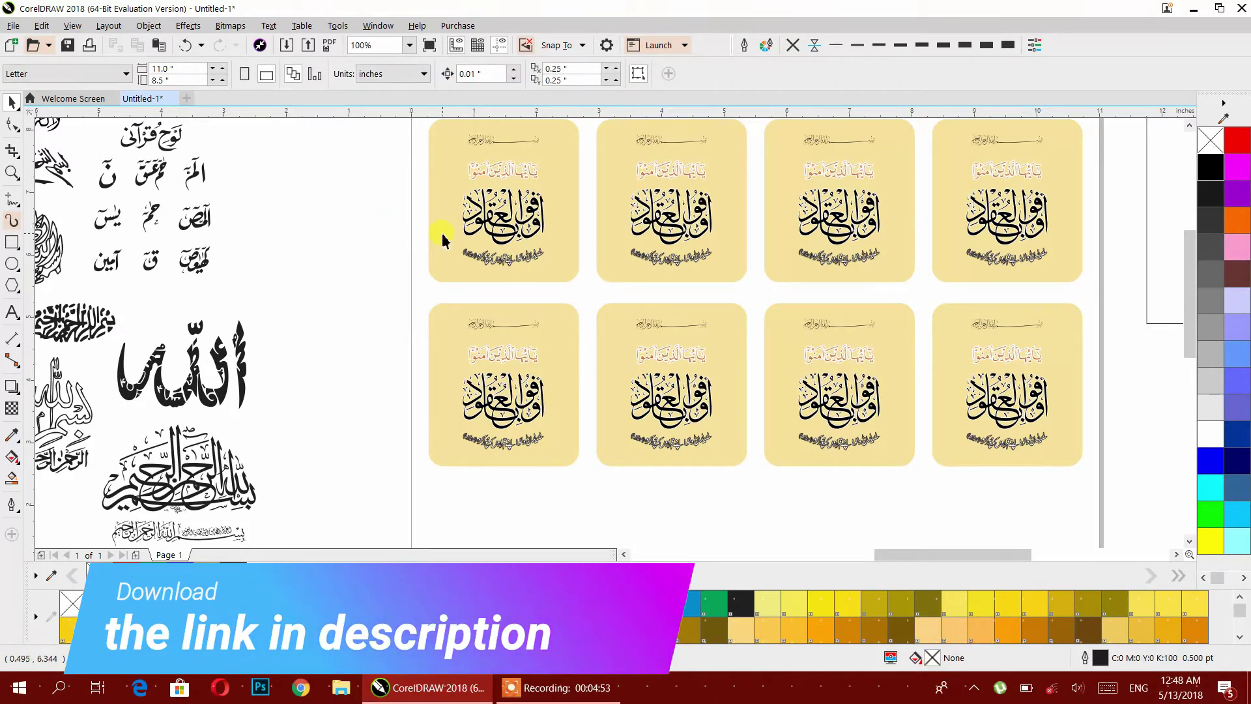
# Step: Fill the rounded backgrounds of the upper row of cards, from left to right, with orange, red, crimson and purple
pyautogui.click(459, 277)
pyautogui.click(152, 602)
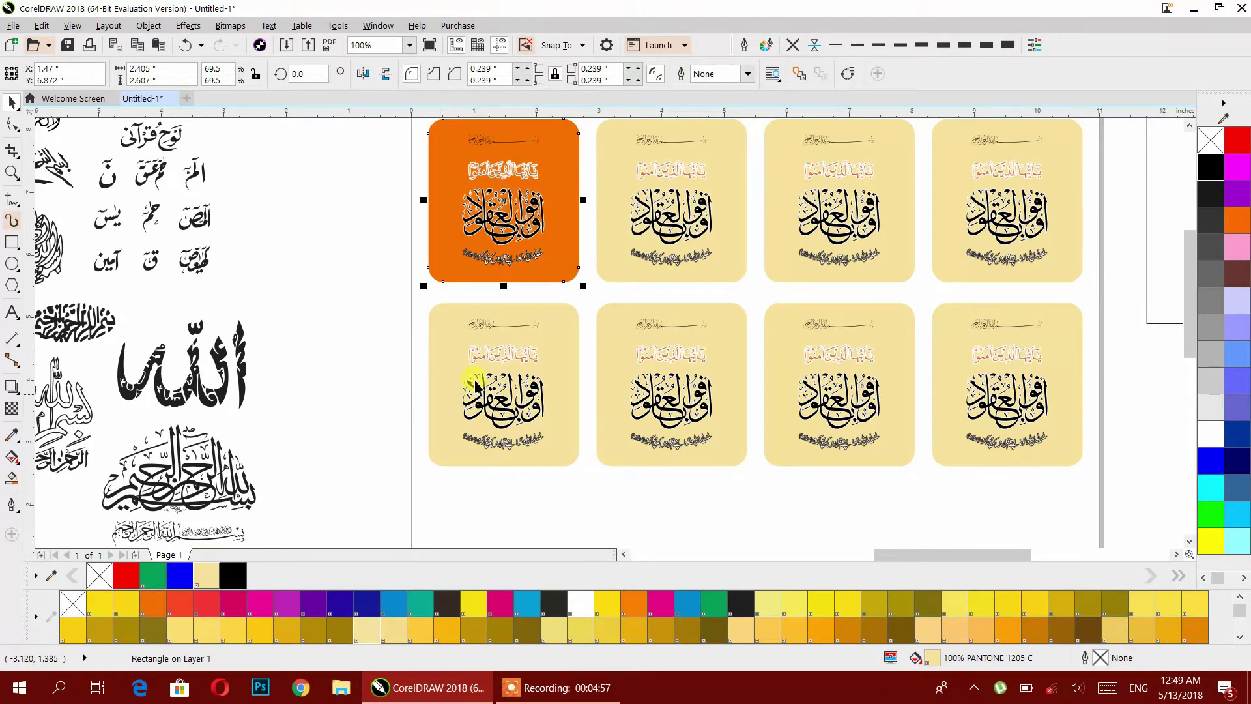
pyautogui.click(606, 279)
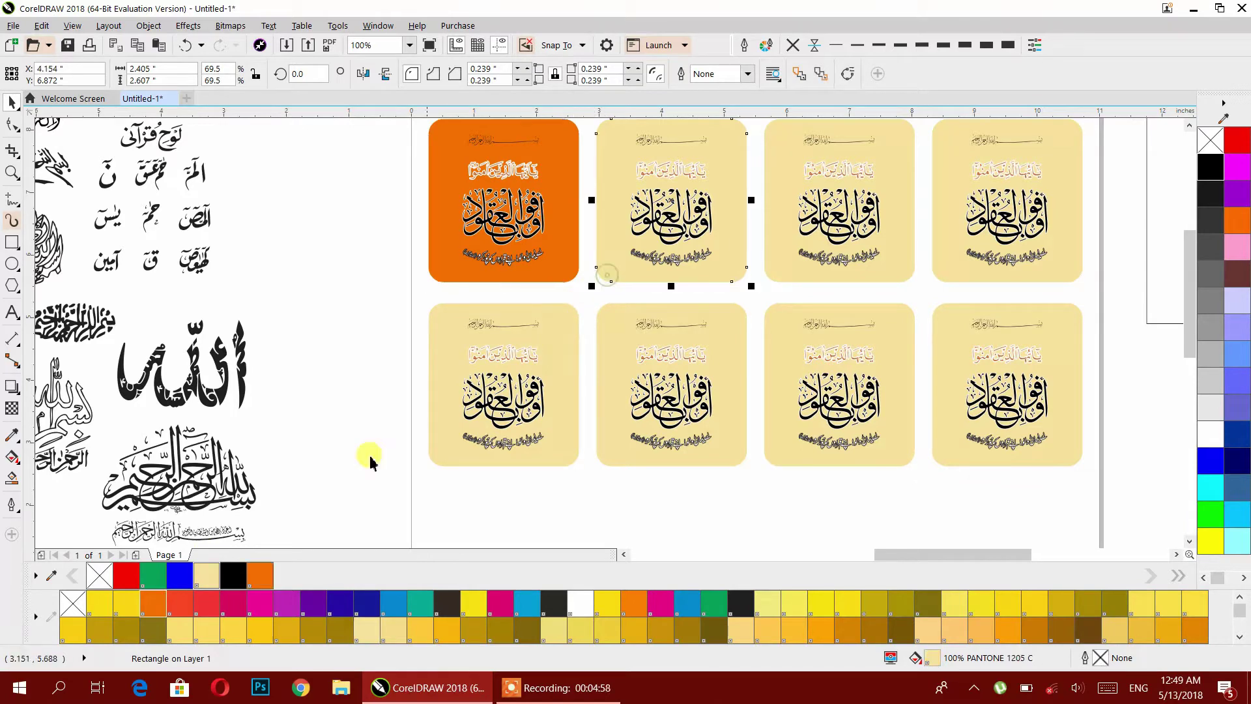
pyautogui.click(186, 602)
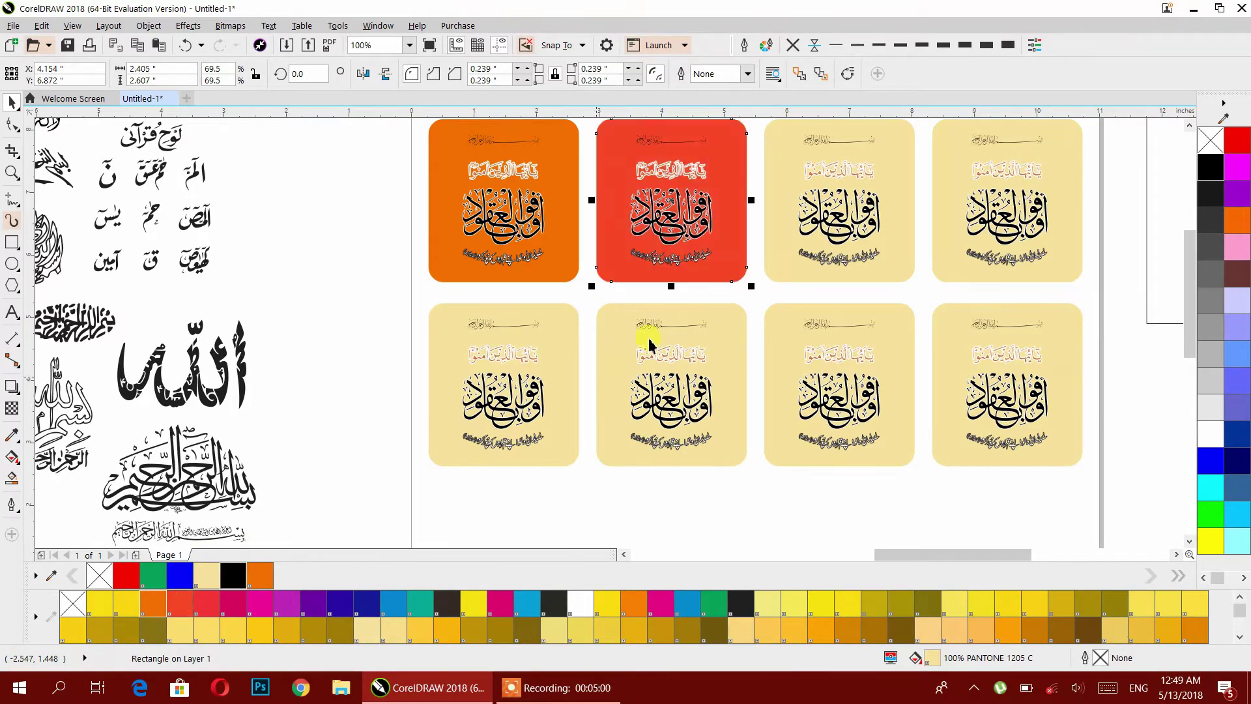
pyautogui.click(794, 272)
pyautogui.click(238, 604)
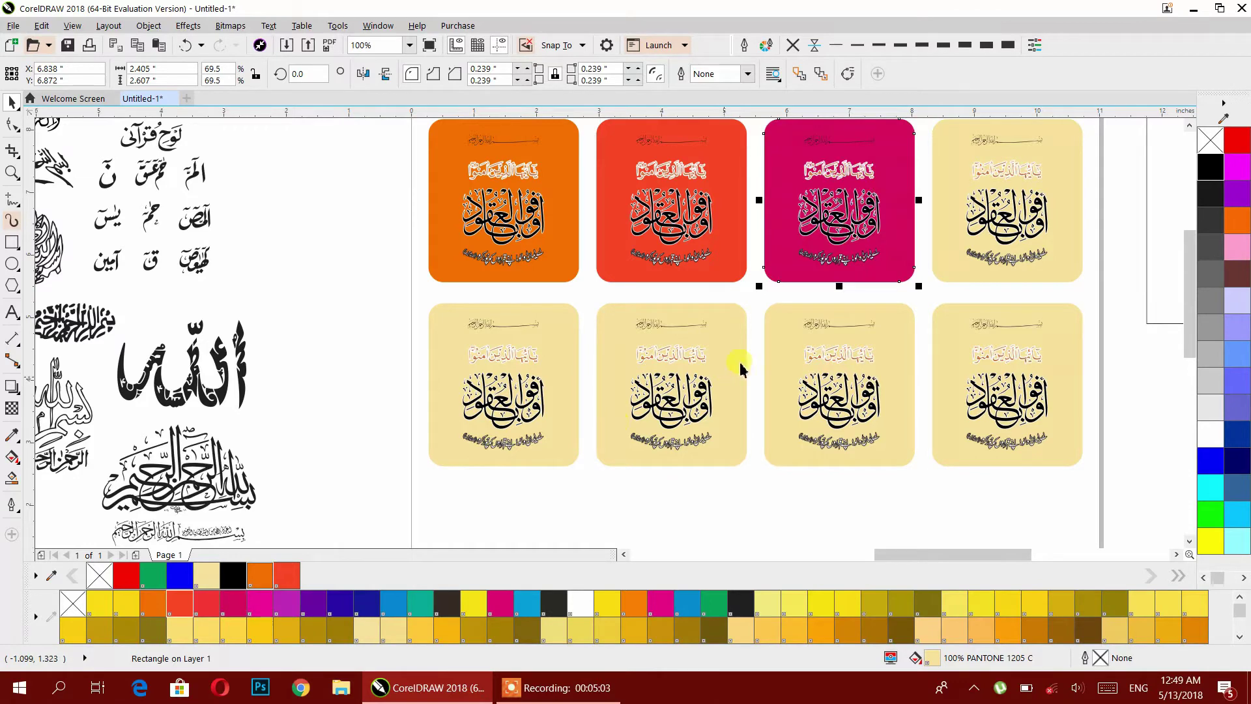
pyautogui.click(945, 267)
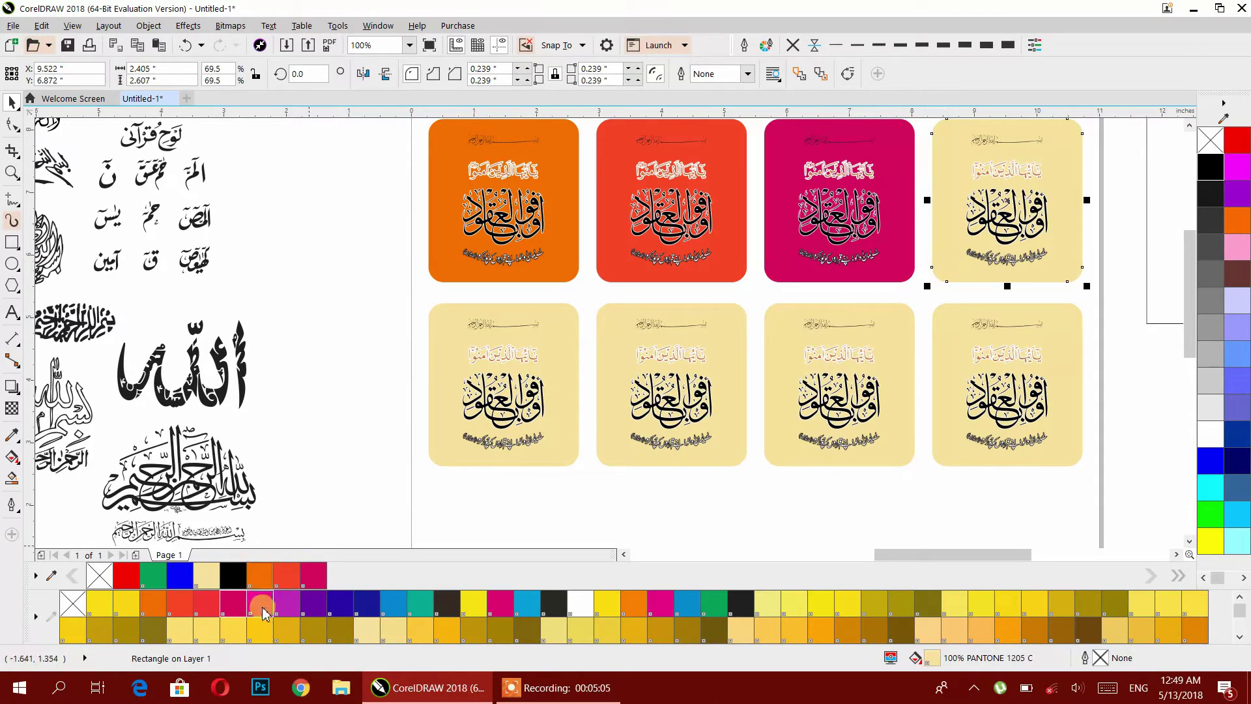
pyautogui.click(285, 604)
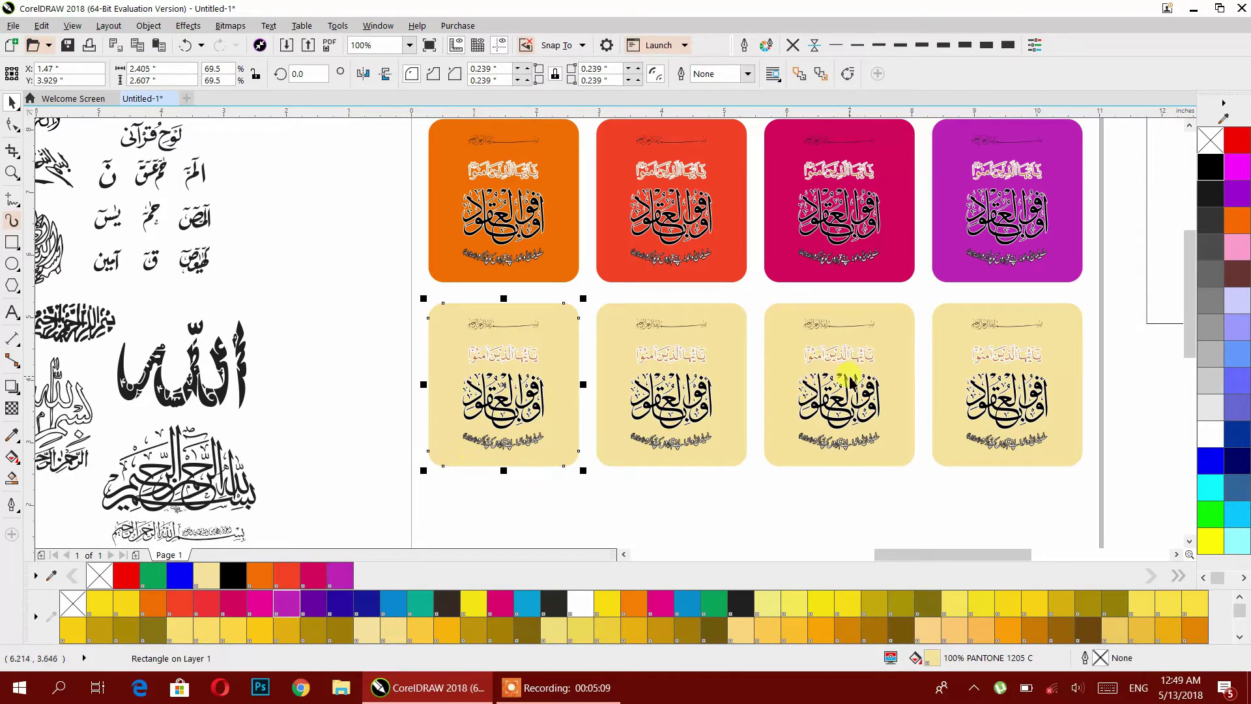
# Step: Fill the rounded backgrounds of the lower row, from right to left, with violet, dark blue, light blue and teal green
pyautogui.click(939, 366)
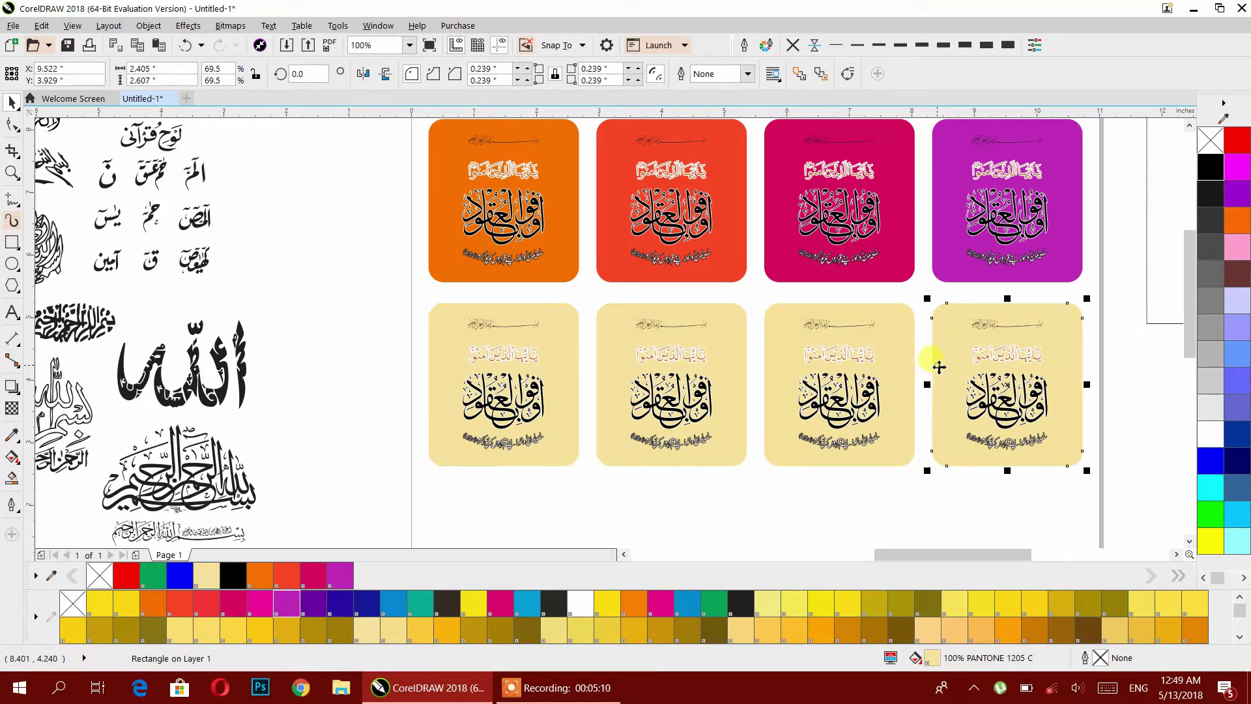
pyautogui.click(348, 604)
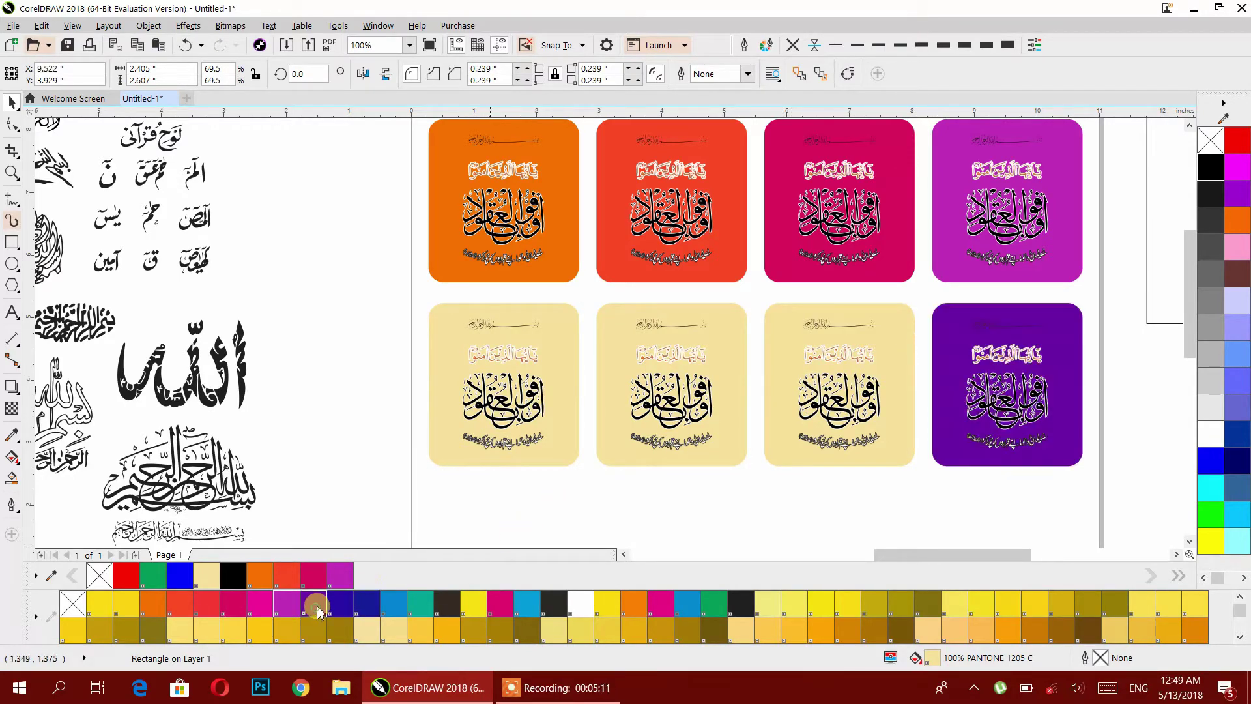
pyautogui.click(766, 448)
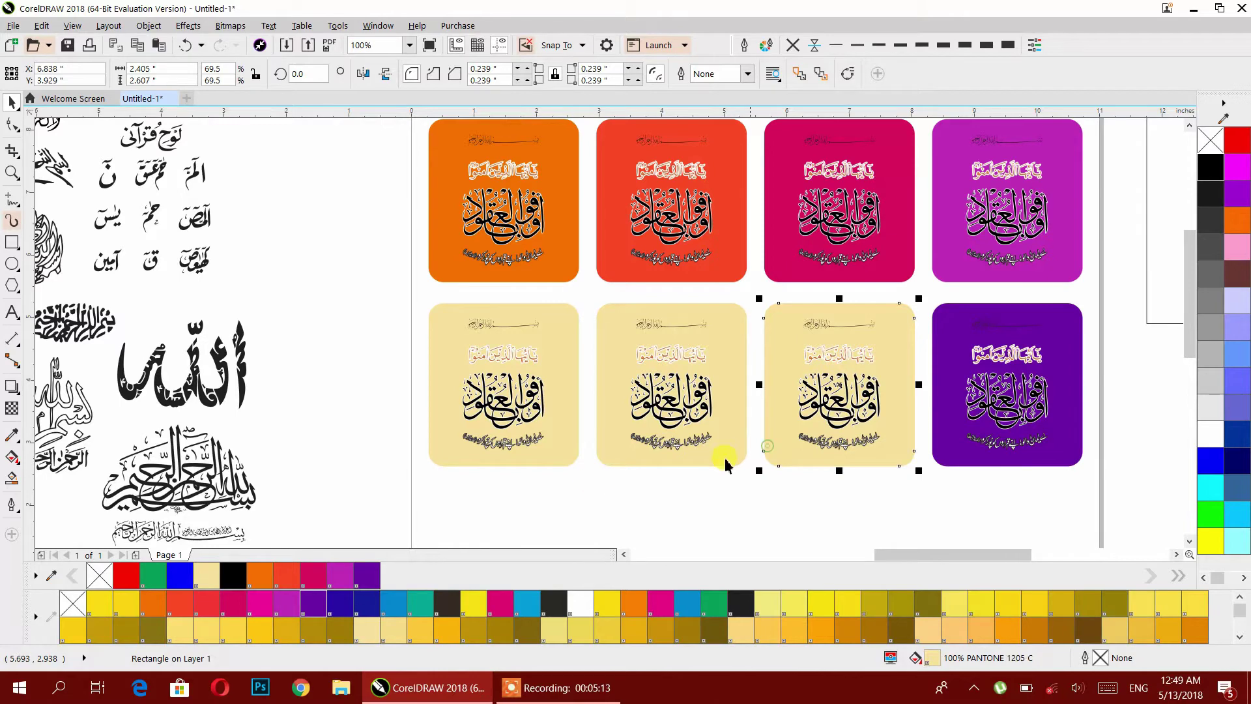
pyautogui.click(338, 604)
pyautogui.click(664, 456)
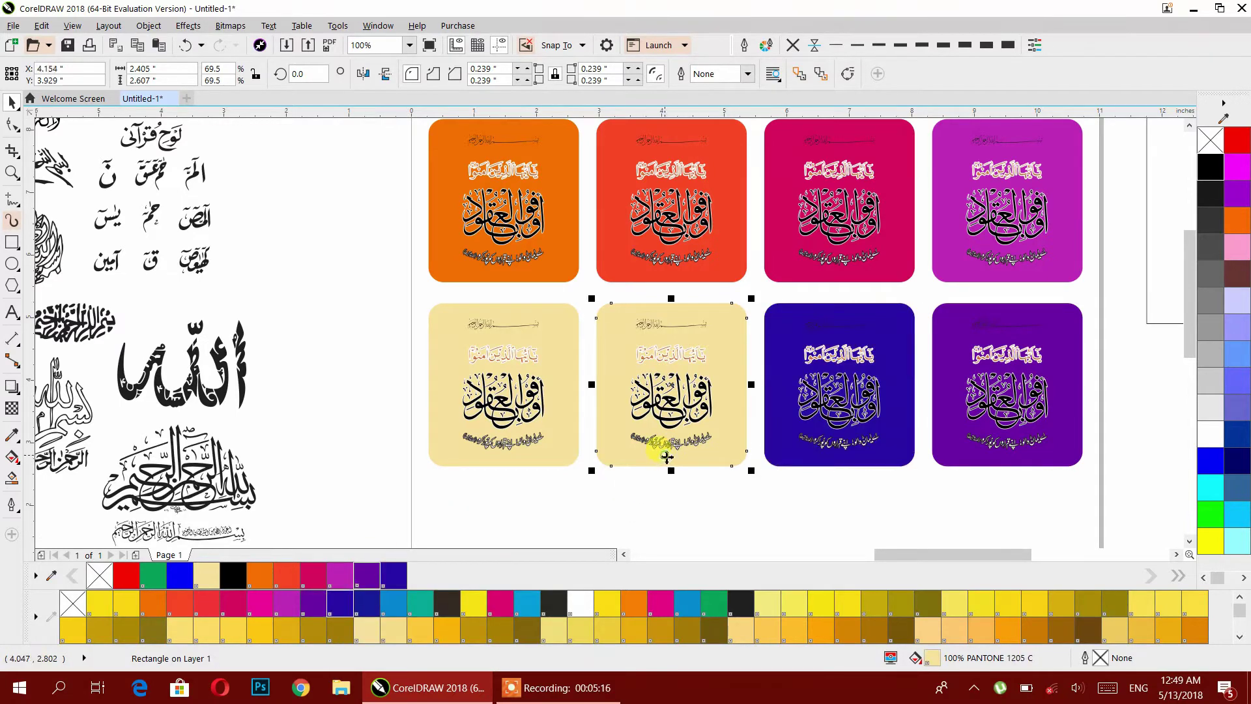
pyautogui.click(394, 606)
pyautogui.click(473, 459)
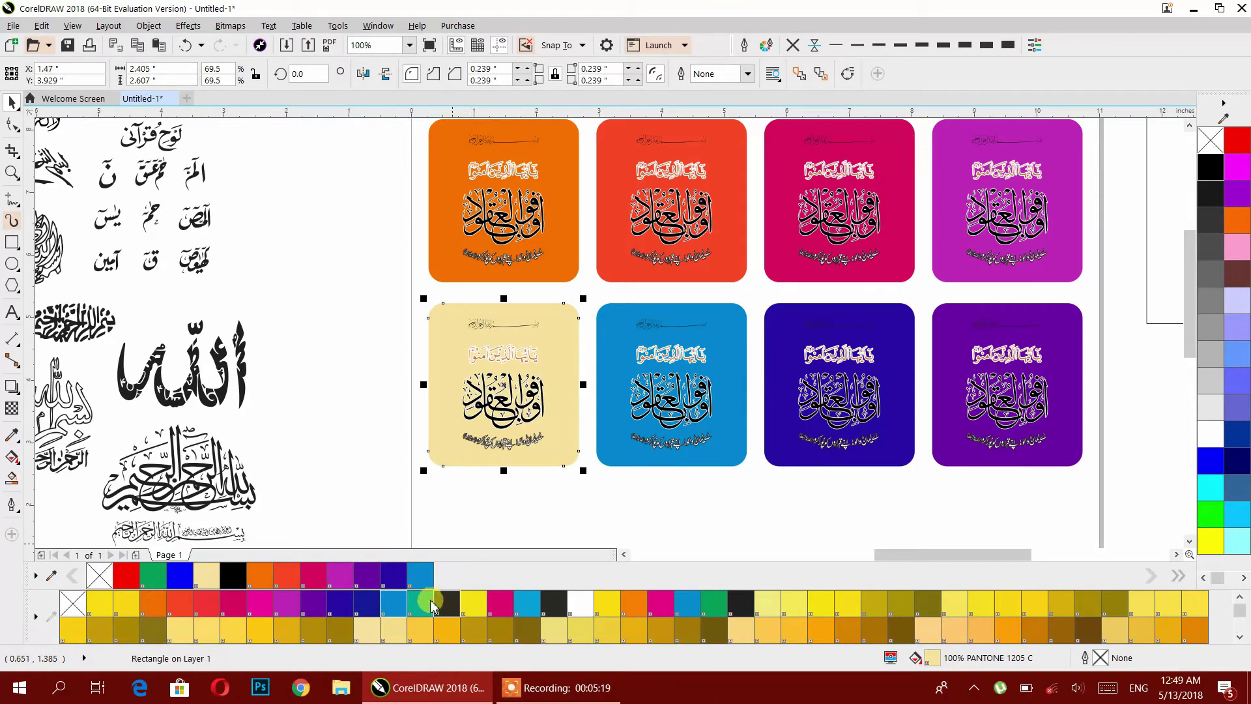
pyautogui.click(428, 608)
pyautogui.click(387, 399)
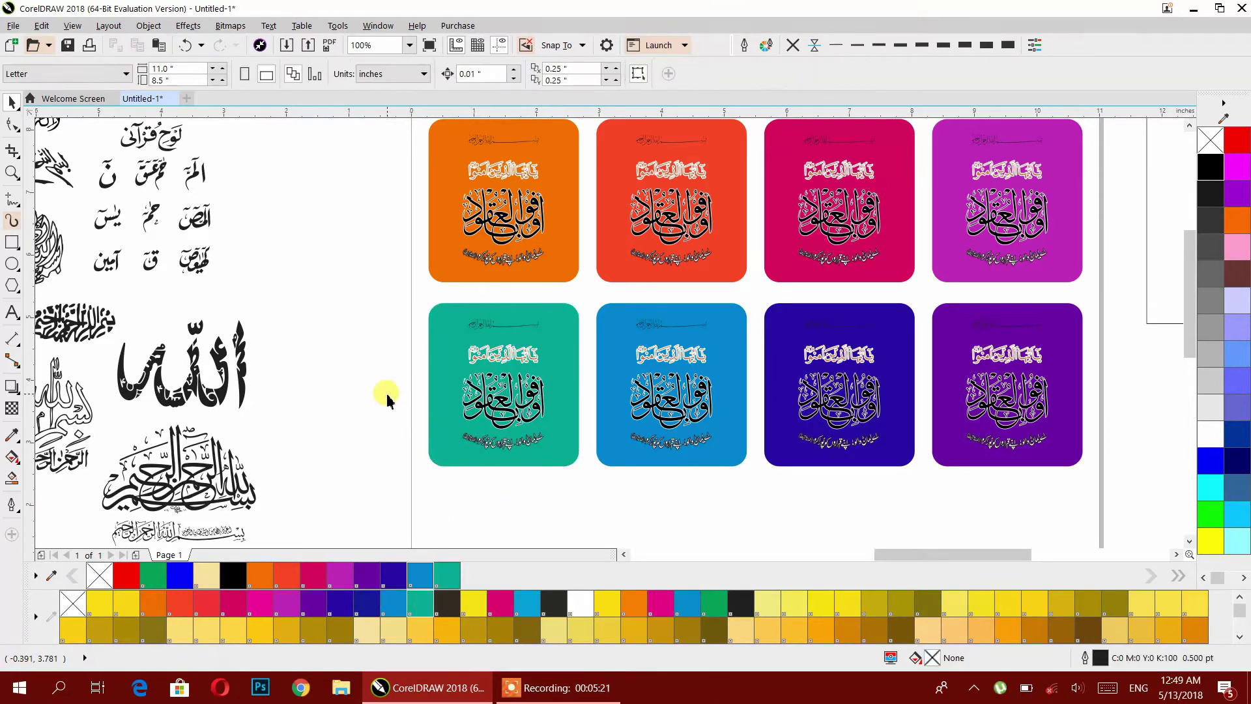
# Step: Fill the main calligraphy on the dark blue and violet cards with white
pyautogui.click(502, 409)
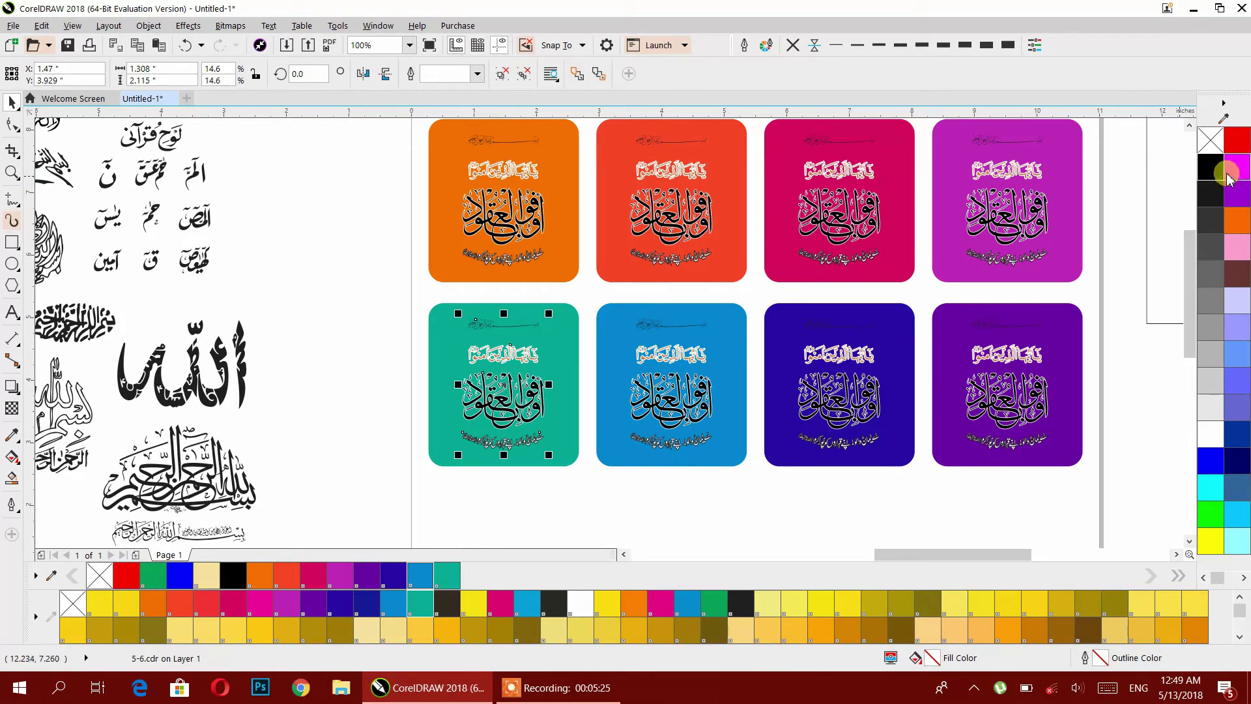
pyautogui.moveTo(1215, 435); pyautogui.dragTo(816, 411)
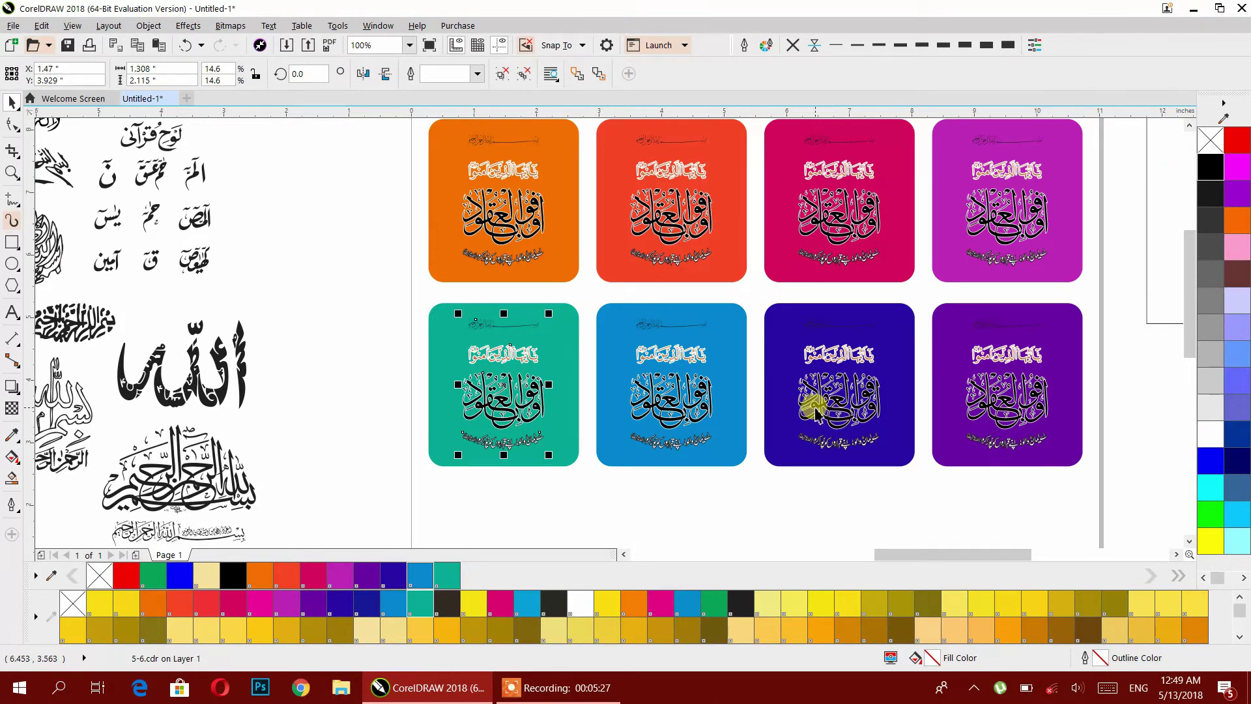
pyautogui.click(815, 407)
pyautogui.keyDown('shift'); pyautogui.click(971, 378); pyautogui.keyUp('shift')
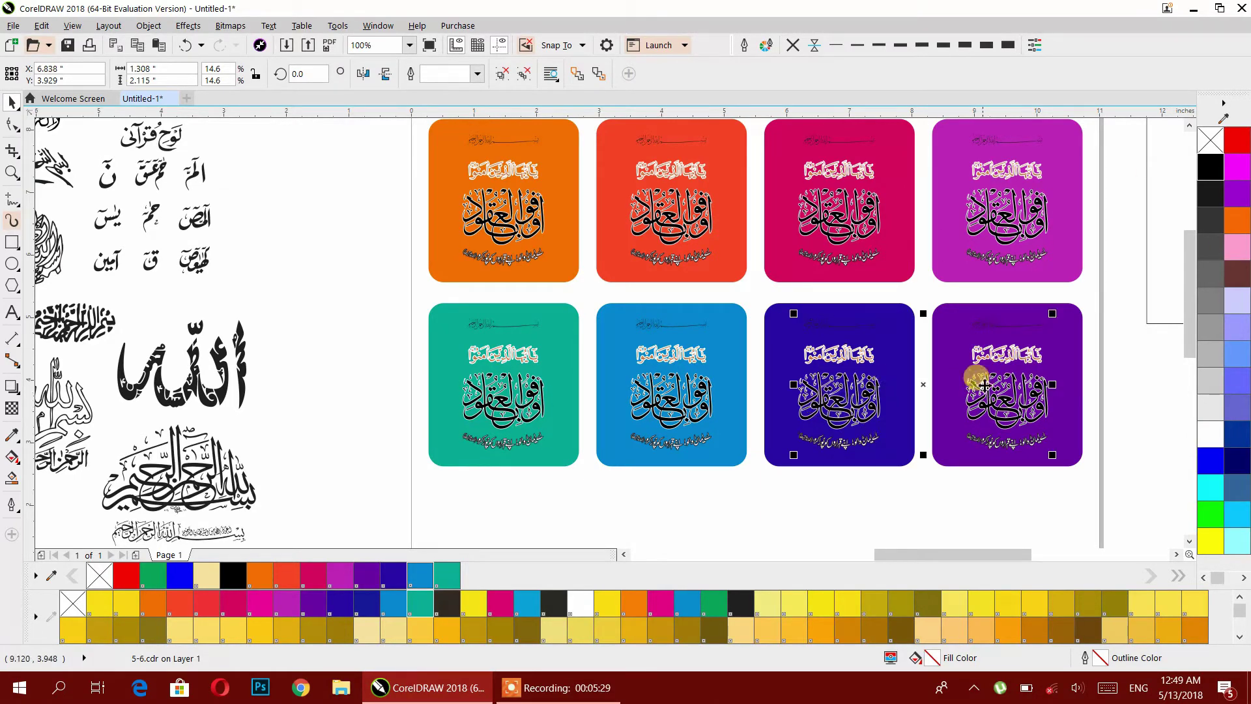
pyautogui.click(1211, 433)
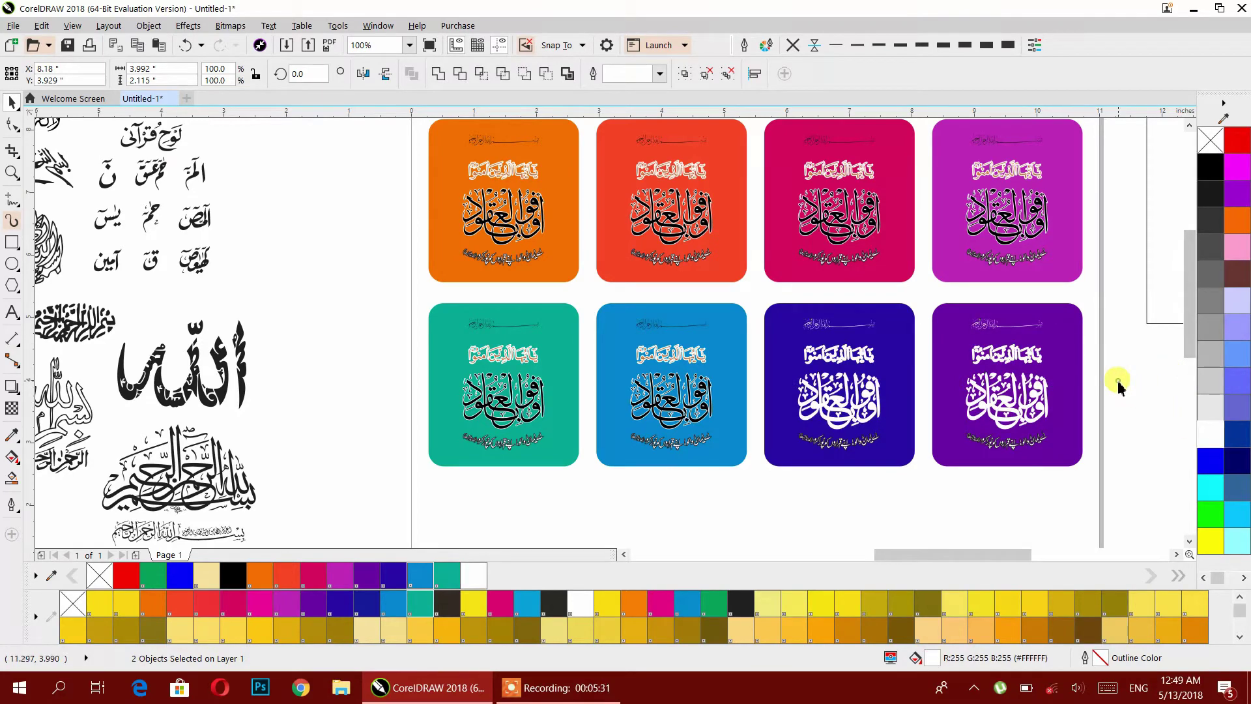
pyautogui.click(1098, 385)
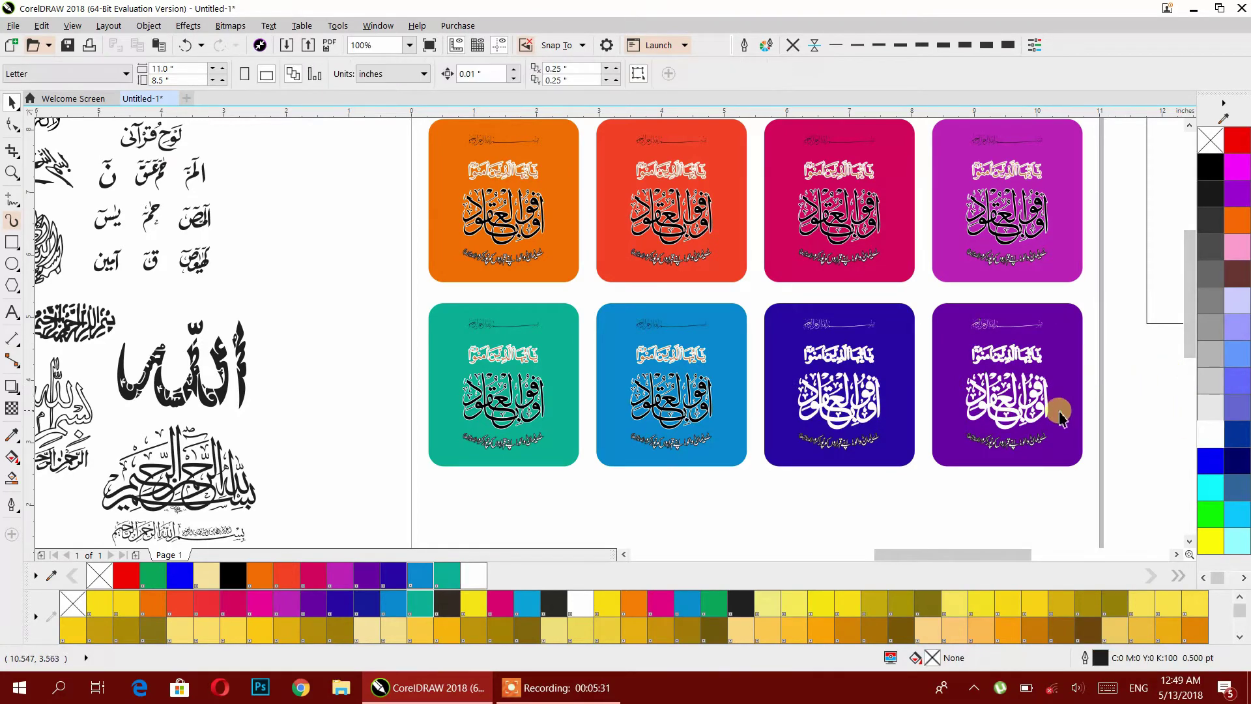
# Step: Try a black and then a yellow outline on the calligraphy of the dark blue and violet cards
pyautogui.click(1026, 415)
pyautogui.keyDown('shift'); pyautogui.click(858, 409); pyautogui.keyUp('shift')
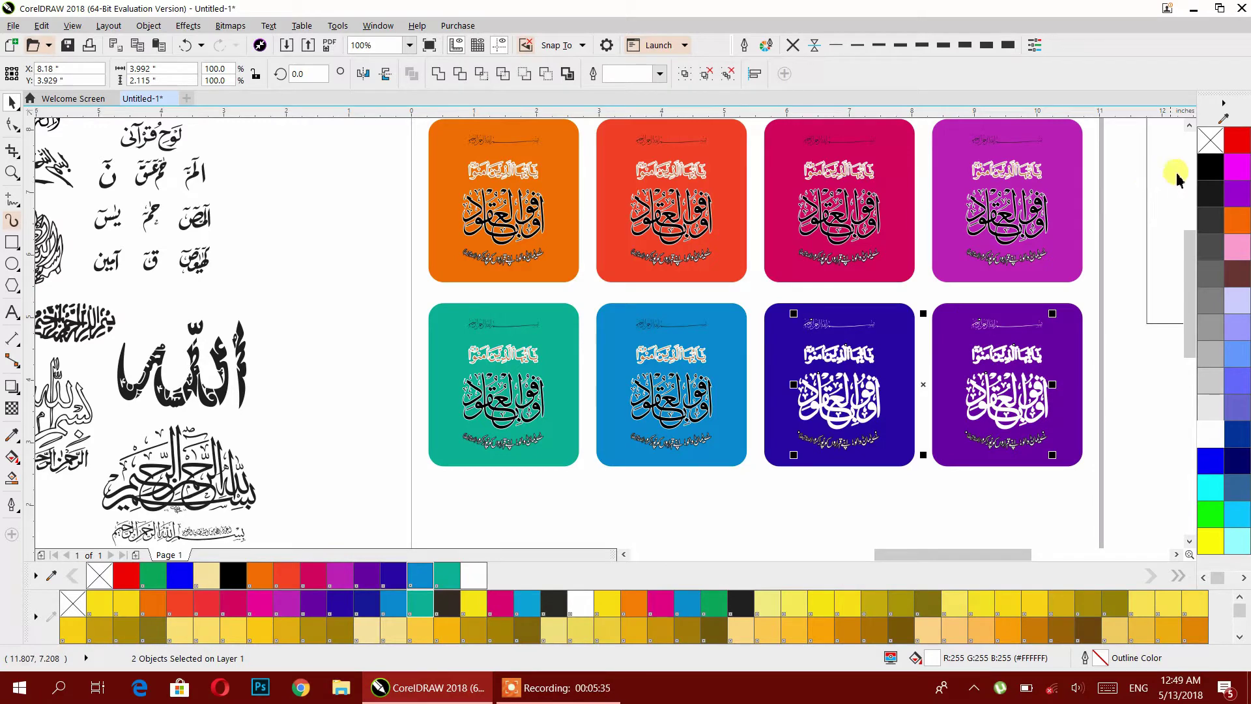
pyautogui.rightClick(1204, 168)
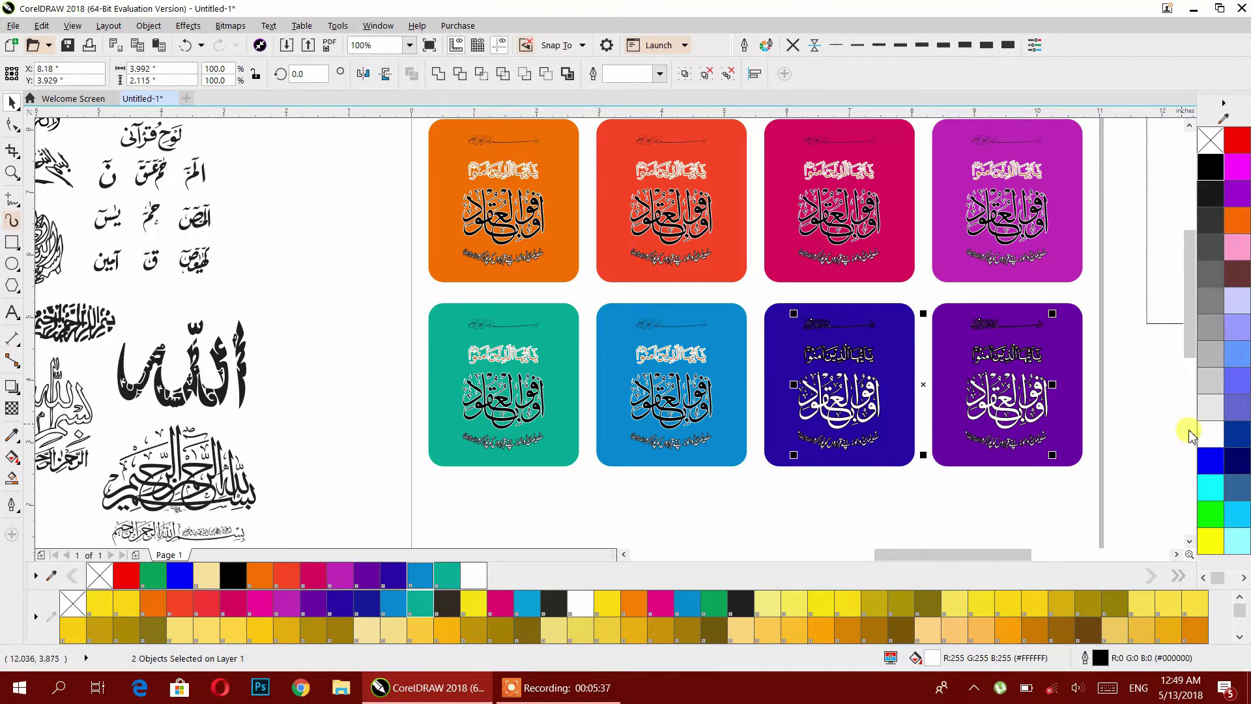
pyautogui.click(1210, 538)
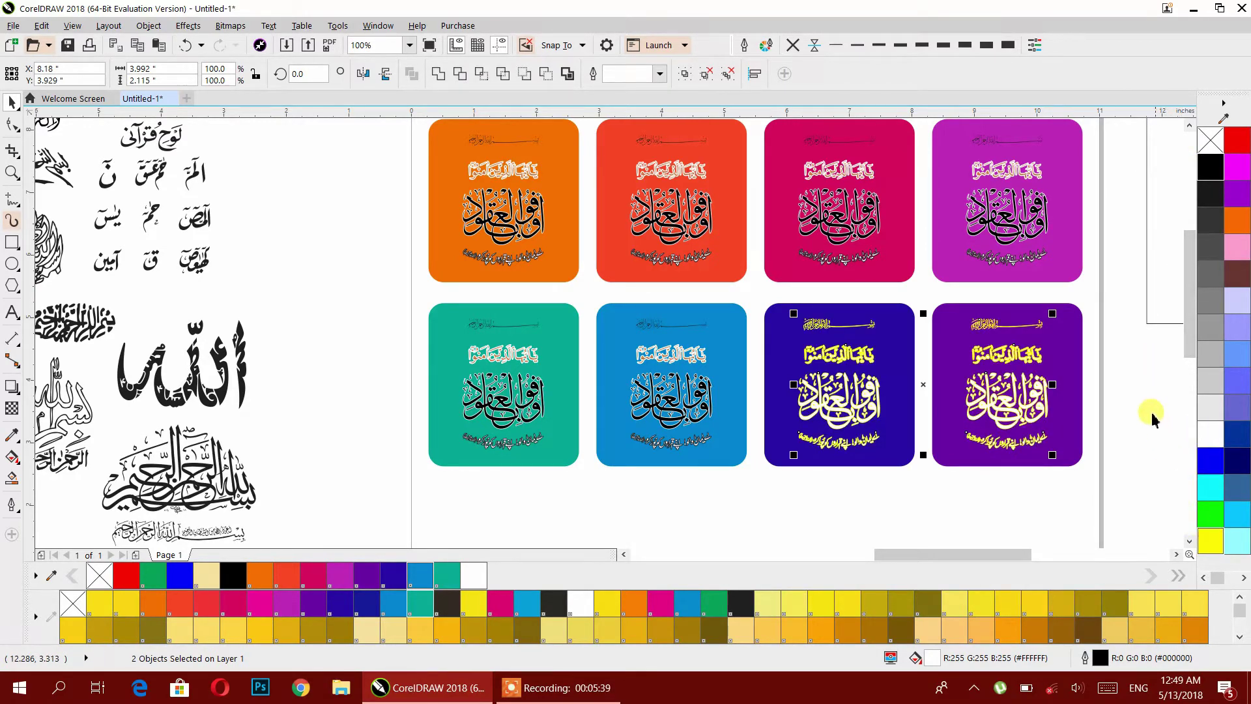
pyautogui.click(1140, 405)
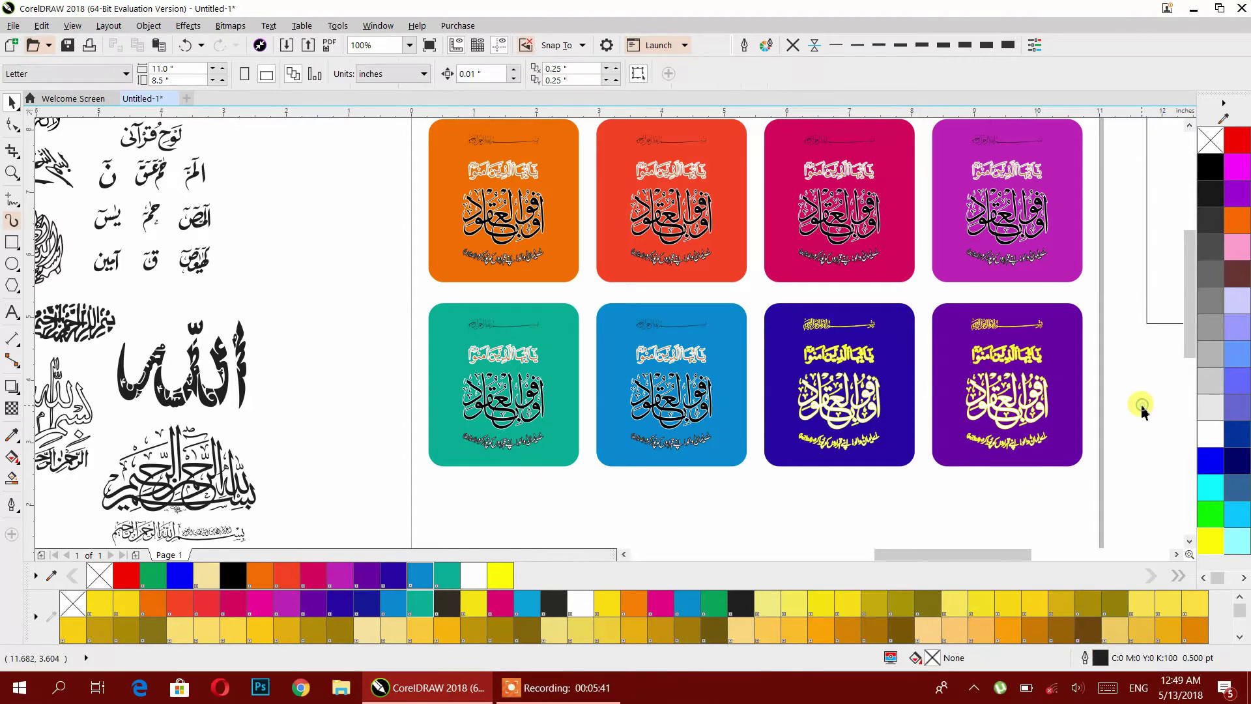
# Step: Try a green outline on the violet card's calligraphy
pyautogui.scroll(3, 858, 339)
pyautogui.click(697, 304)
pyautogui.rightClick(717, 605)
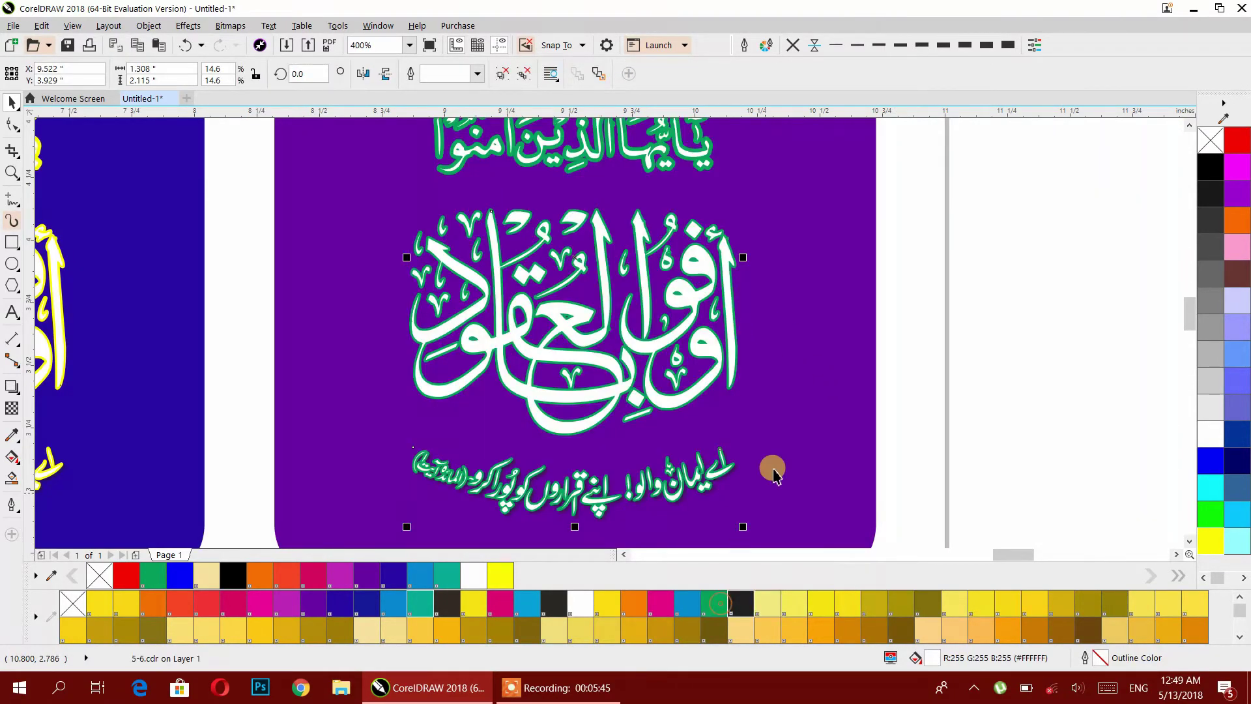
pyautogui.click(919, 362)
pyautogui.scroll(-3, 920, 368)
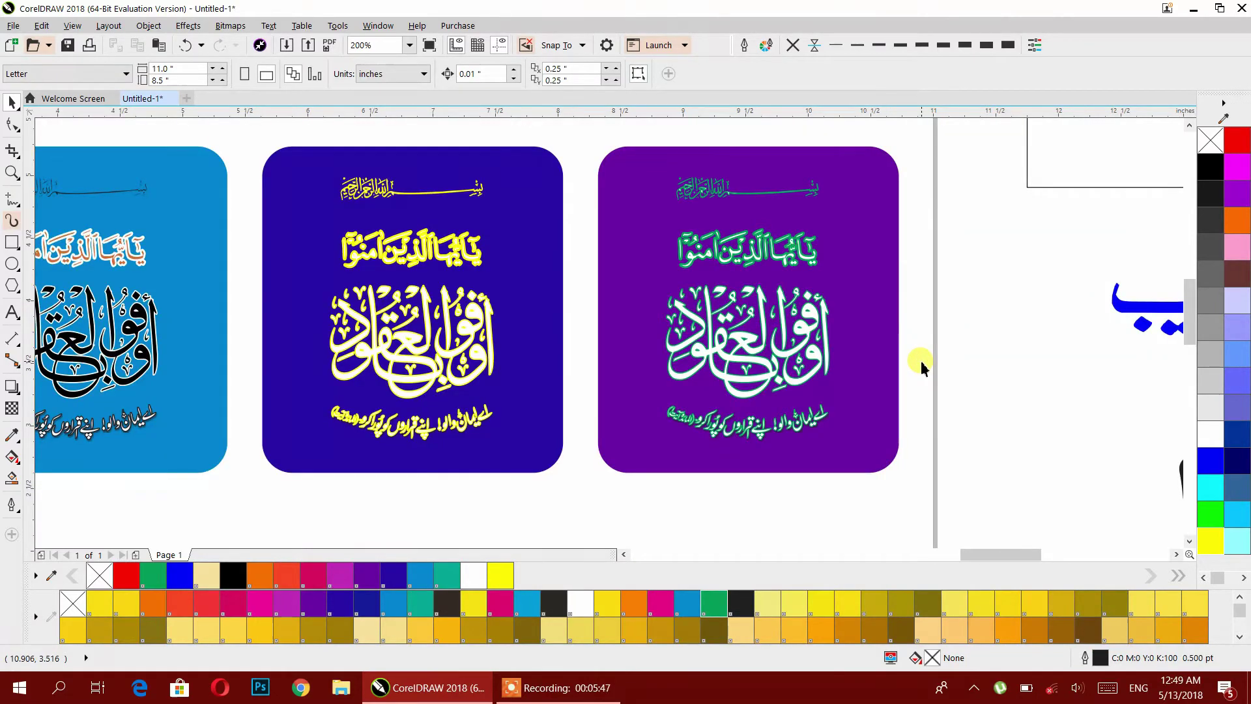
# Step: Try crimson and cream outlines with black and red fills on the dark blue card's calligraphy
pyautogui.click(459, 392)
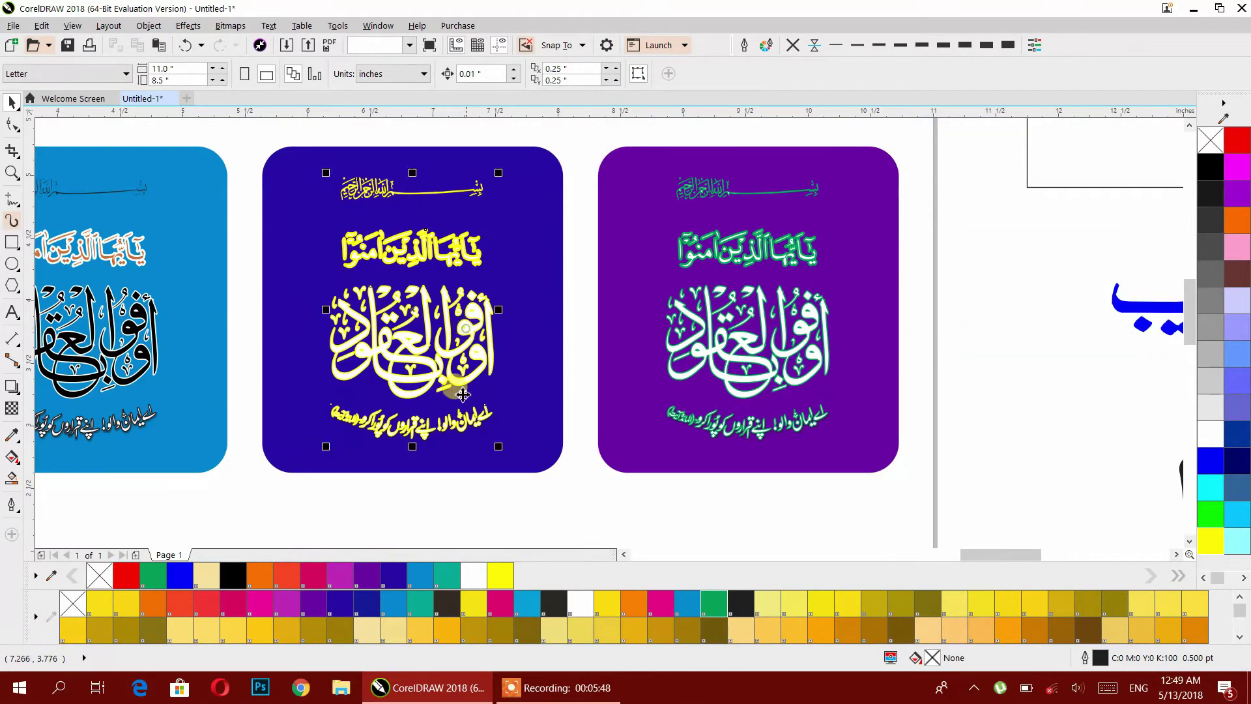
pyautogui.rightClick(310, 571)
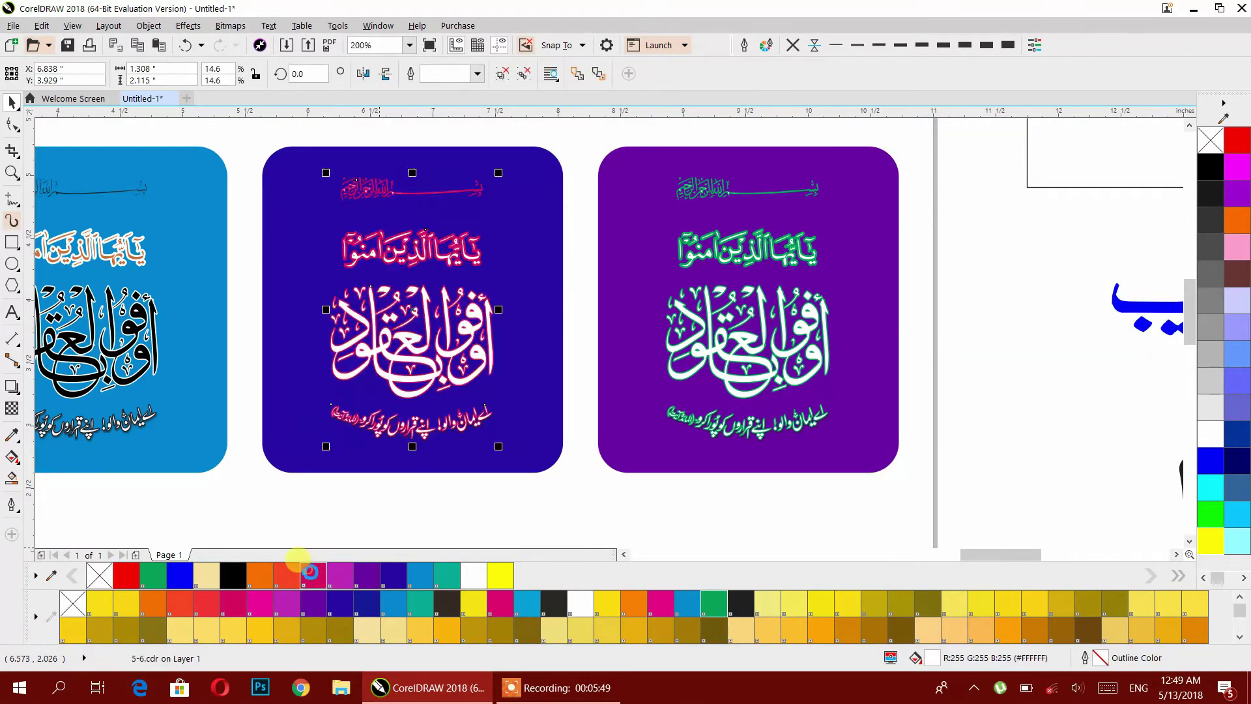
pyautogui.rightClick(207, 576)
pyautogui.click(230, 584)
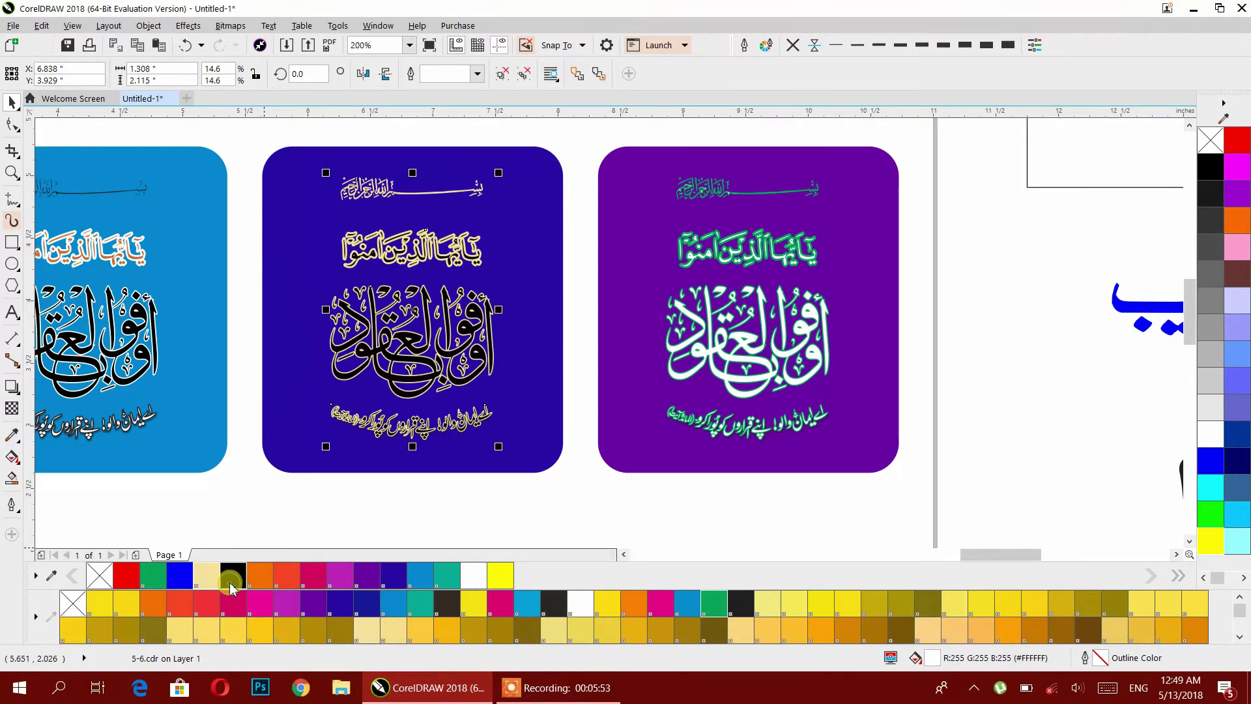
pyautogui.click(209, 602)
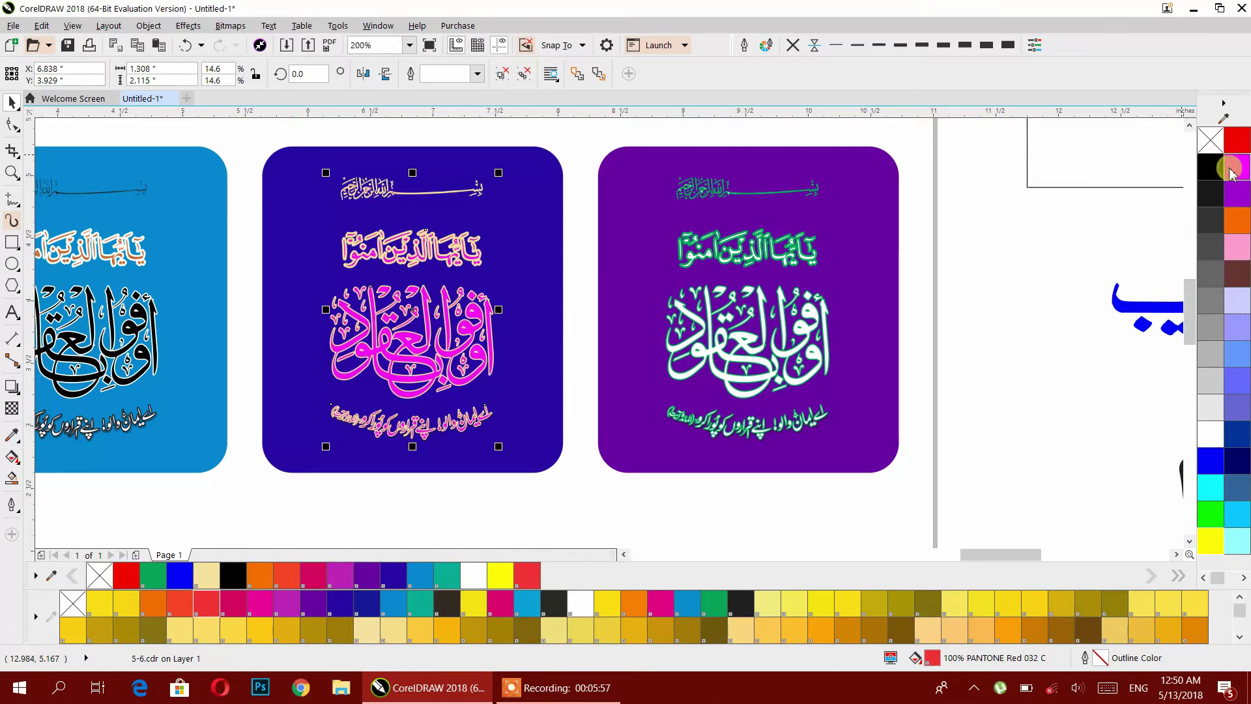
# Step: Fill the dark blue card's calligraphy with cyan, try a blue outline and settle on a sky-blue outline
pyautogui.click(1207, 495)
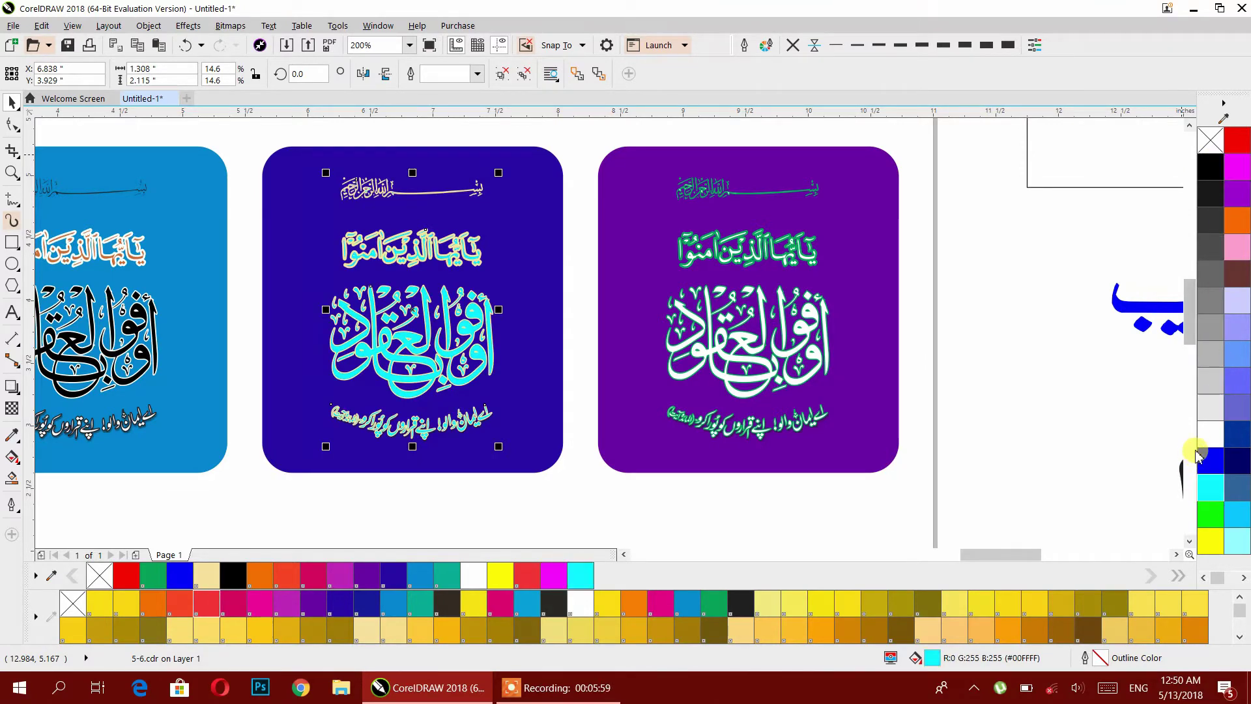
pyautogui.rightClick(1204, 458)
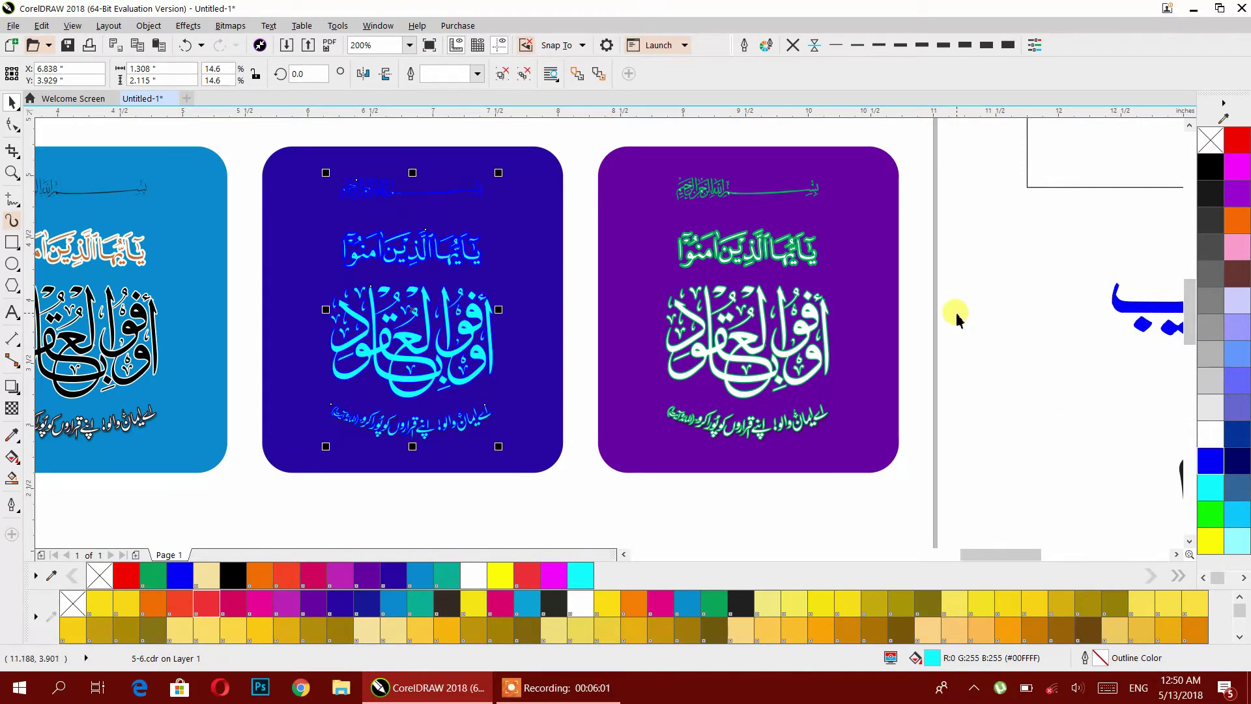
pyautogui.rightClick(1233, 515)
pyautogui.click(932, 399)
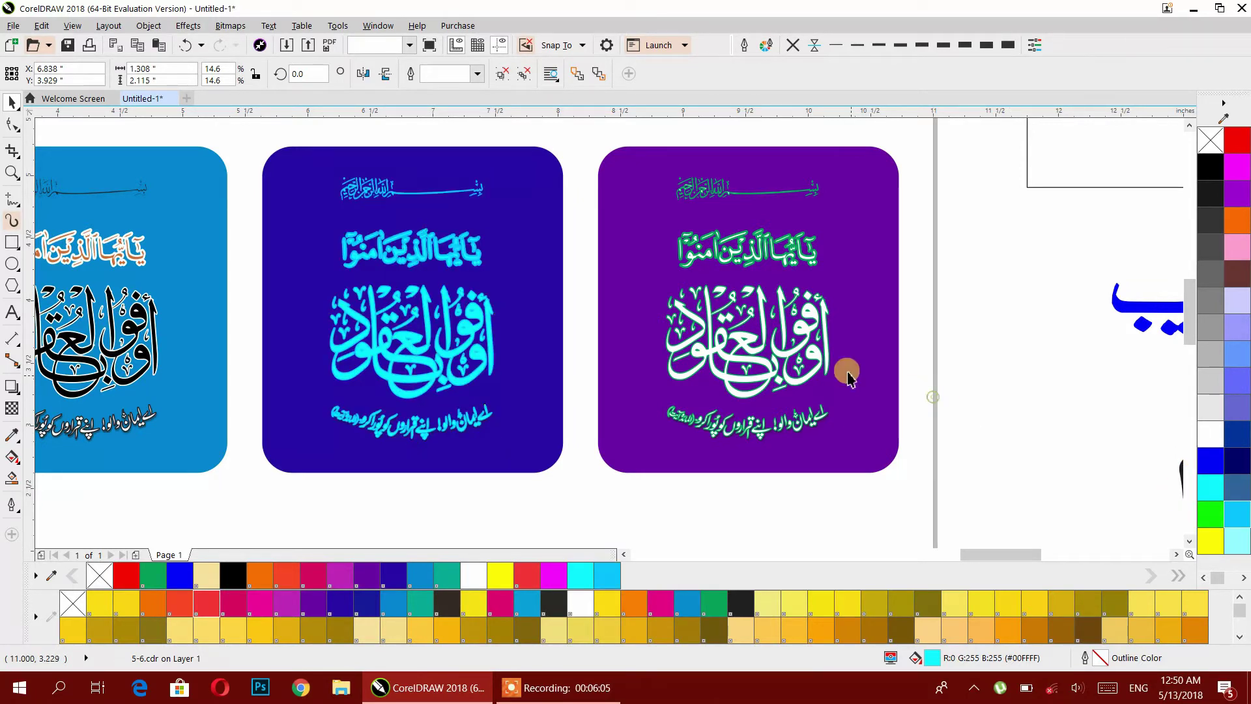
# Step: Give the violet card's calligraphy a magenta outline, try an orange fill and settle on a black fill
pyautogui.click(821, 365)
pyautogui.rightClick(547, 580)
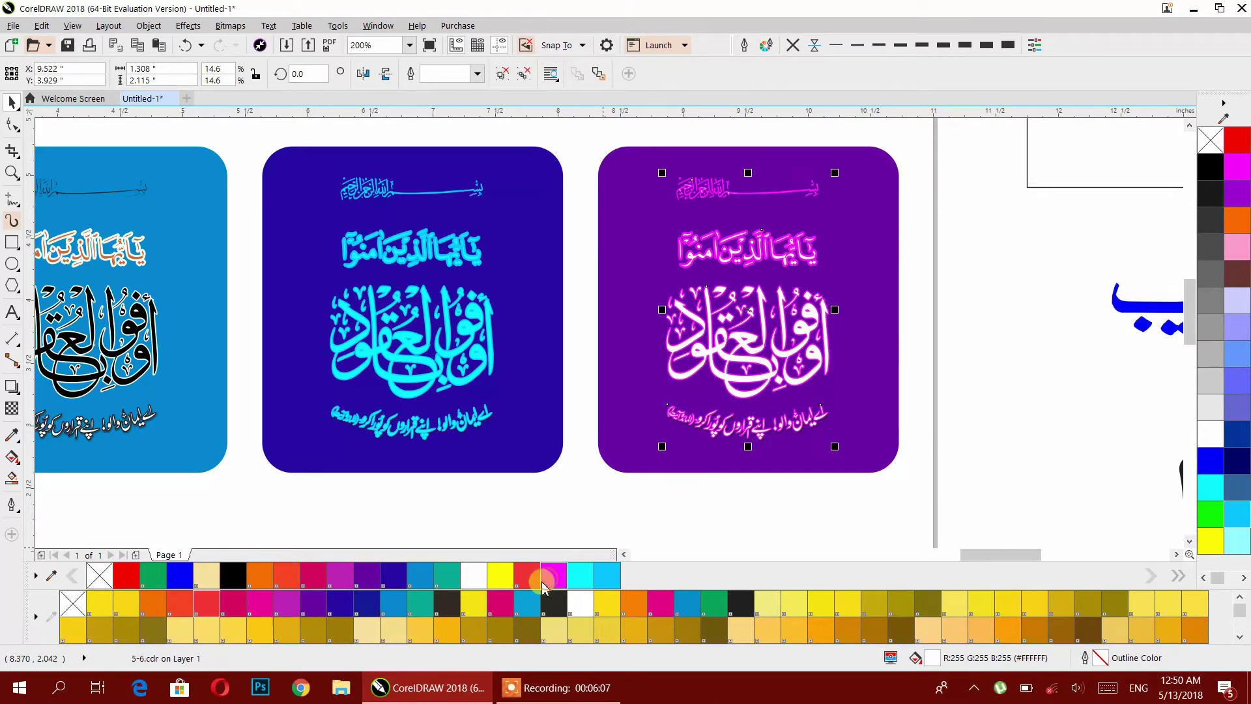
pyautogui.click(1231, 219)
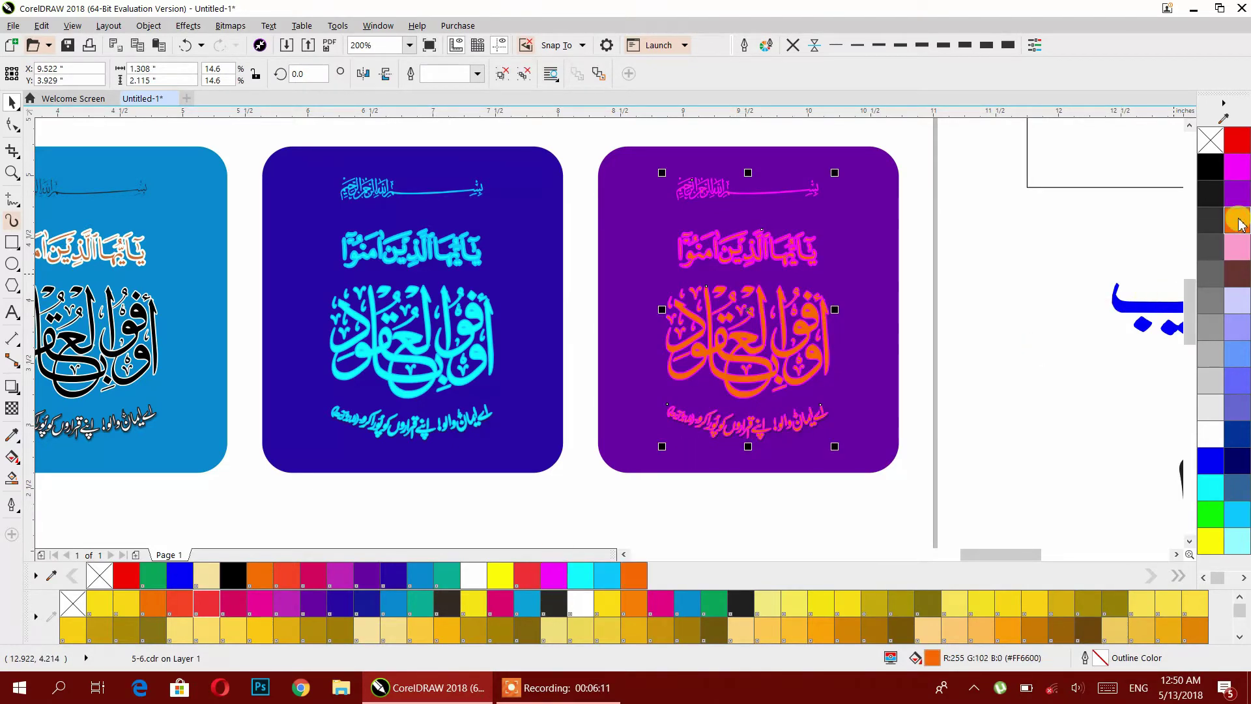
pyautogui.click(1209, 175)
pyautogui.click(949, 251)
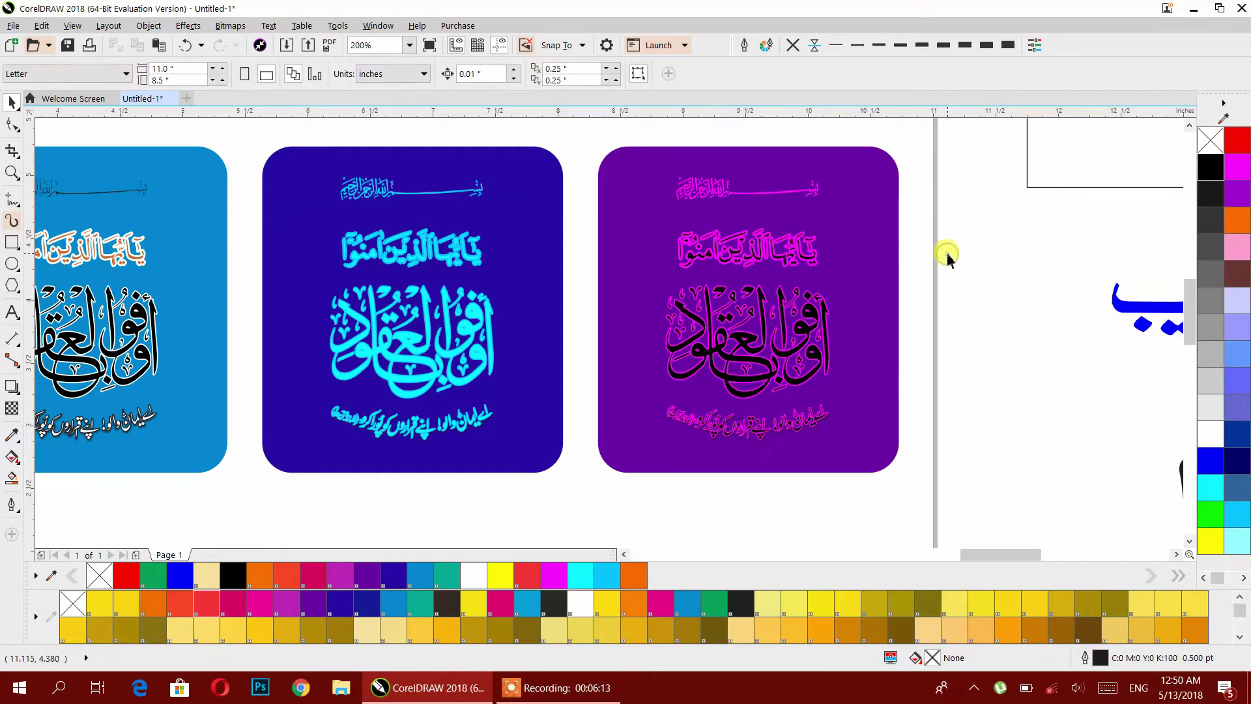
pyautogui.scroll(-2, 949, 254)
pyautogui.moveTo(948, 254); pyautogui.dragTo(918, 307)
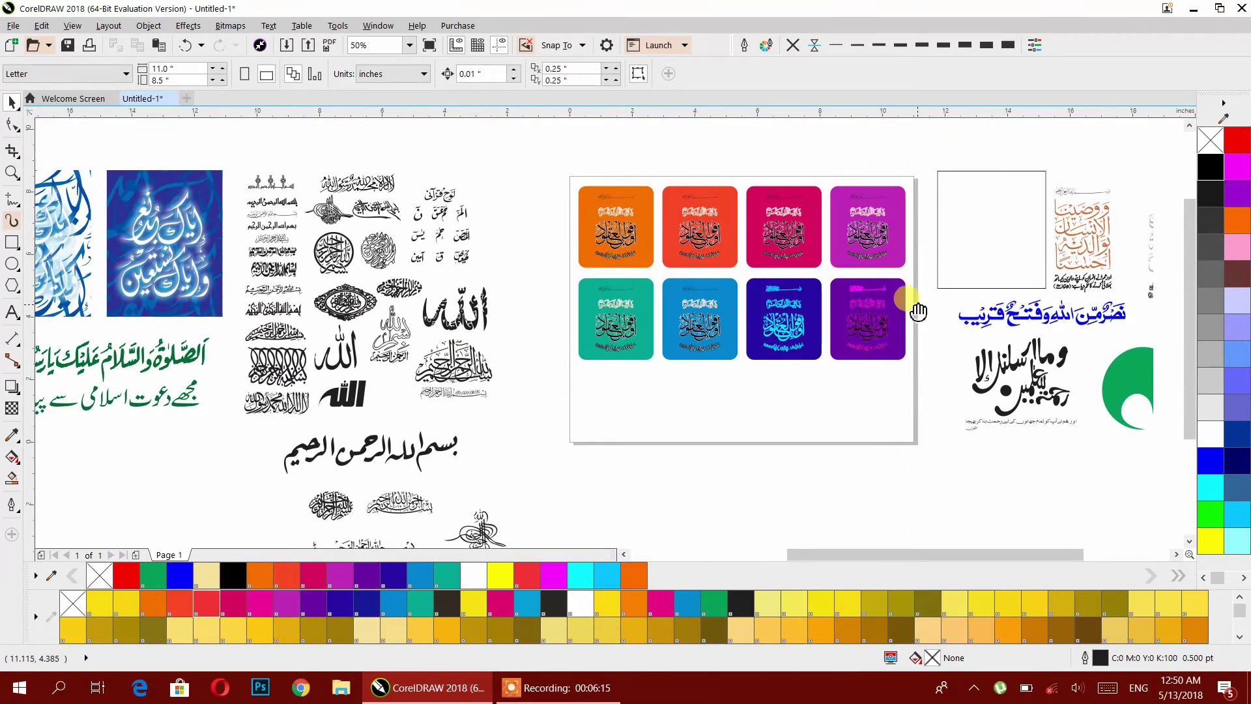
pyautogui.scroll(1, 864, 324)
pyautogui.scroll(2, 864, 325)
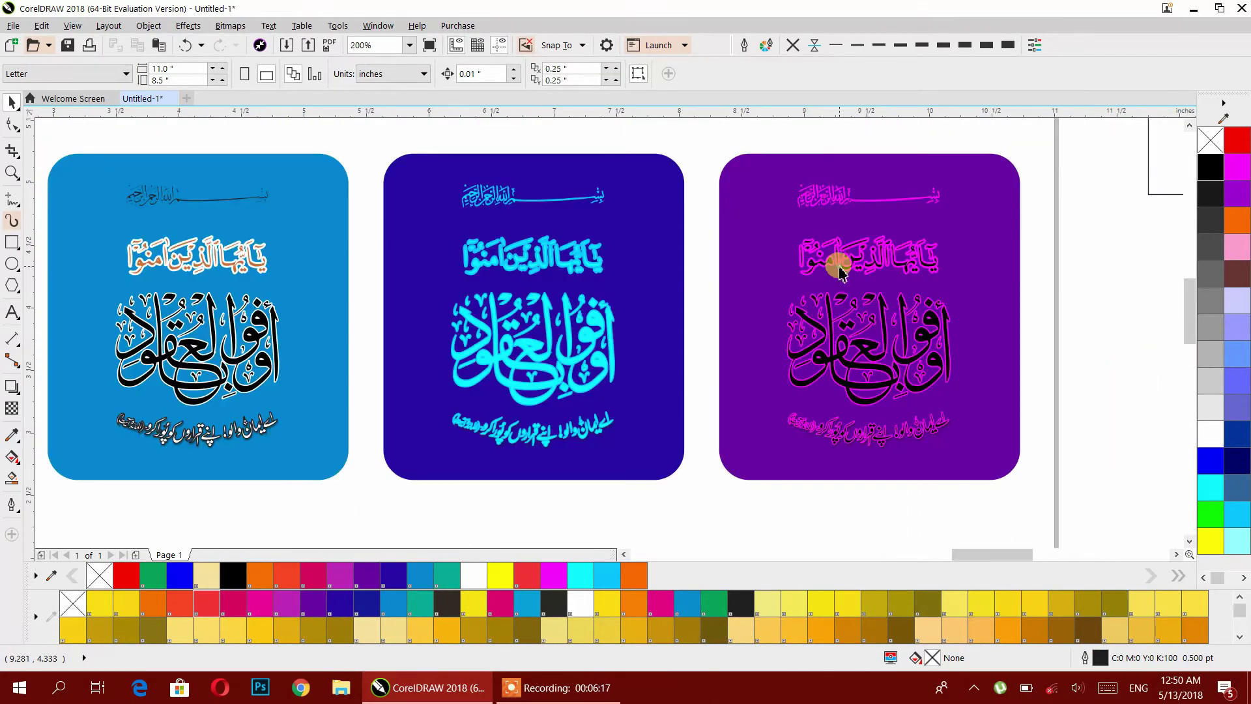
# Step: Remove the outline from the violet card's calligraphy and fill it with white
pyautogui.click(839, 273)
pyautogui.click(792, 45)
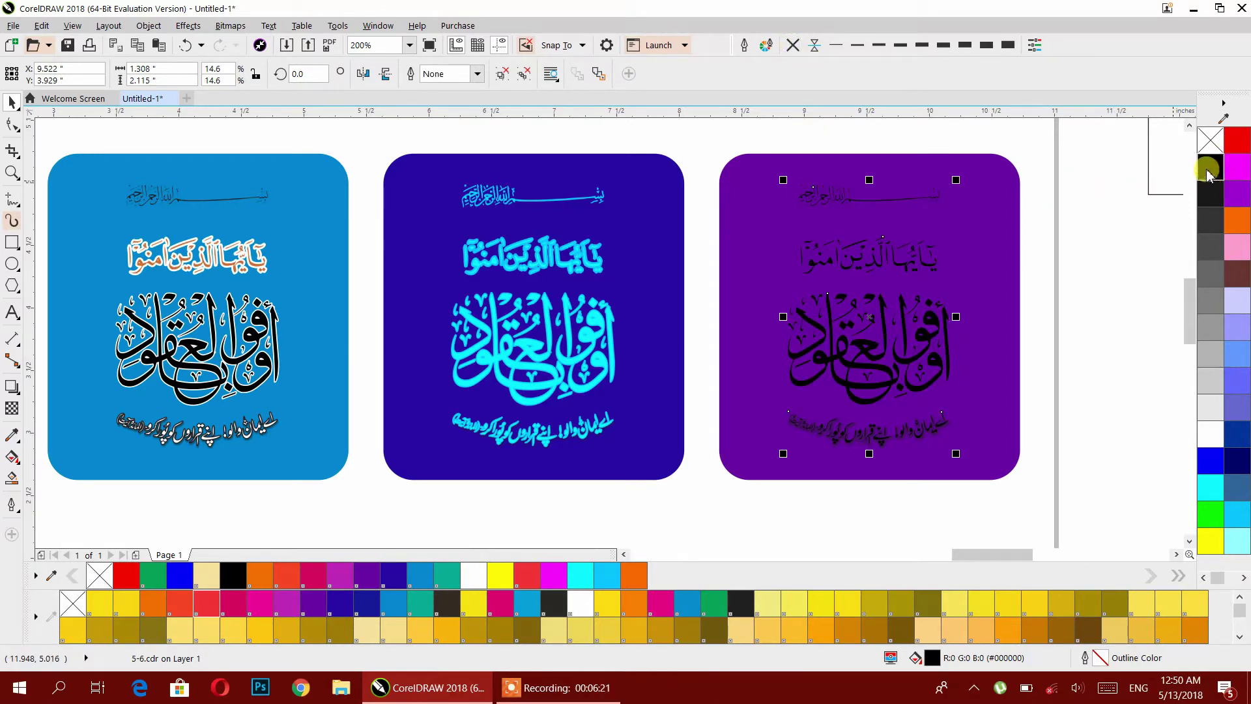
pyautogui.click(1210, 433)
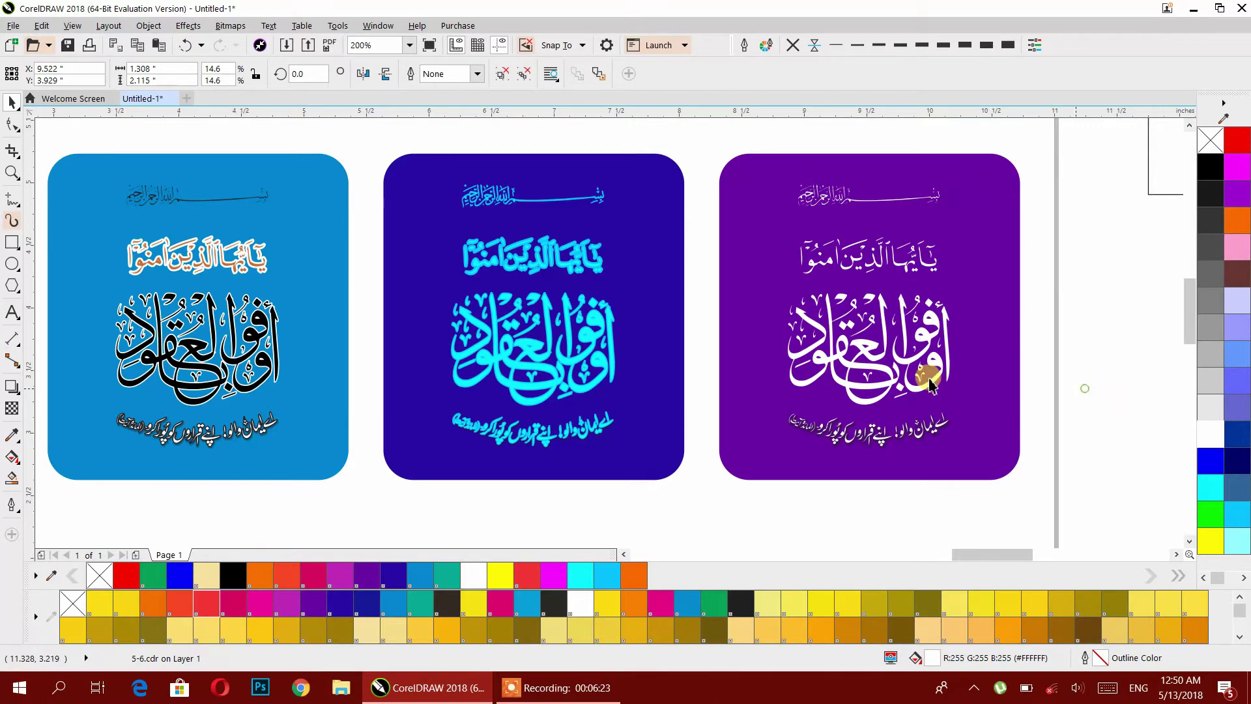
pyautogui.click(1035, 389)
# Step: Select the calligraphy on all eight cards, remove its outlines, try a black fill and settle on white
pyautogui.click(622, 362)
pyautogui.scroll(-1, 706, 399)
pyautogui.moveTo(223, 123); pyautogui.dragTo(930, 468)
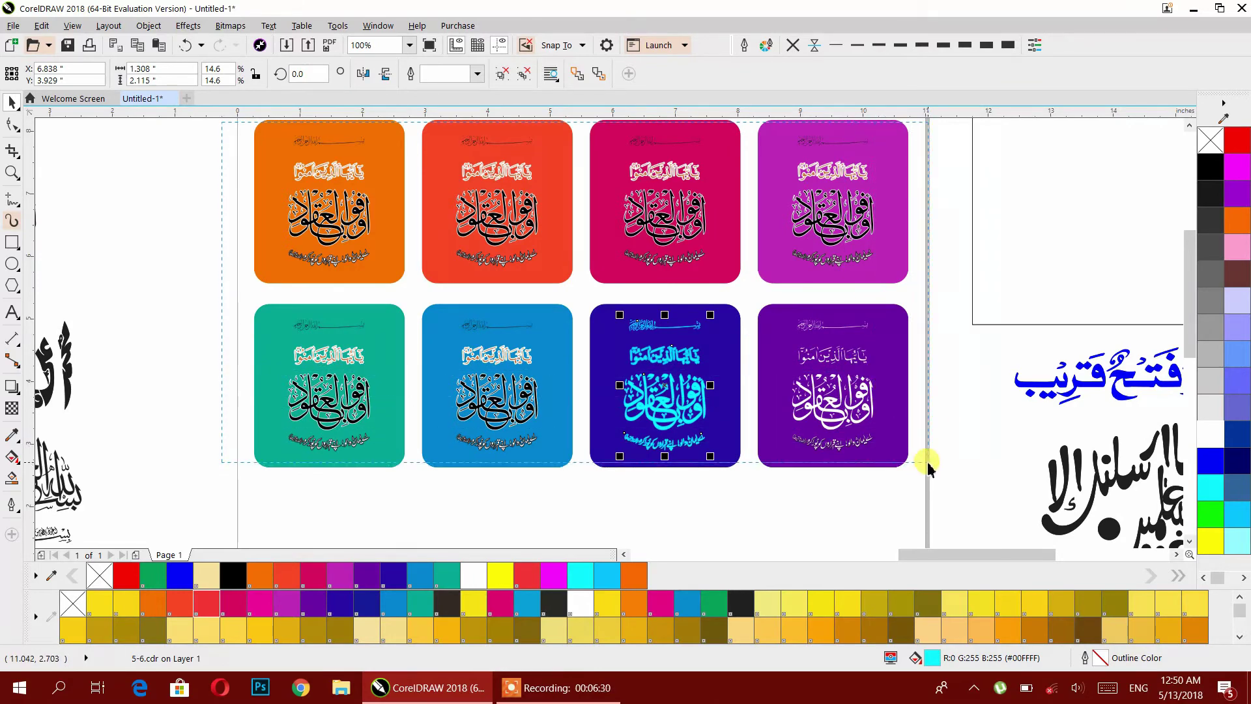
pyautogui.click(1206, 168)
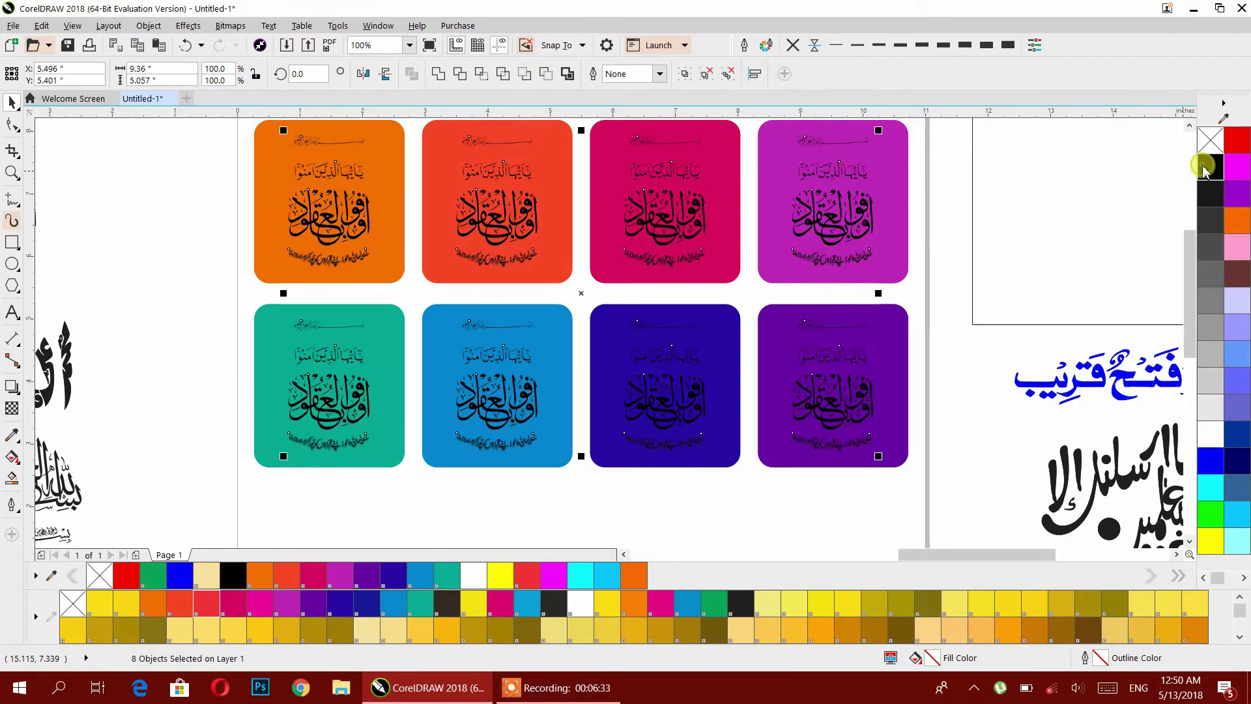
pyautogui.click(1209, 431)
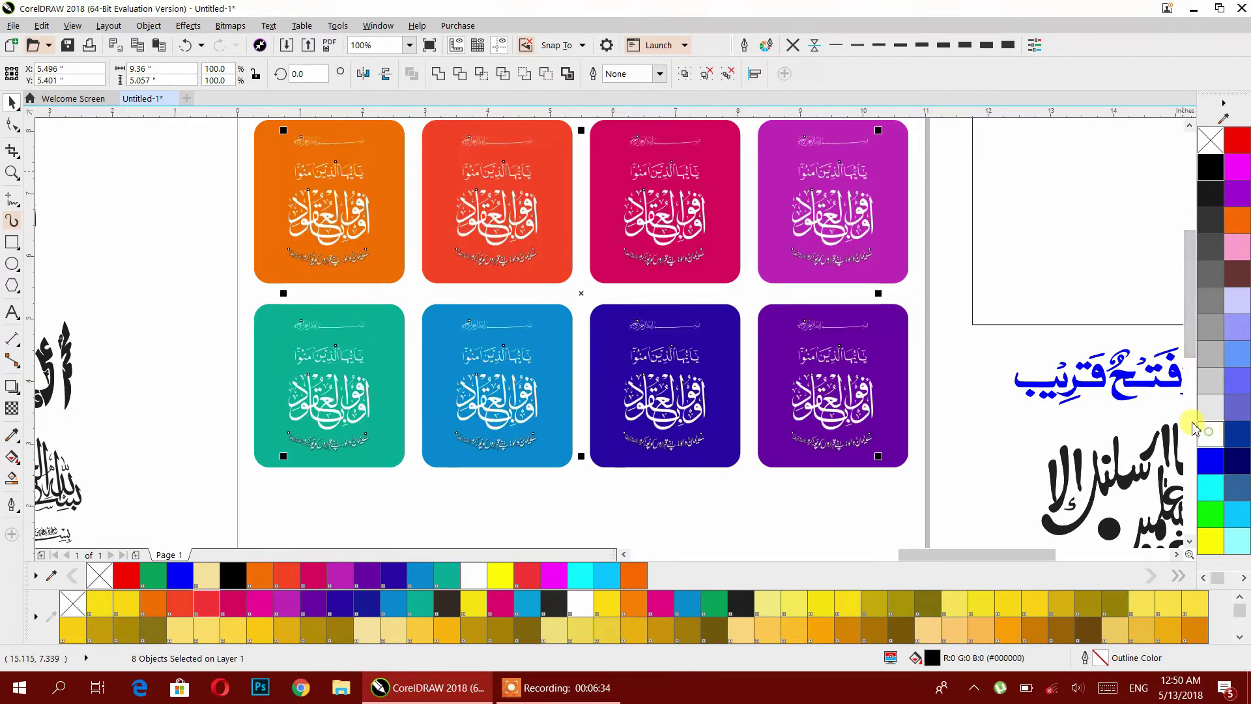
pyautogui.click(949, 291)
# Step: Place the blue calligraphy line on the page below the cards, enlarged to about 10.2 inches wide
pyautogui.scroll(-2, 949, 293)
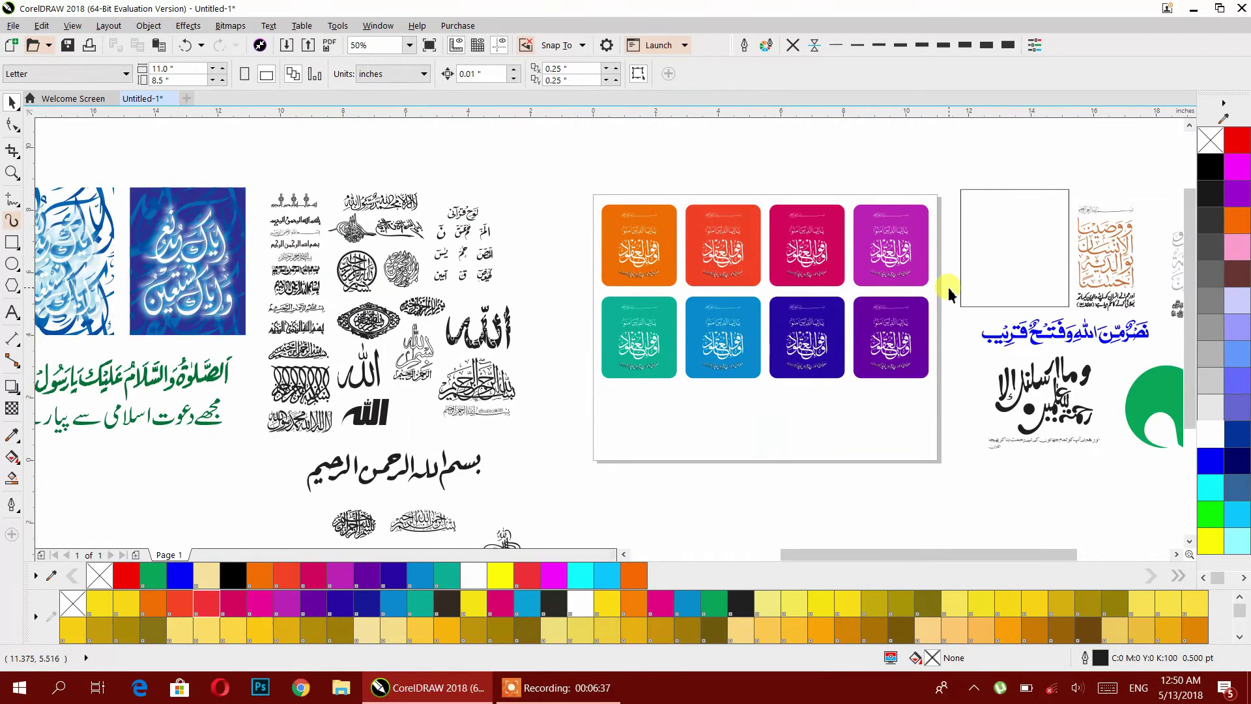
pyautogui.scroll(-1, 949, 293)
pyautogui.moveTo(952, 293); pyautogui.dragTo(865, 277)
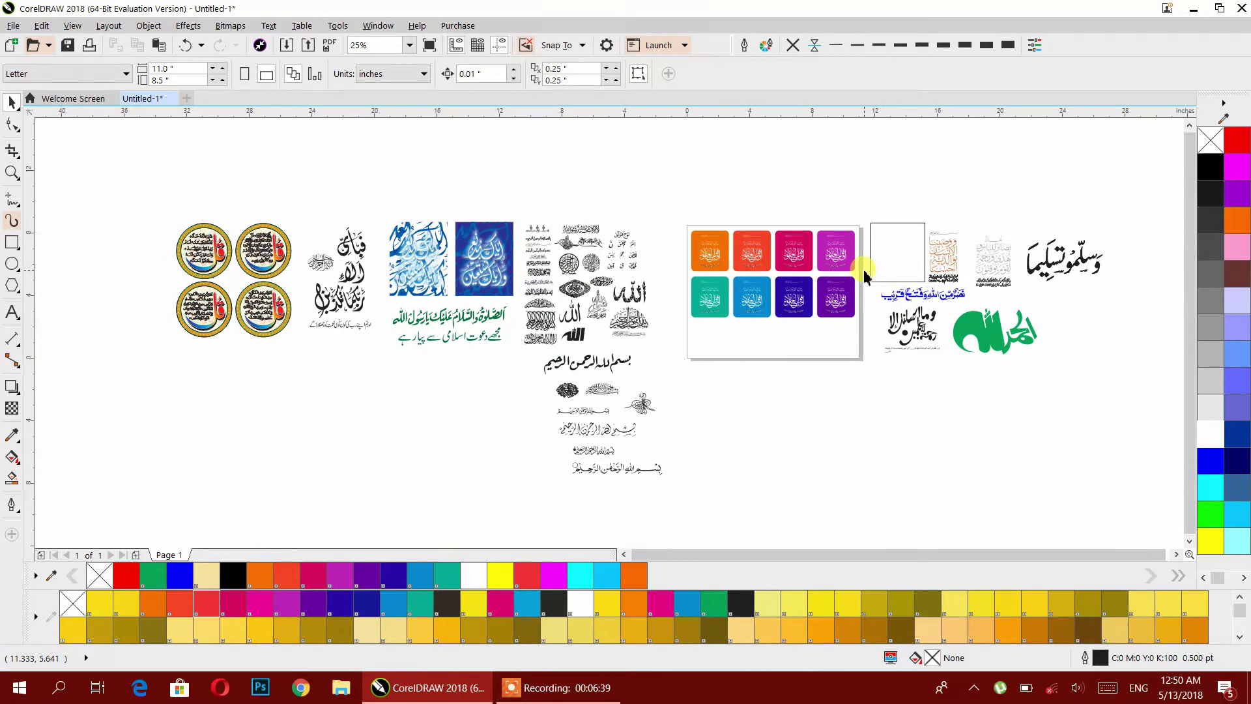
pyautogui.click(617, 431)
pyautogui.click(896, 428)
pyautogui.moveTo(911, 303); pyautogui.dragTo(857, 399)
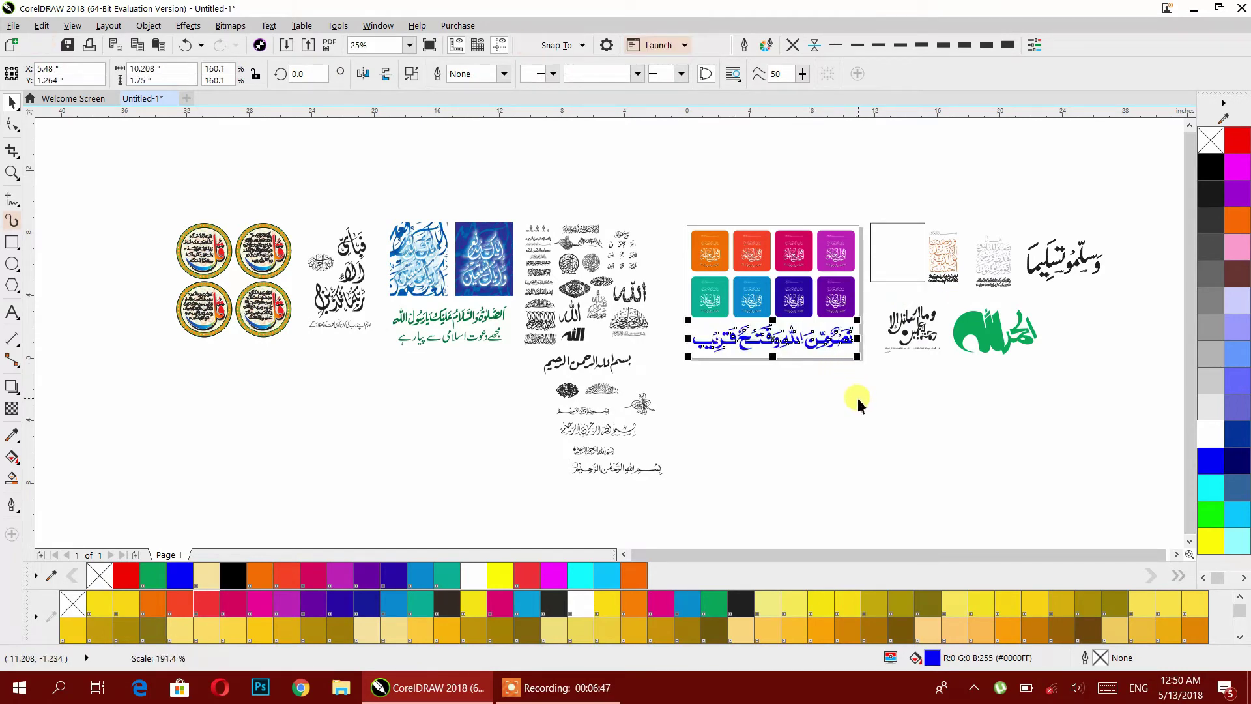
pyautogui.click(857, 399)
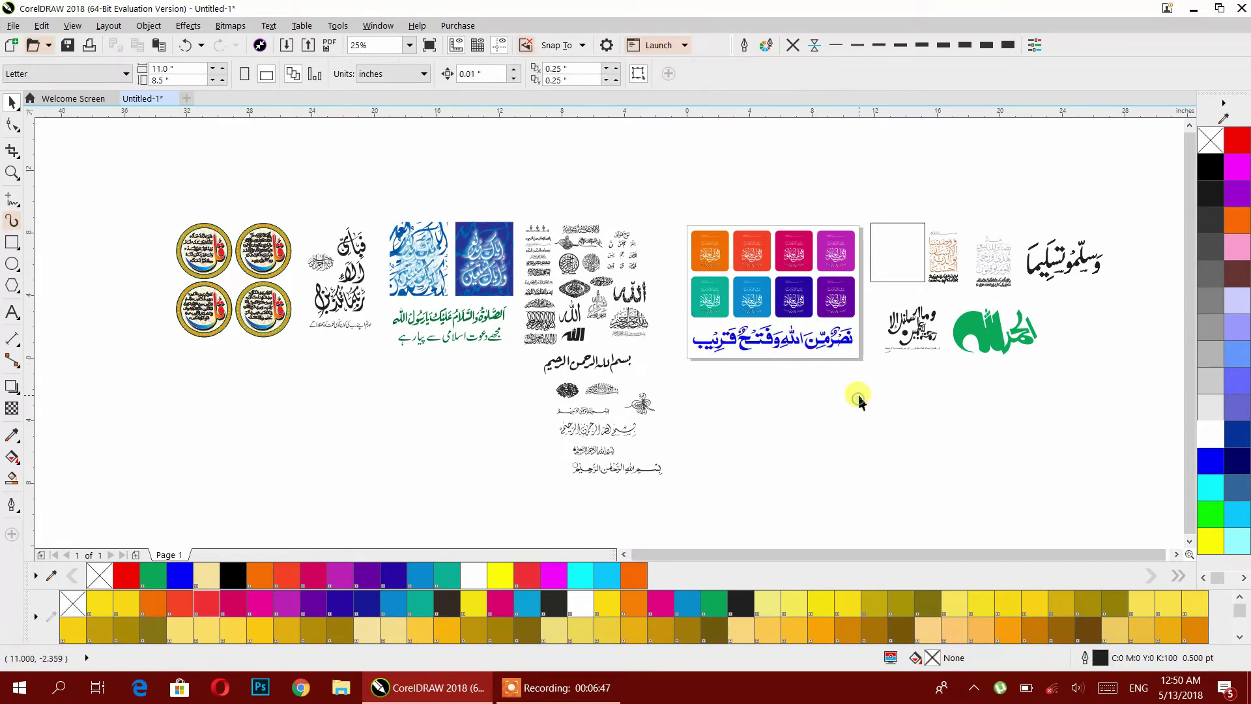
# Step: Ungroup the imported Bismillah designs and place the long arched one above the page, enlarged to about 10.5 inches wide
pyautogui.click(627, 473)
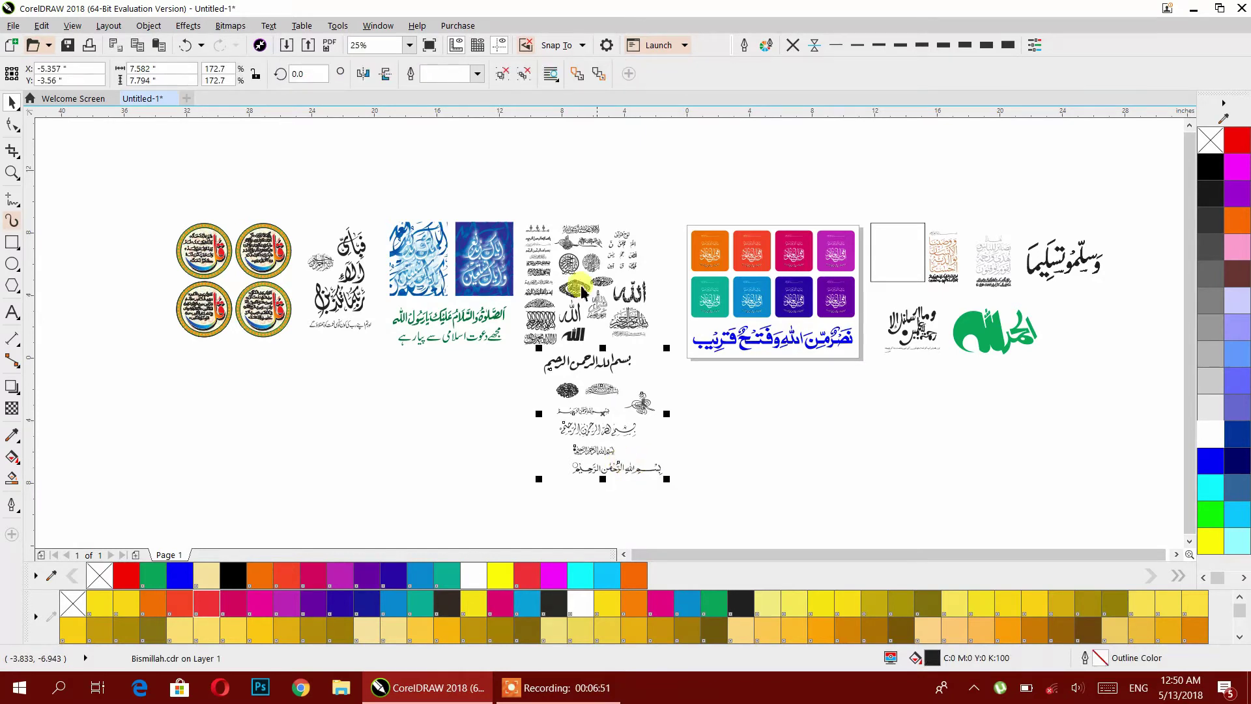
pyautogui.click(734, 396)
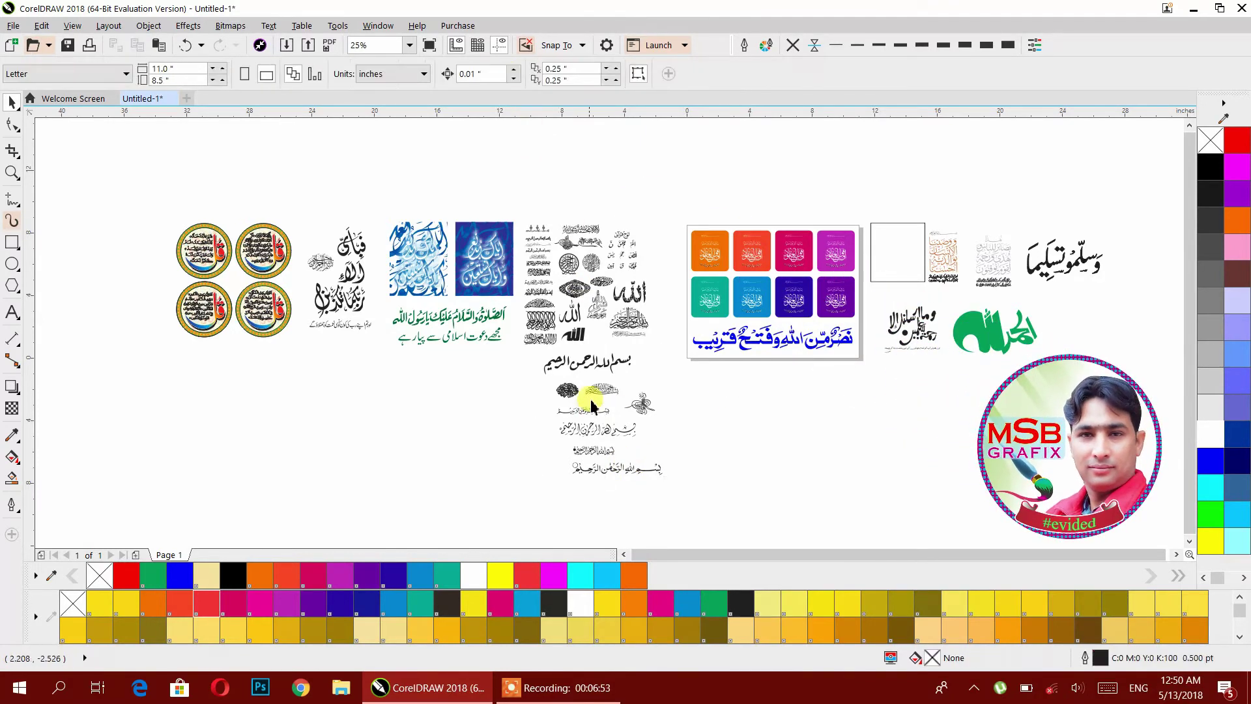
pyautogui.moveTo(598, 391); pyautogui.dragTo(947, 159)
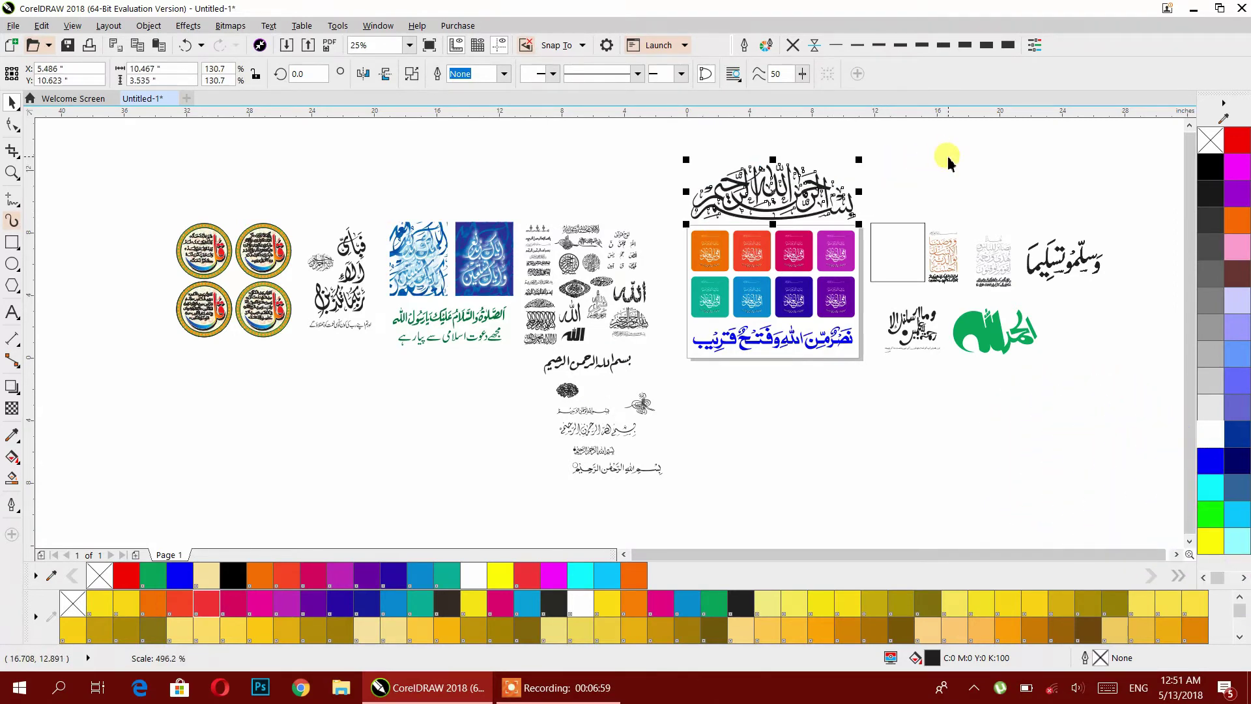
pyautogui.click(550, 514)
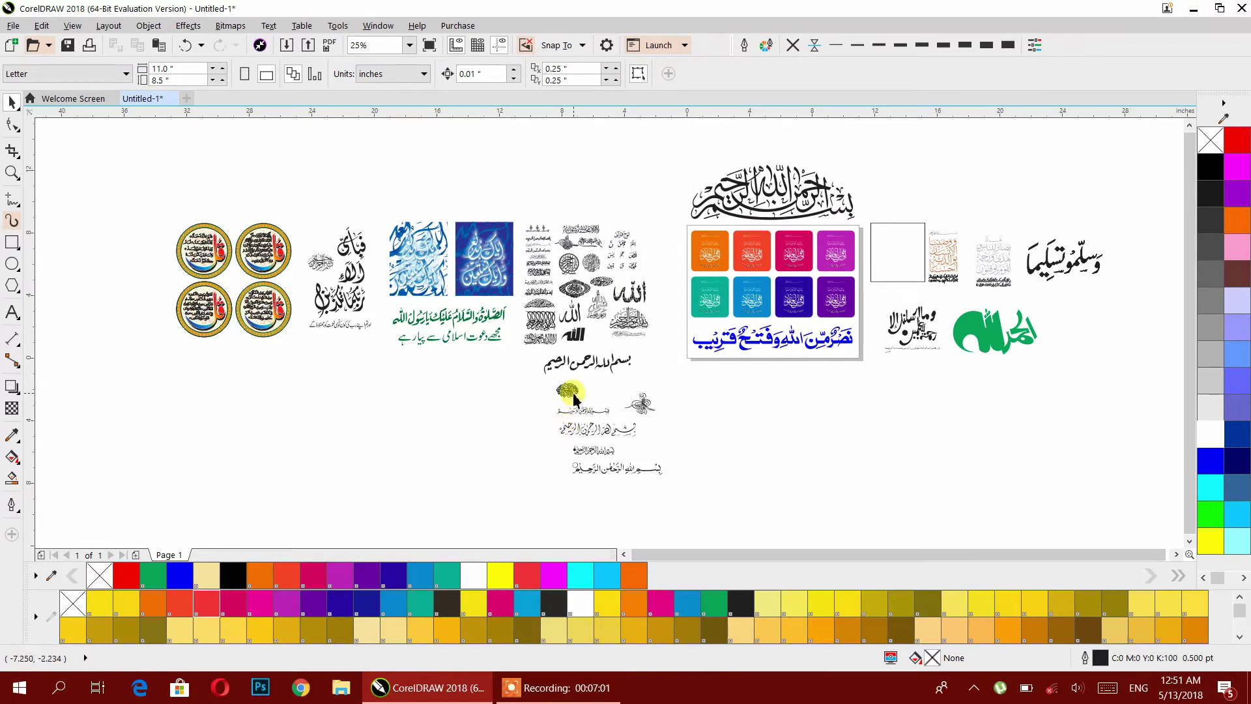
# Step: Enlarge the looping tughra-style Bismillah to about 4.7 inches wide and centre it on the empty rectangle beside the page
pyautogui.click(637, 405)
pyautogui.moveTo(652, 414); pyautogui.dragTo(903, 424)
pyautogui.keyDown('shift'); pyautogui.click(879, 272); pyautogui.keyUp('shift')
pyautogui.press('e')
pyautogui.press('c')
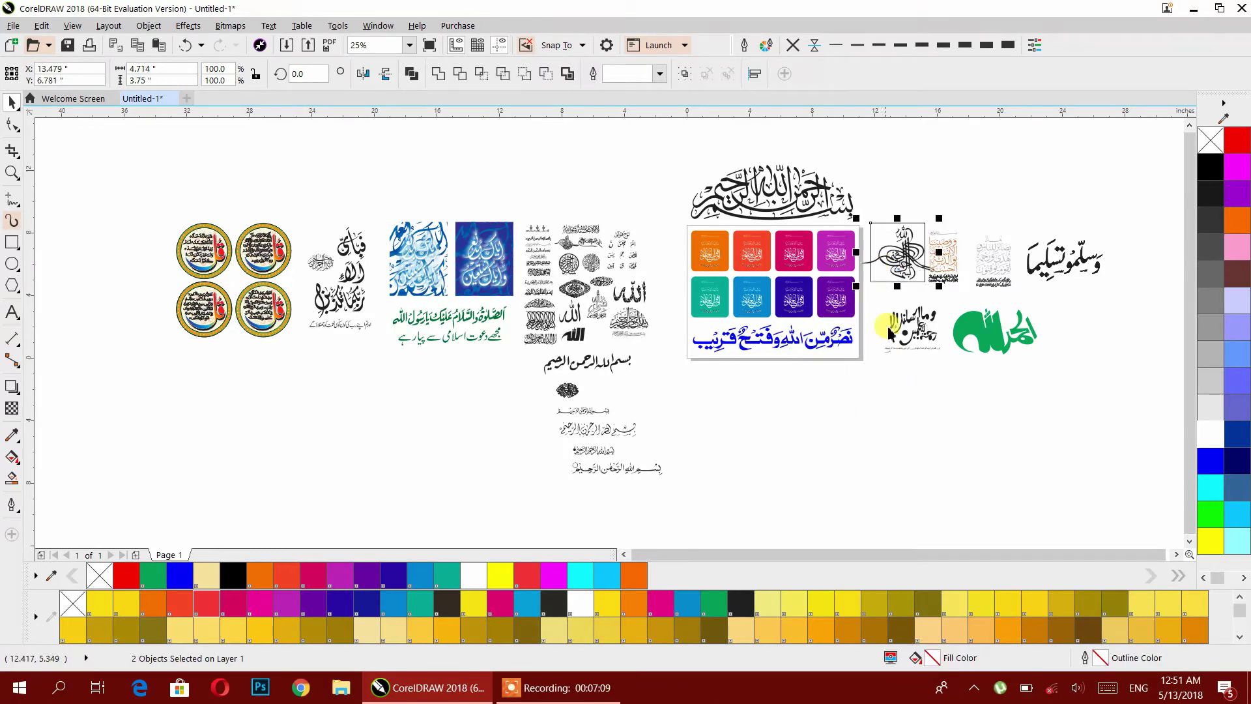
pyautogui.press('Escape')
# Step: Shrink the tughra-style Bismillah to about 3.35 inches wide so it fits inside the rectangle
pyautogui.scroll(3, 890, 268)
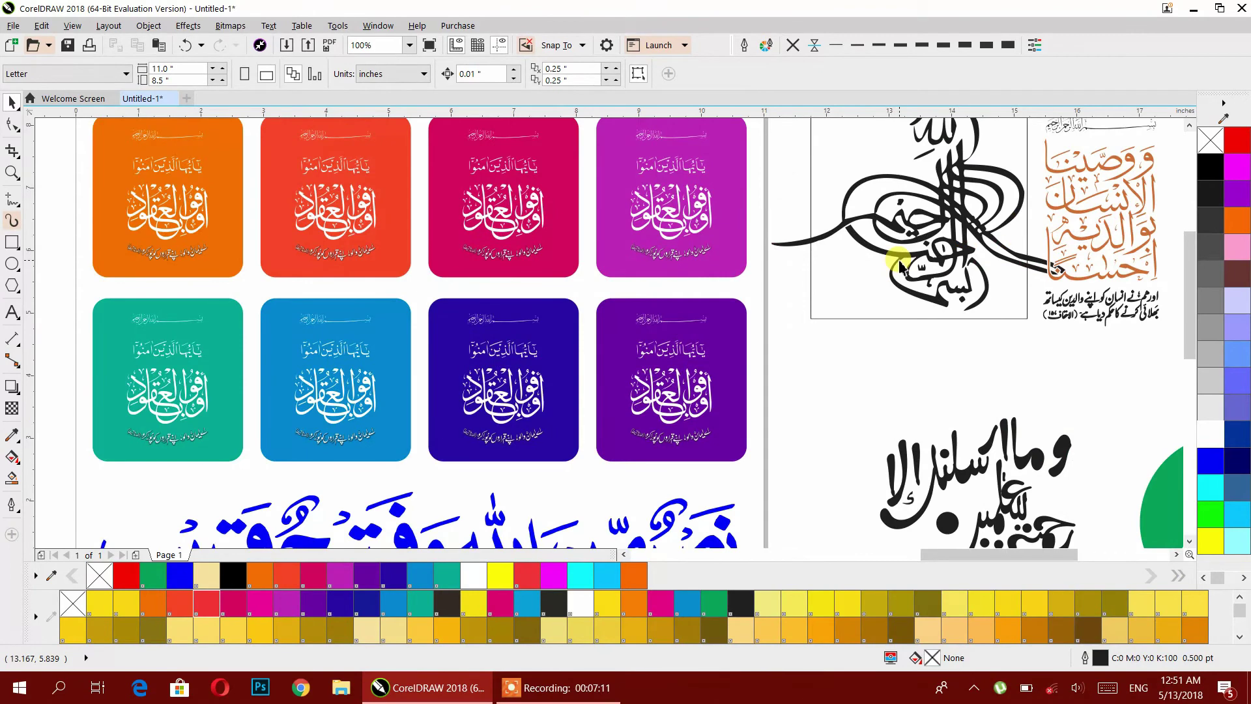
pyautogui.click(899, 261)
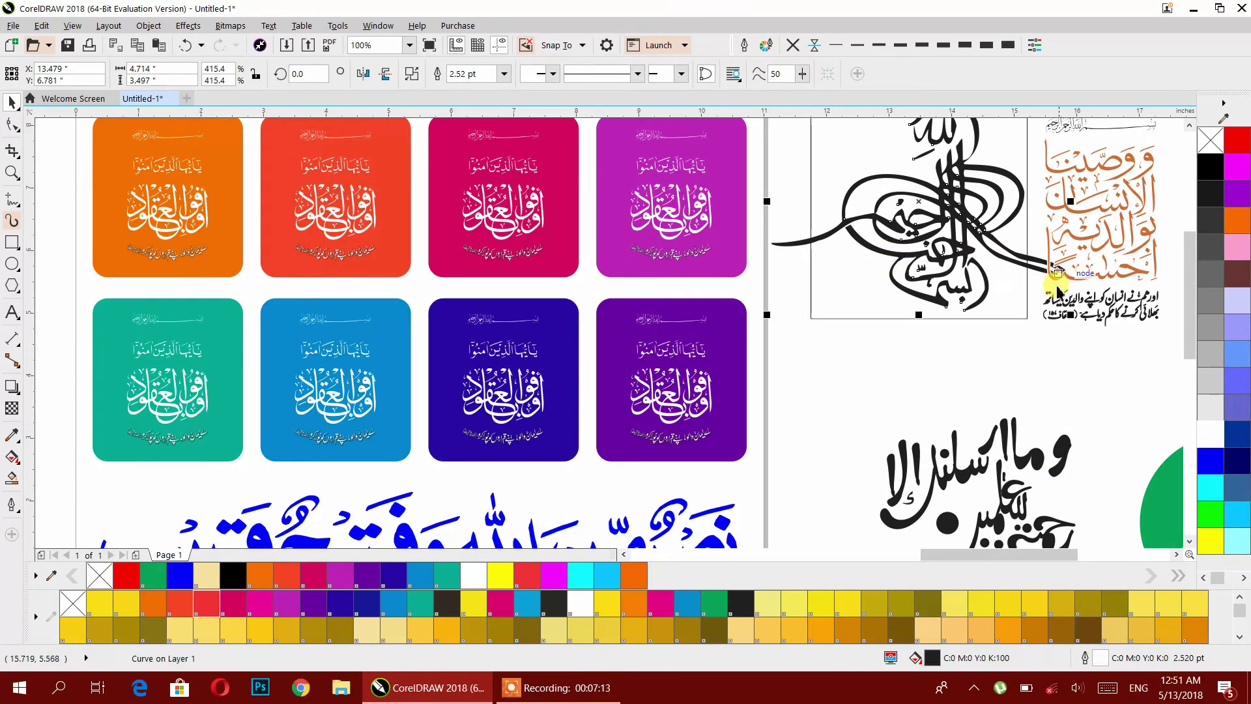
pyautogui.moveTo(768, 315); pyautogui.dragTo(813, 311)
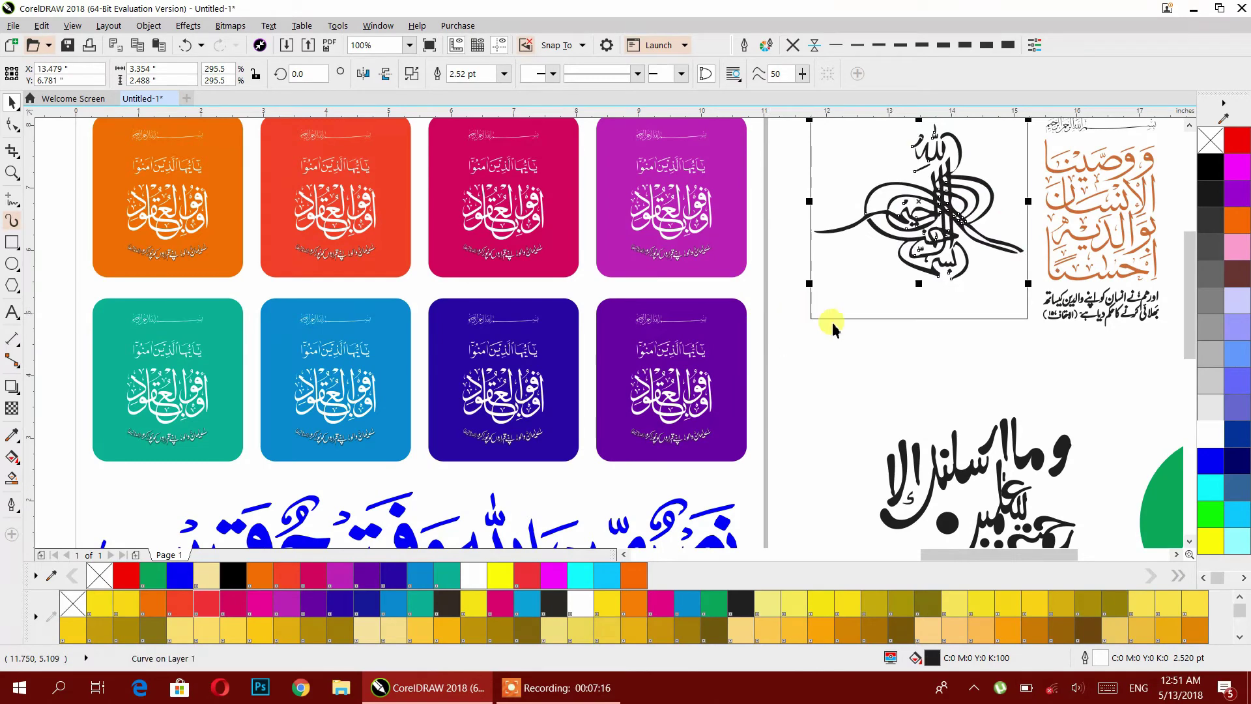
pyautogui.click(852, 351)
# Step: Fill the rectangle around the tughra with light grey #E6E6E6, remove its outline and send it behind the calligraphy
pyautogui.scroll(-2, 856, 355)
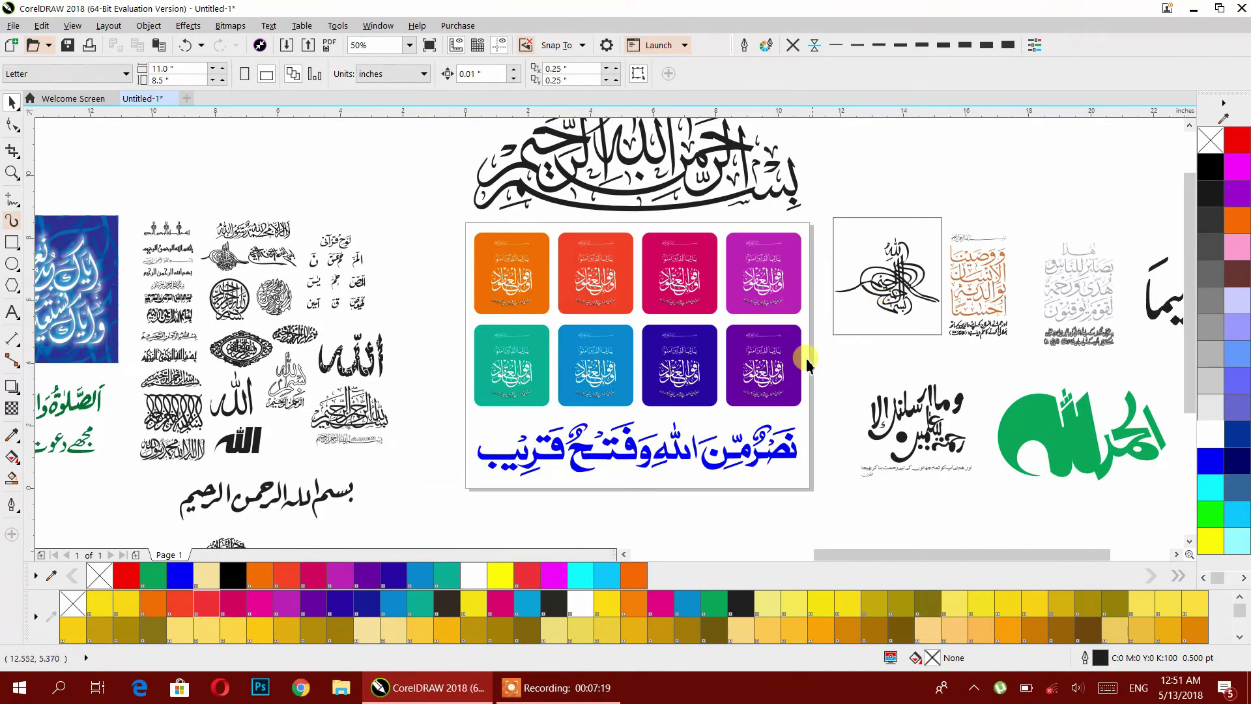
pyautogui.click(834, 316)
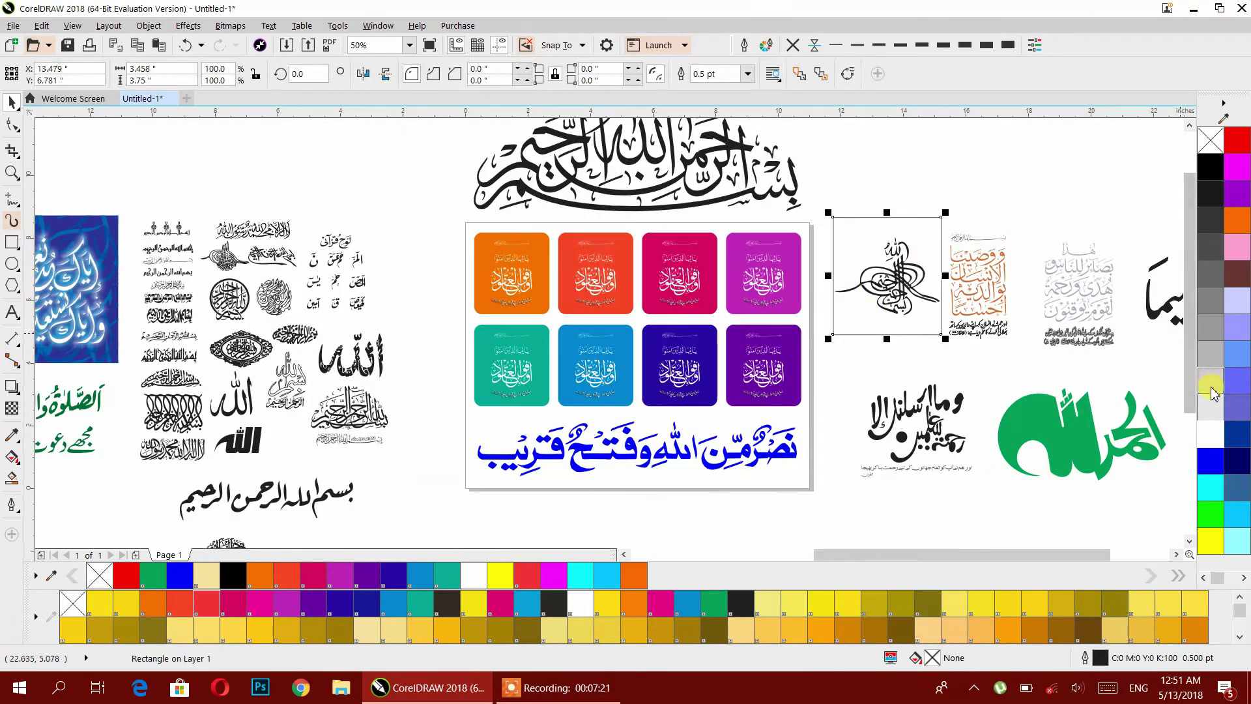
pyautogui.click(1210, 409)
pyautogui.click(792, 45)
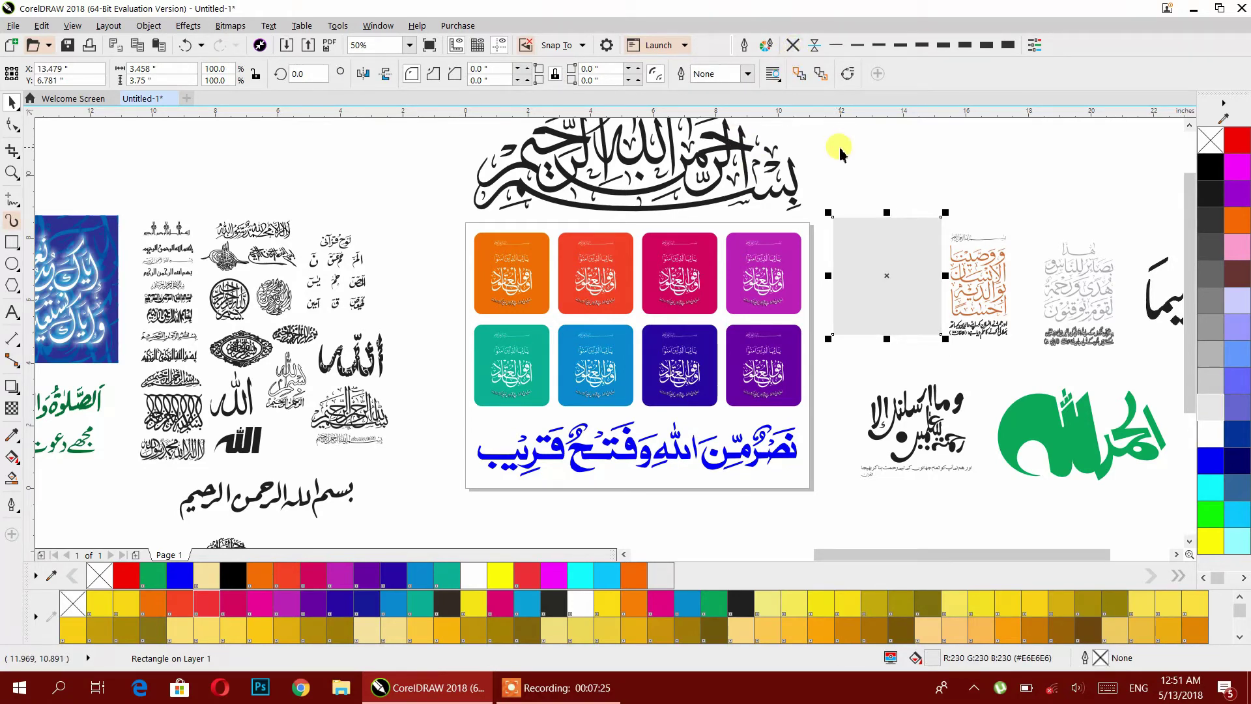
pyautogui.hotkey('shift', 'pagedown')
pyautogui.click(961, 150)
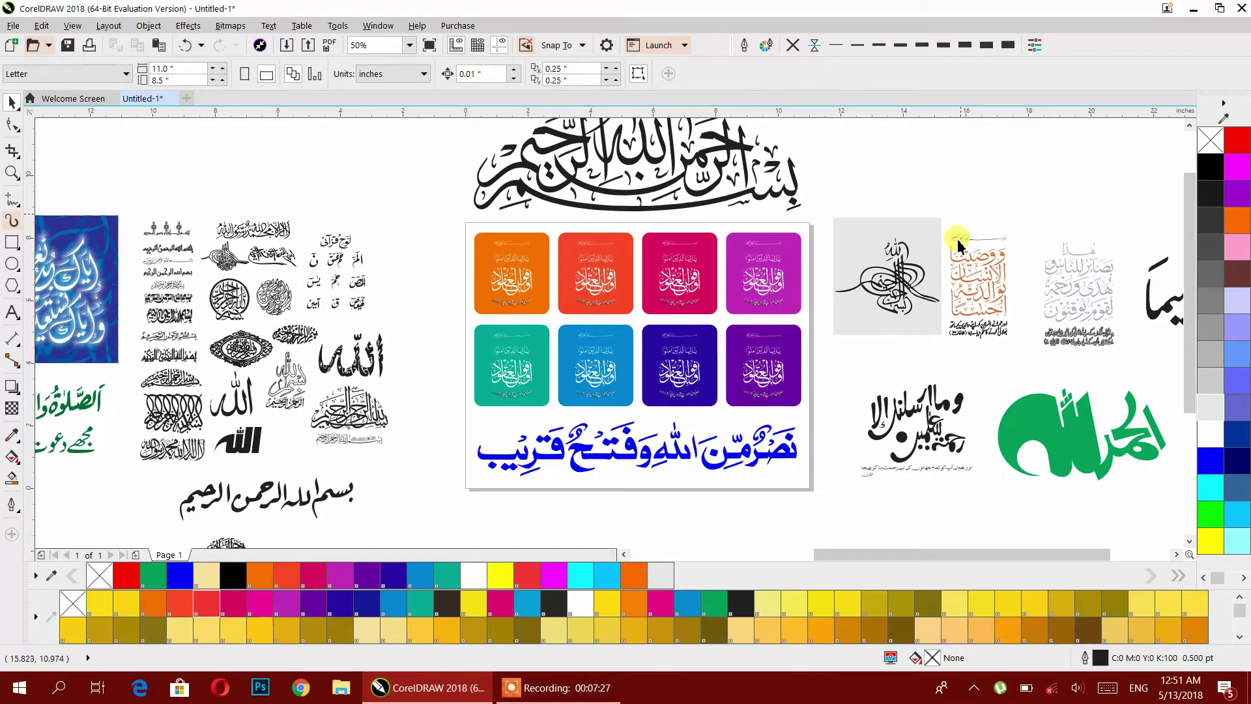
# Step: Move the remaining small Bismillah designs from below the black calligraphy collection to the open area on the page's other side
pyautogui.scroll(-2, 884, 317)
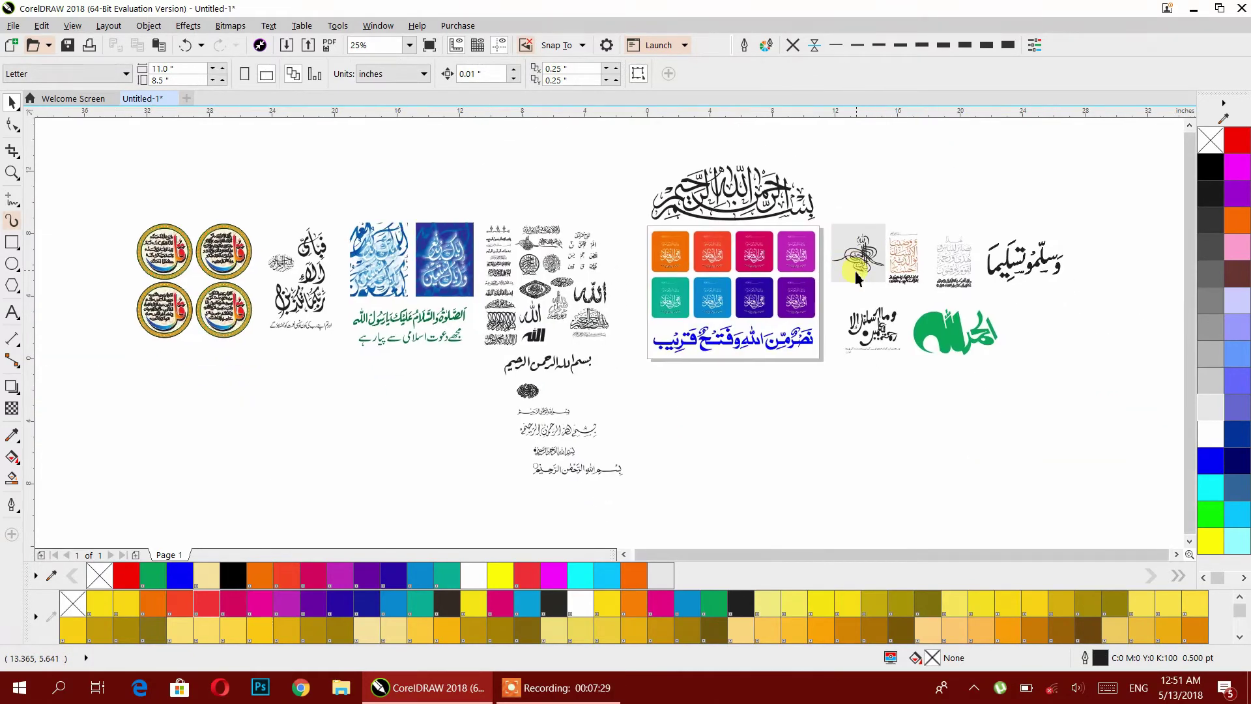
pyautogui.moveTo(512, 425); pyautogui.dragTo(1021, 314)
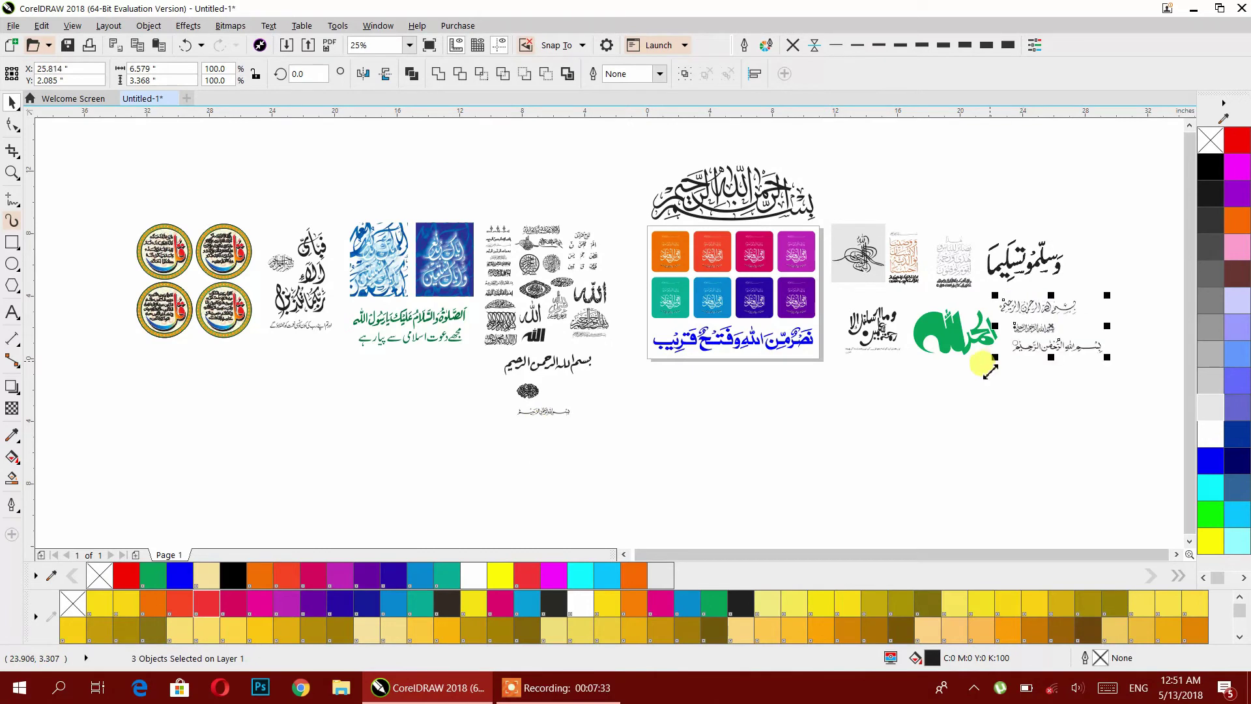
pyautogui.click(609, 440)
pyautogui.moveTo(507, 385); pyautogui.dragTo(856, 313)
pyautogui.click(930, 389)
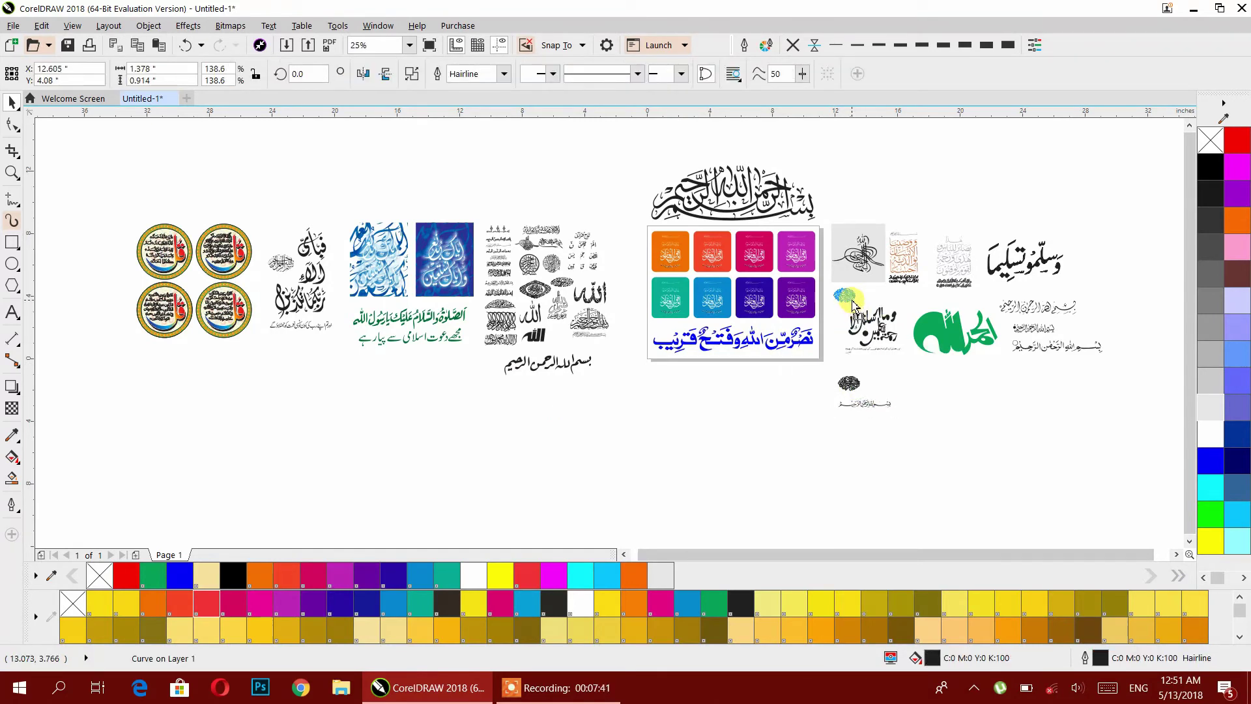
# Step: Place the oval Bismillah beneath the grey square, enlarged to about 2.4 inches wide
pyautogui.moveTo(860, 307); pyautogui.dragTo(873, 316)
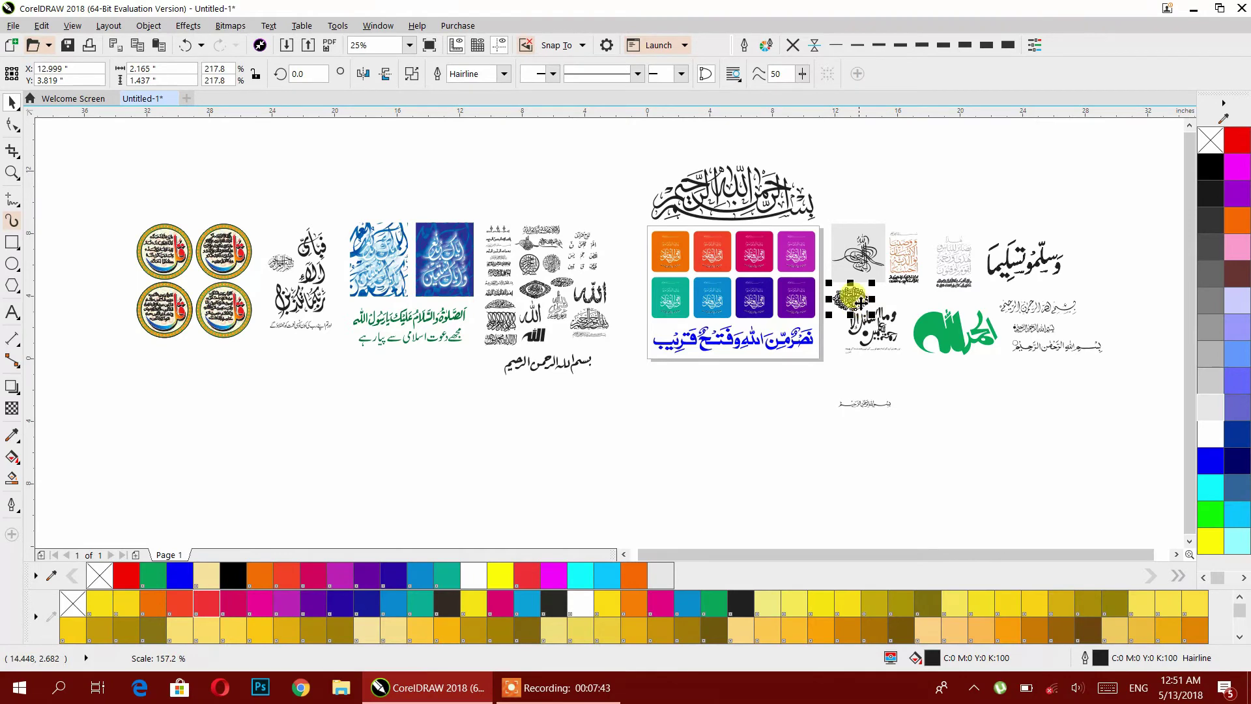
pyautogui.scroll(2, 859, 299)
pyautogui.moveTo(752, 246); pyautogui.dragTo(733, 233)
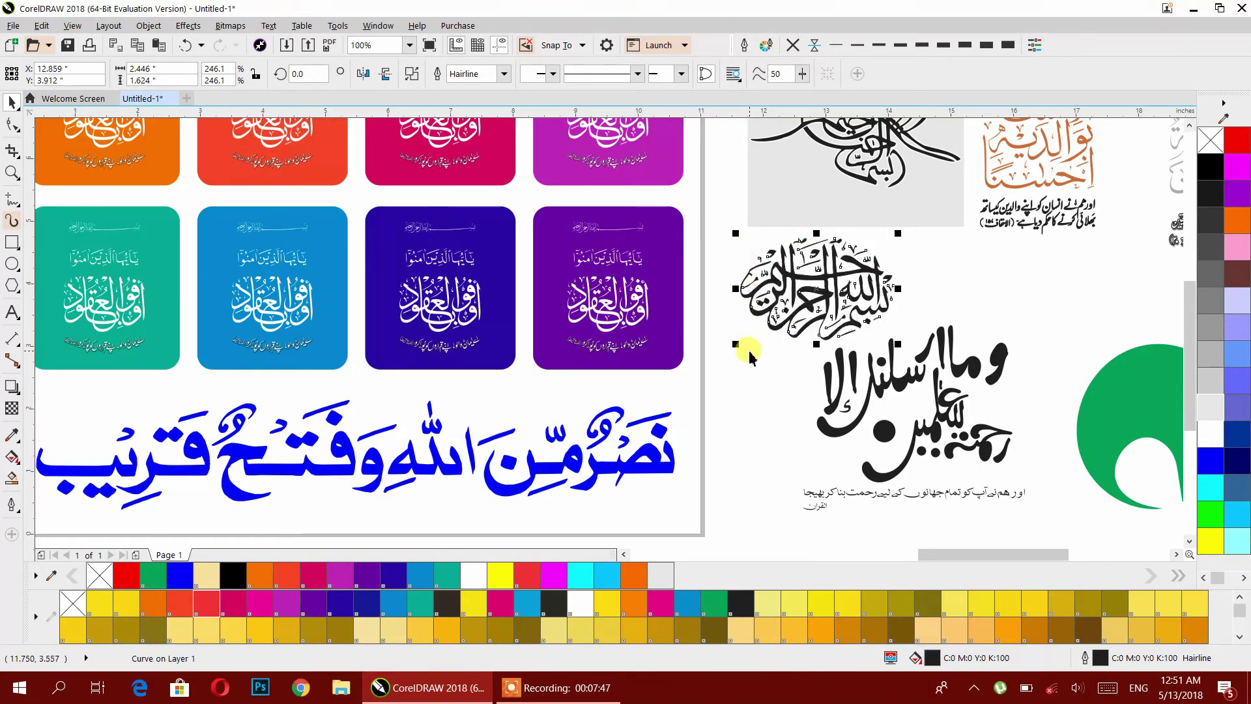
pyautogui.click(749, 355)
# Step: Place the thin Bismillah line above the green calligraphy, enlarged to about 5.8 inches wide and filled with dark reddish brown
pyautogui.scroll(-1, 748, 350)
pyautogui.moveTo(866, 524); pyautogui.dragTo(970, 362)
pyautogui.moveTo(968, 367); pyautogui.dragTo(973, 357)
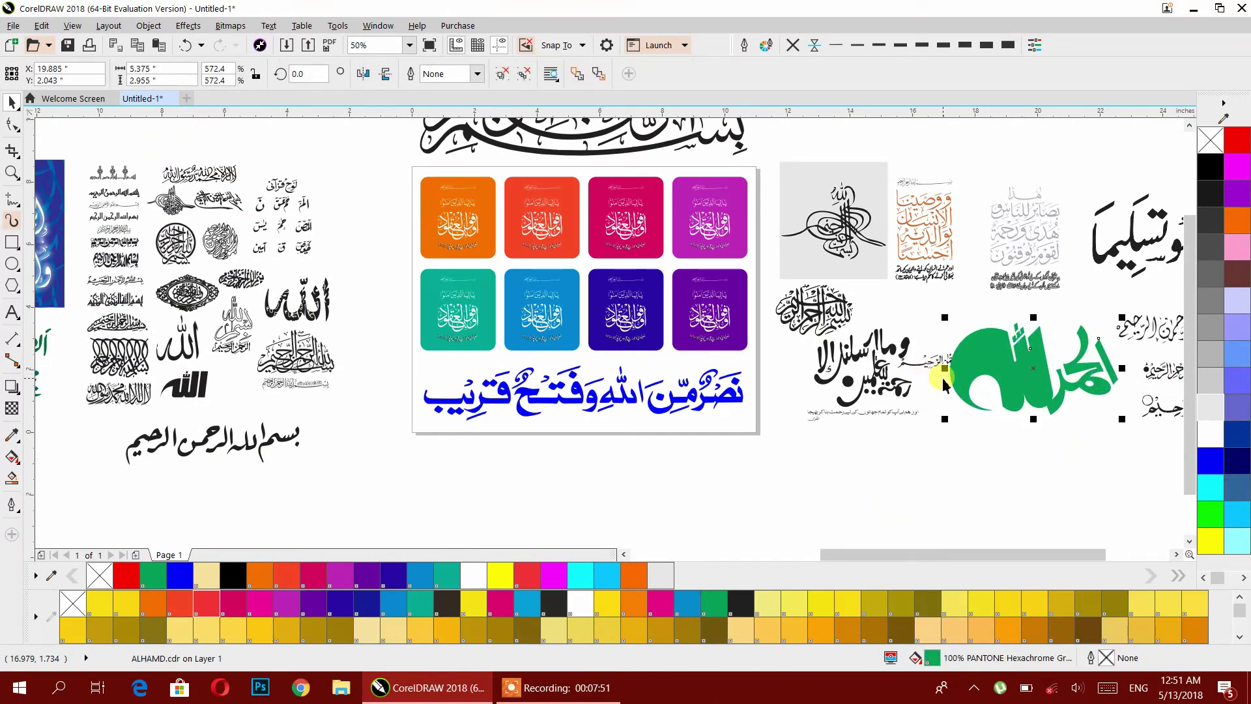
pyautogui.hotkey('ctrl', 'z')
pyautogui.hotkey('ctrl', 'z')
pyautogui.hotkey('ctrl', 'z')
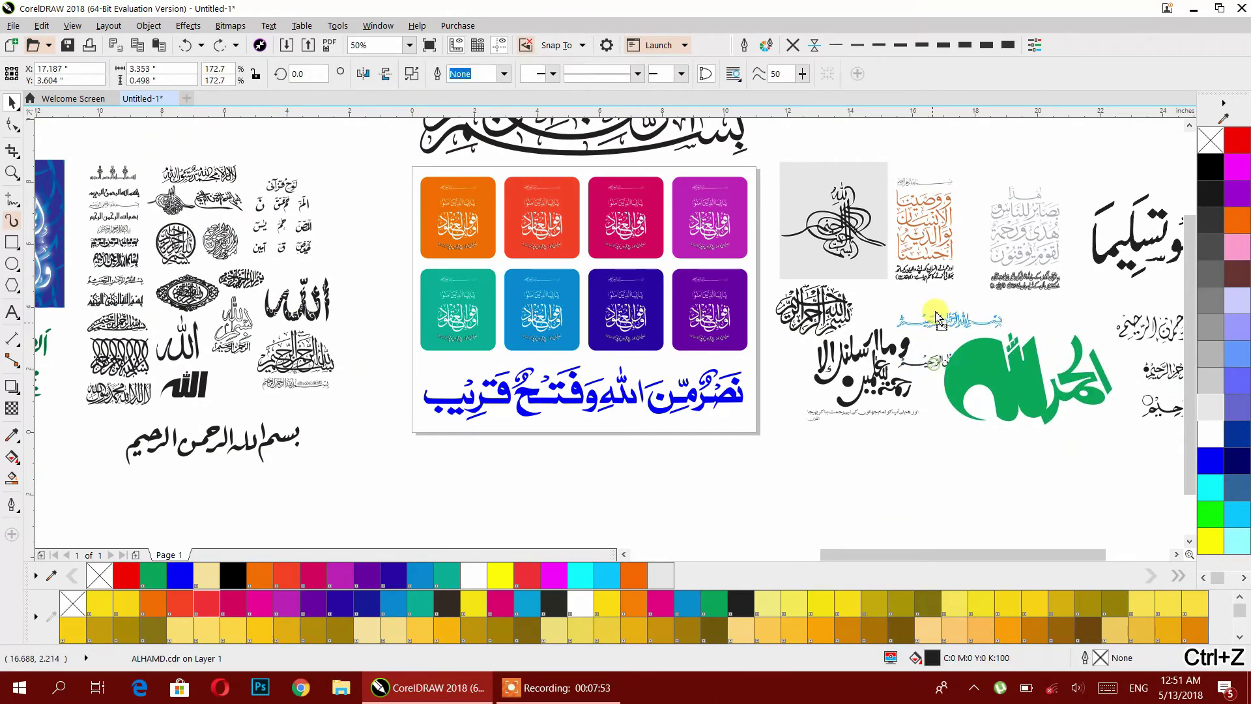
pyautogui.moveTo(1000, 297); pyautogui.dragTo(1084, 293)
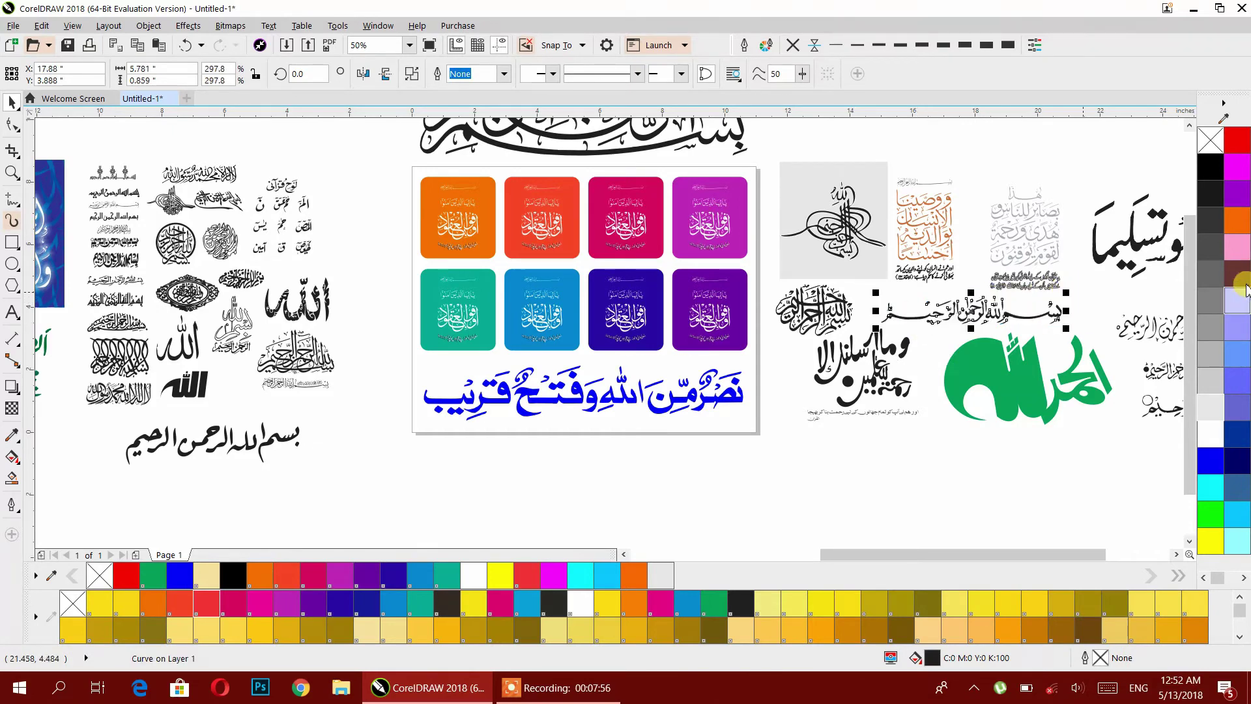
pyautogui.click(993, 464)
# Step: Examine the collection of imported calligraphy designs arranged beside the page
pyautogui.scroll(-1, 825, 424)
pyautogui.moveTo(826, 424); pyautogui.dragTo(908, 428)
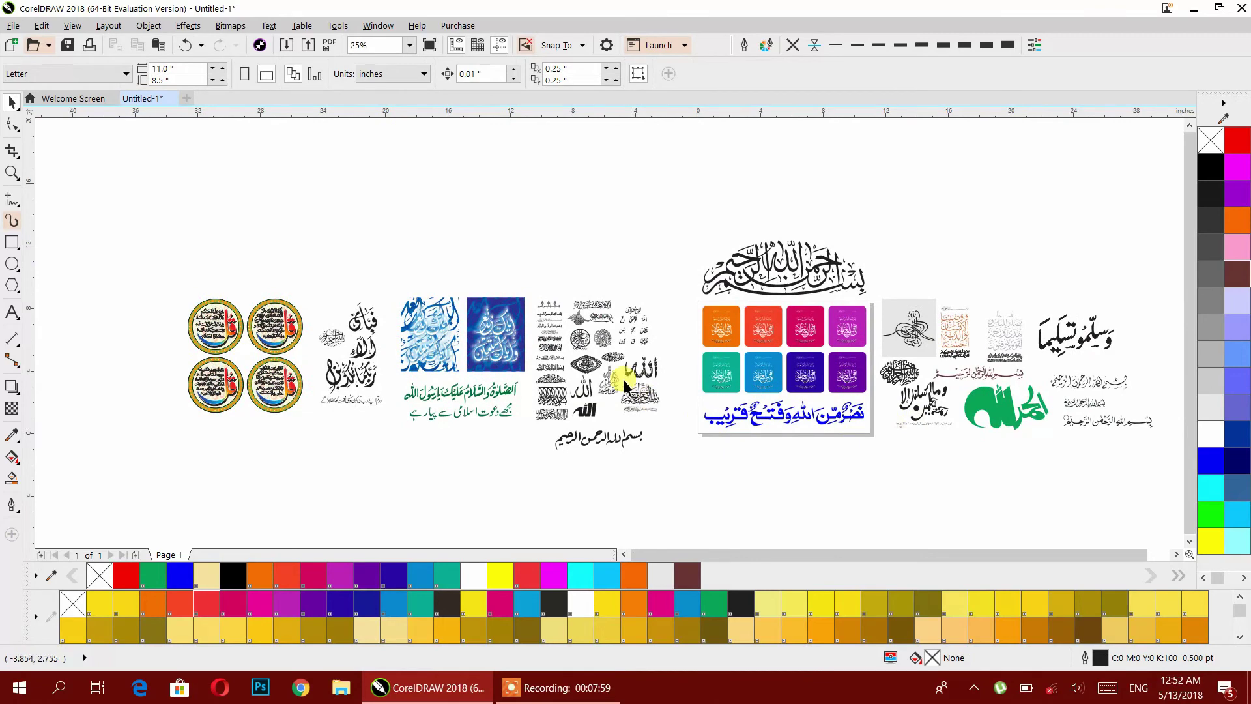
pyautogui.scroll(3, 624, 384)
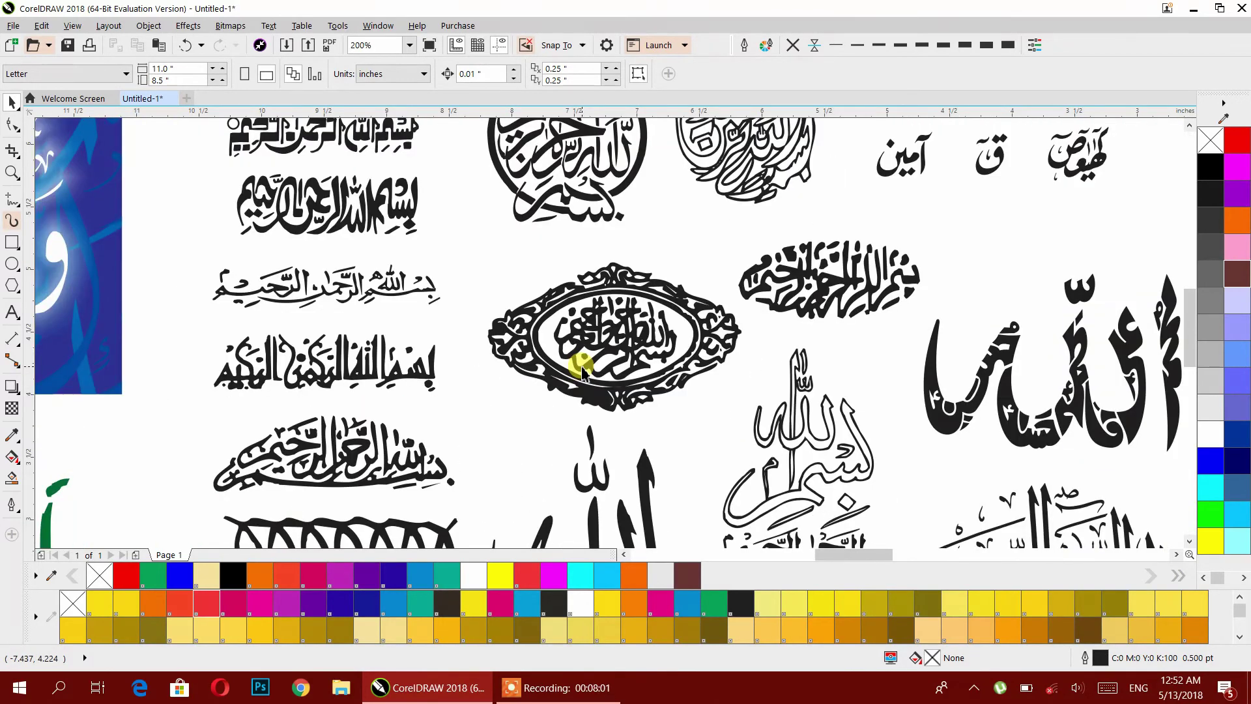
pyautogui.scroll(-1, 578, 362)
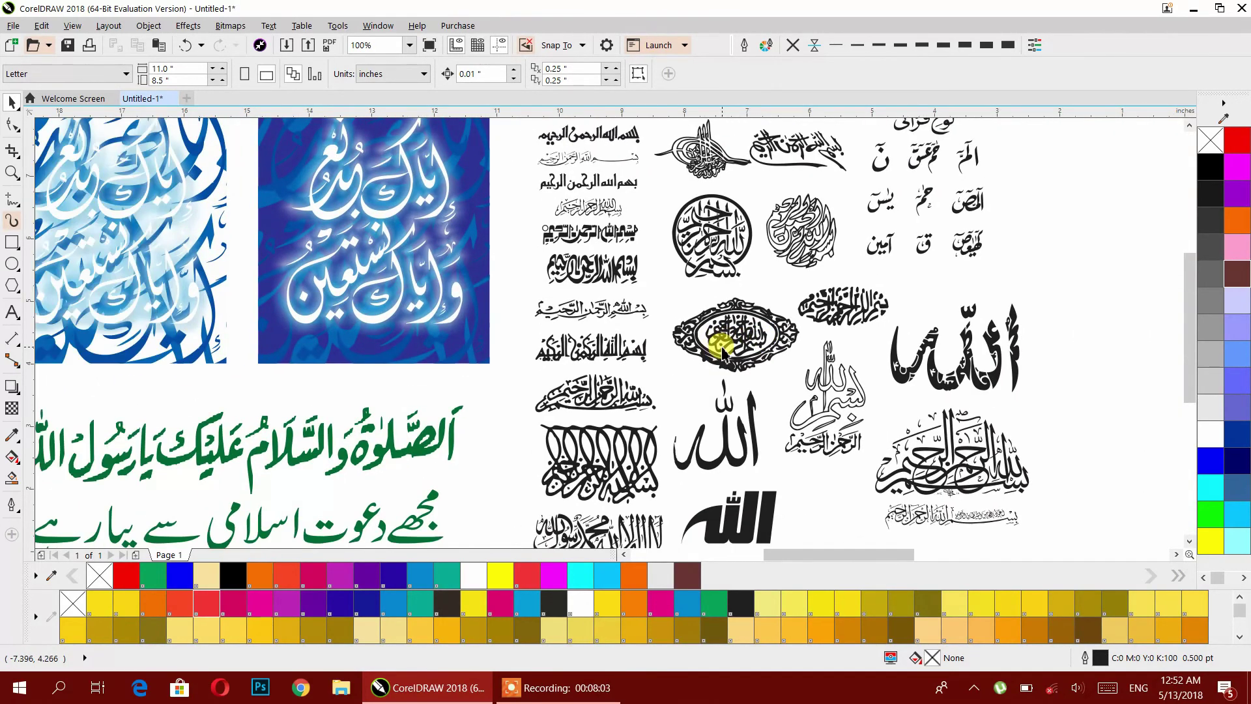
pyautogui.scroll(-1, 722, 352)
pyautogui.moveTo(722, 352); pyautogui.dragTo(615, 334)
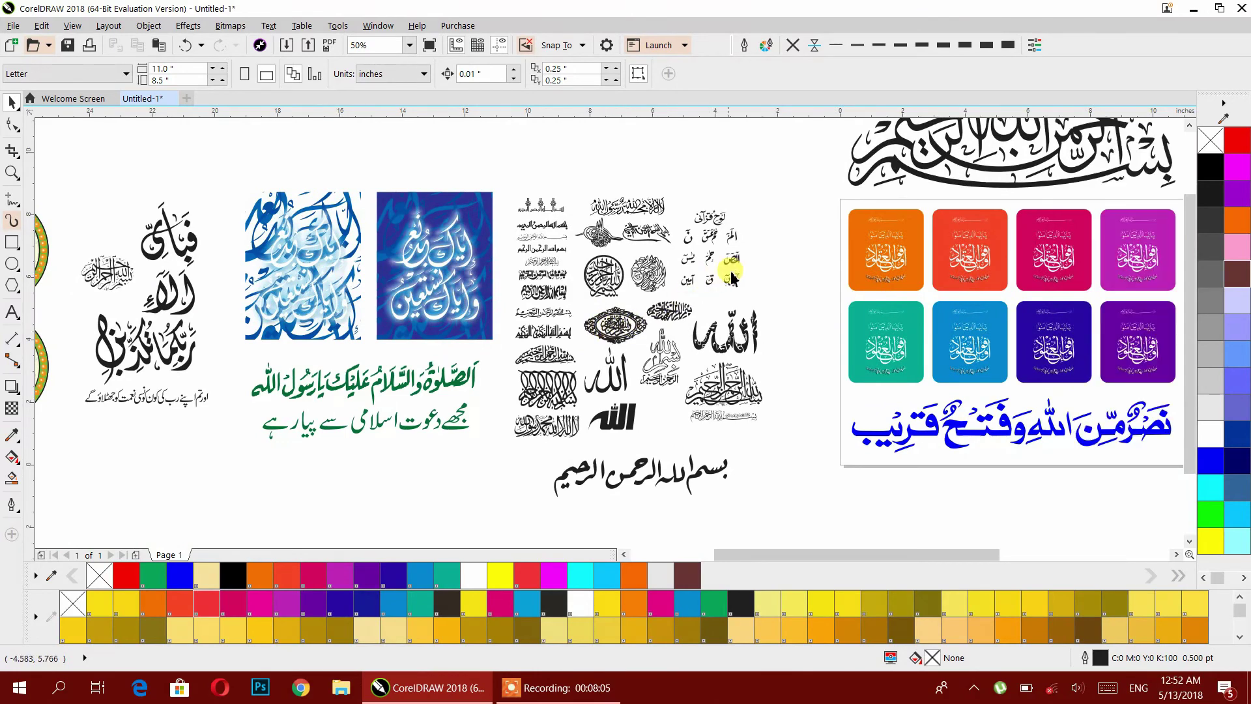
pyautogui.scroll(1, 733, 278)
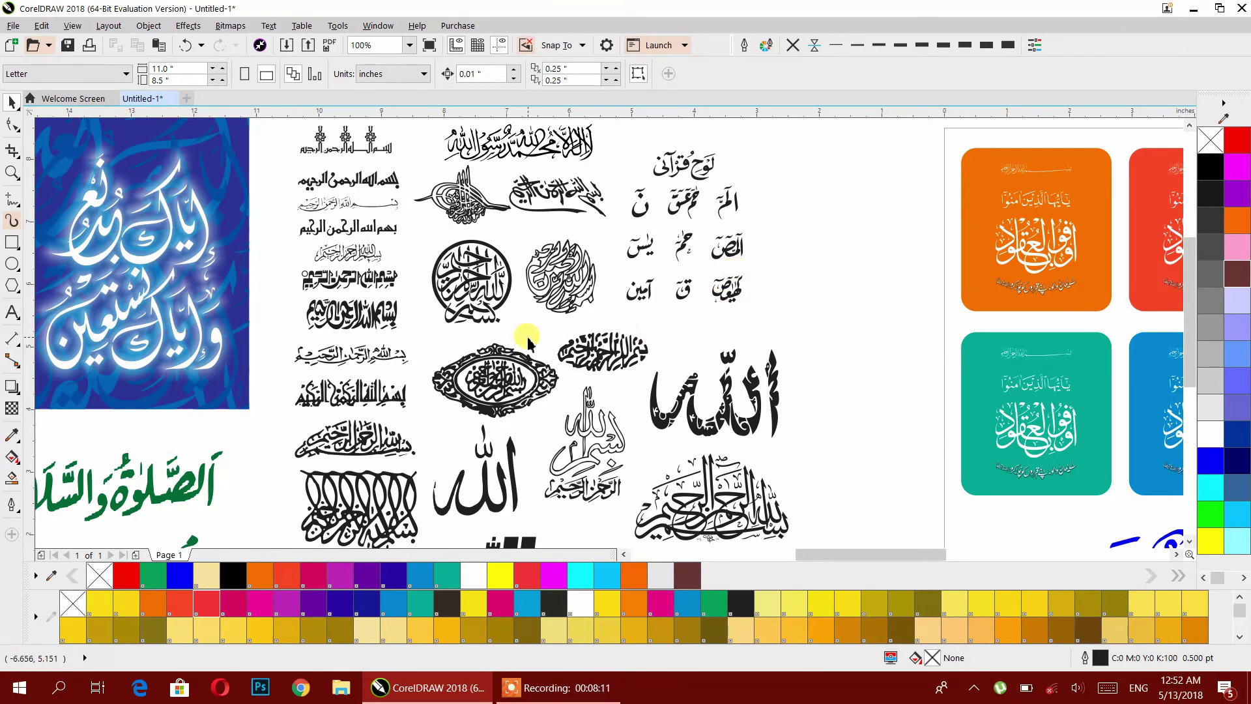
pyautogui.scroll(-1, 529, 342)
pyautogui.moveTo(570, 332); pyautogui.dragTo(995, 302)
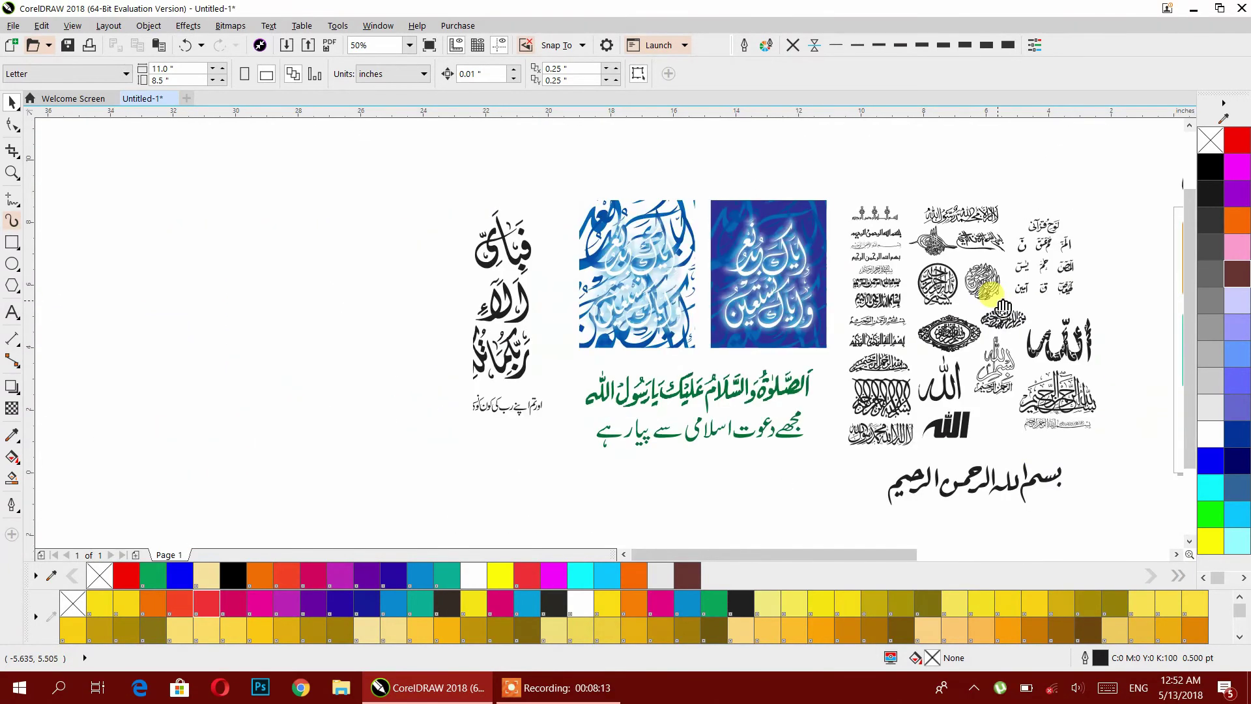
pyautogui.click(766, 280)
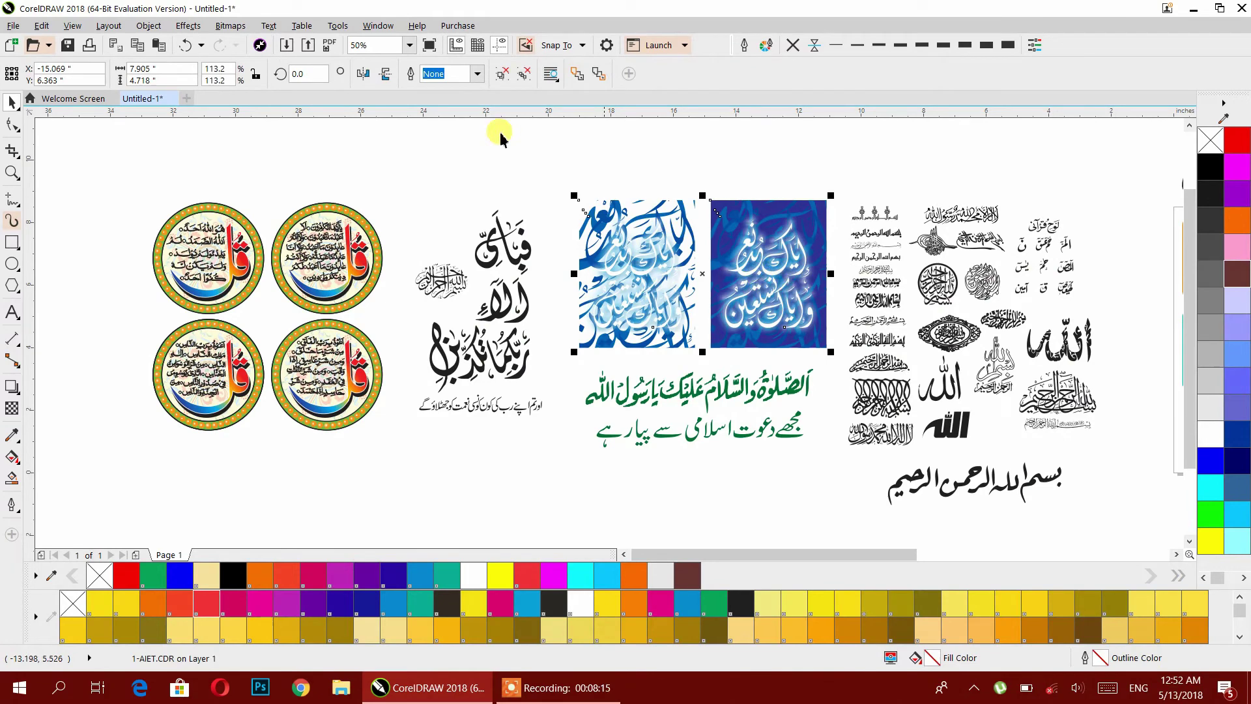
pyautogui.click(587, 134)
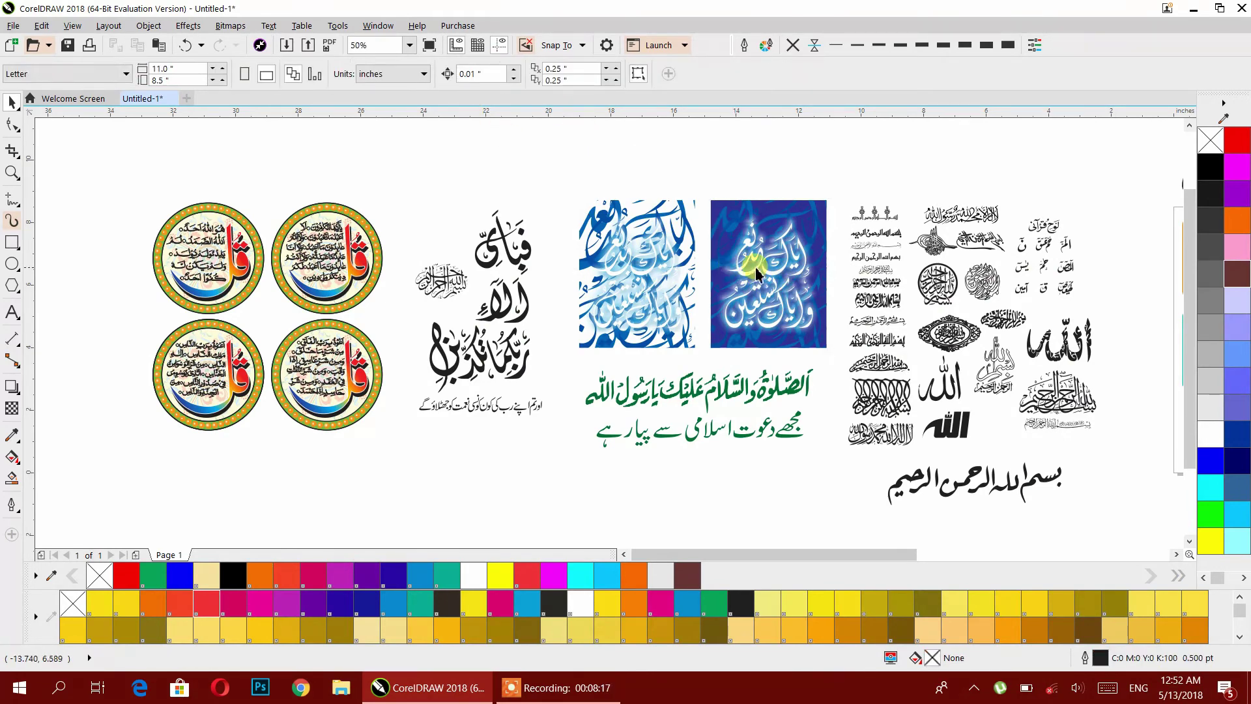
pyautogui.moveTo(614, 198)
pyautogui.mouseDown()
pyautogui.moveTo(443, 144)
pyautogui.moveTo(630, 260)
pyautogui.moveTo(628, 242)
pyautogui.mouseUp()
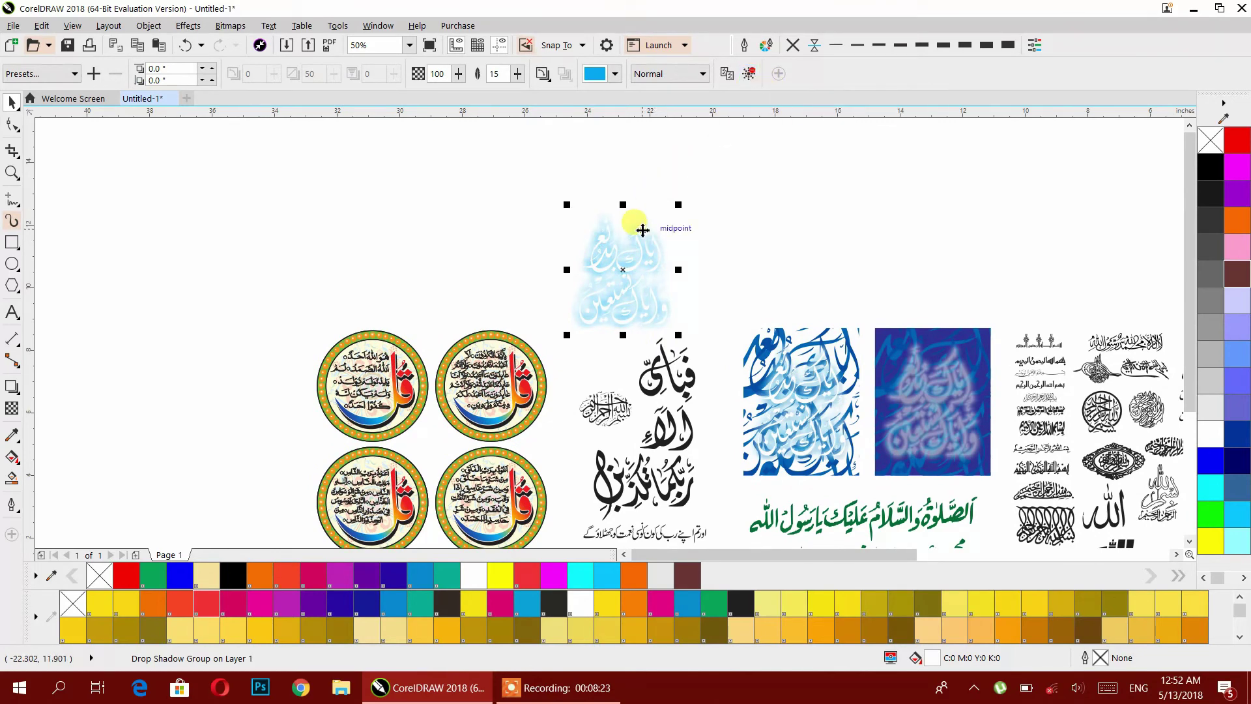
pyautogui.hotkey('ctrl', 'z')
pyautogui.hotkey('ctrl', 'z')
# Step: Place a copy of the dark blue artwork's white lettering, without its glow, on the empty canvas above the designs and fill it black
pyautogui.moveTo(630, 249); pyautogui.dragTo(627, 244)
pyautogui.click(750, 74)
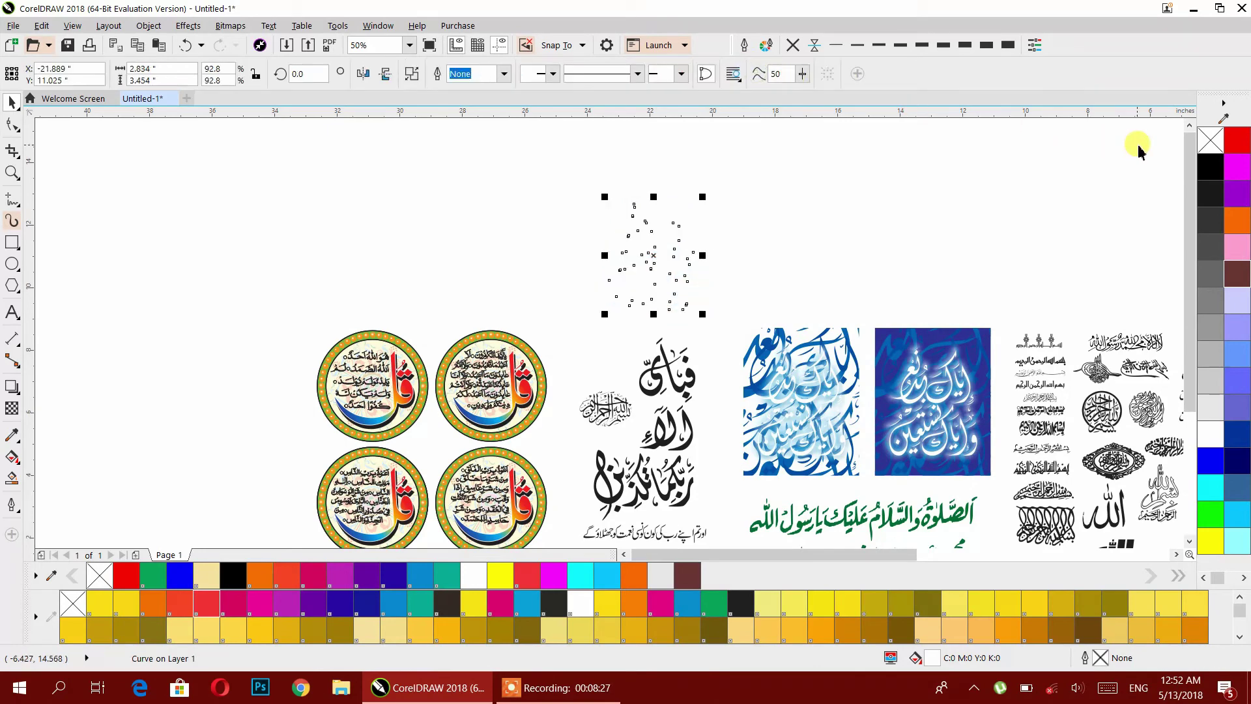
pyautogui.click(1204, 168)
pyautogui.click(724, 187)
# Step: Move the black lettering copy into the gap between the black calligraphy collection and the page's left edge
pyautogui.scroll(-1, 714, 187)
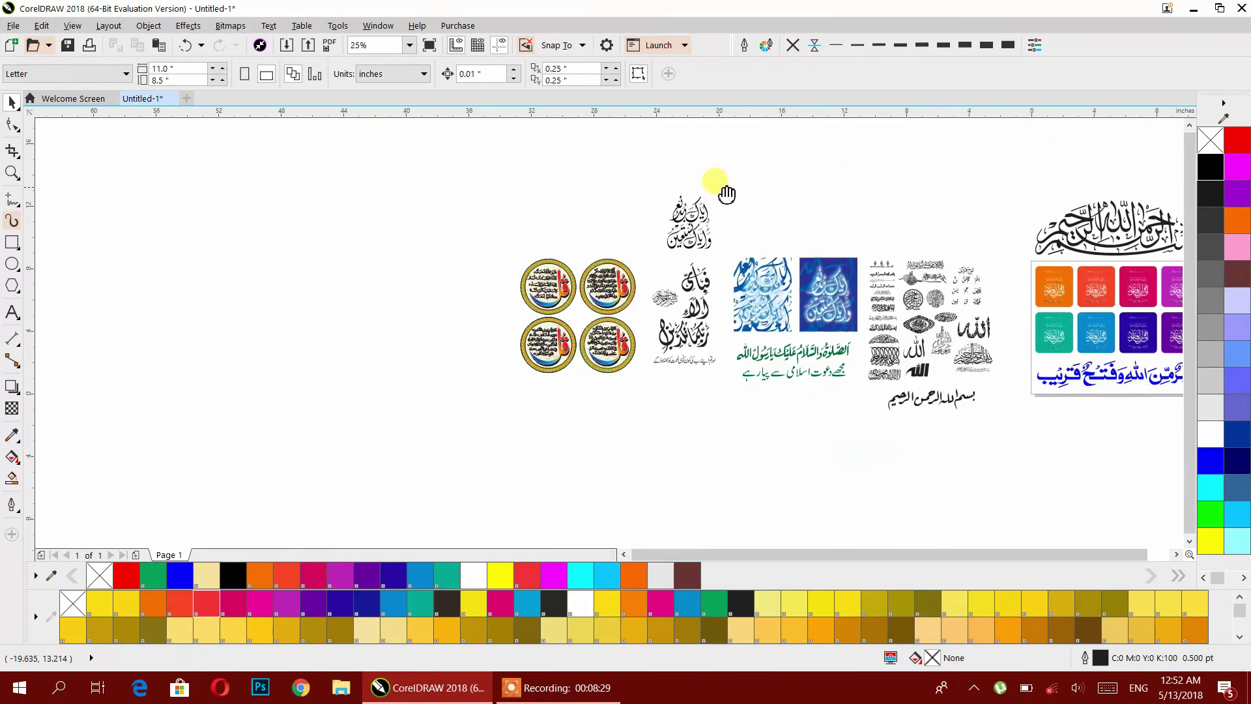
pyautogui.moveTo(463, 212); pyautogui.dragTo(778, 301)
pyautogui.scroll(3, 779, 301)
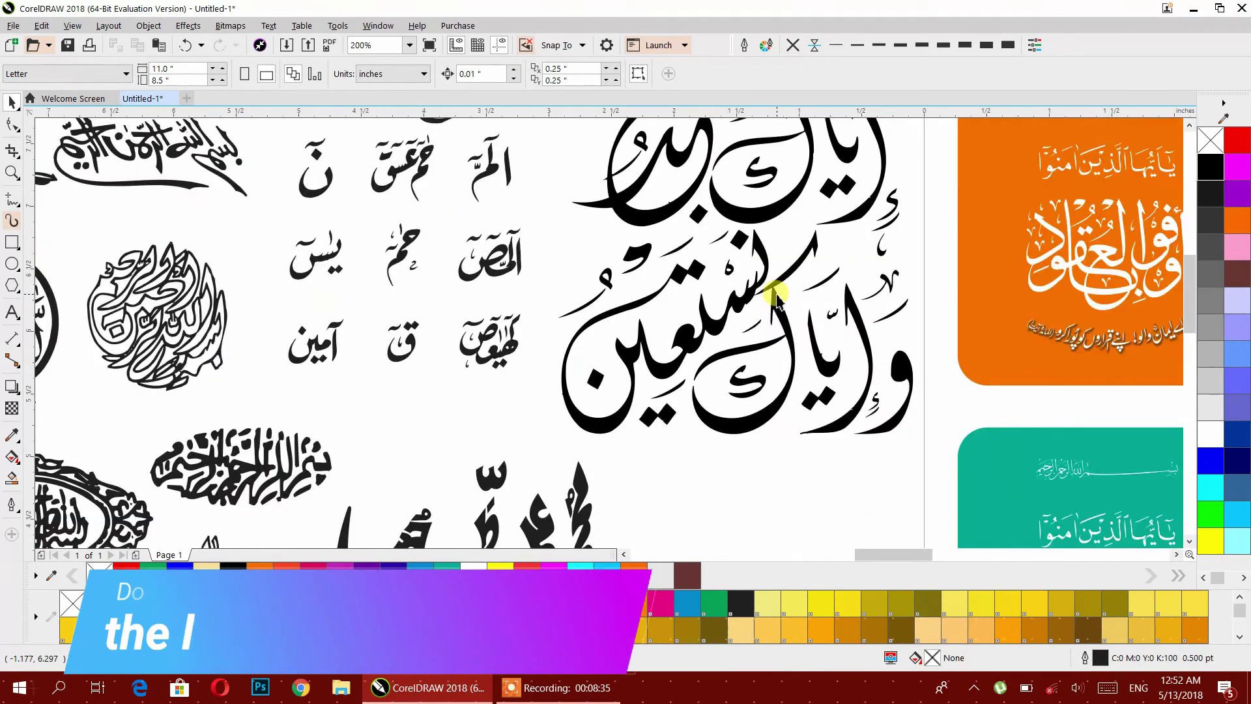
# Step: Give the lettering beside the page a vertical linear fountain fill running from magenta at the bottom to cyan at the top
pyautogui.click(779, 365)
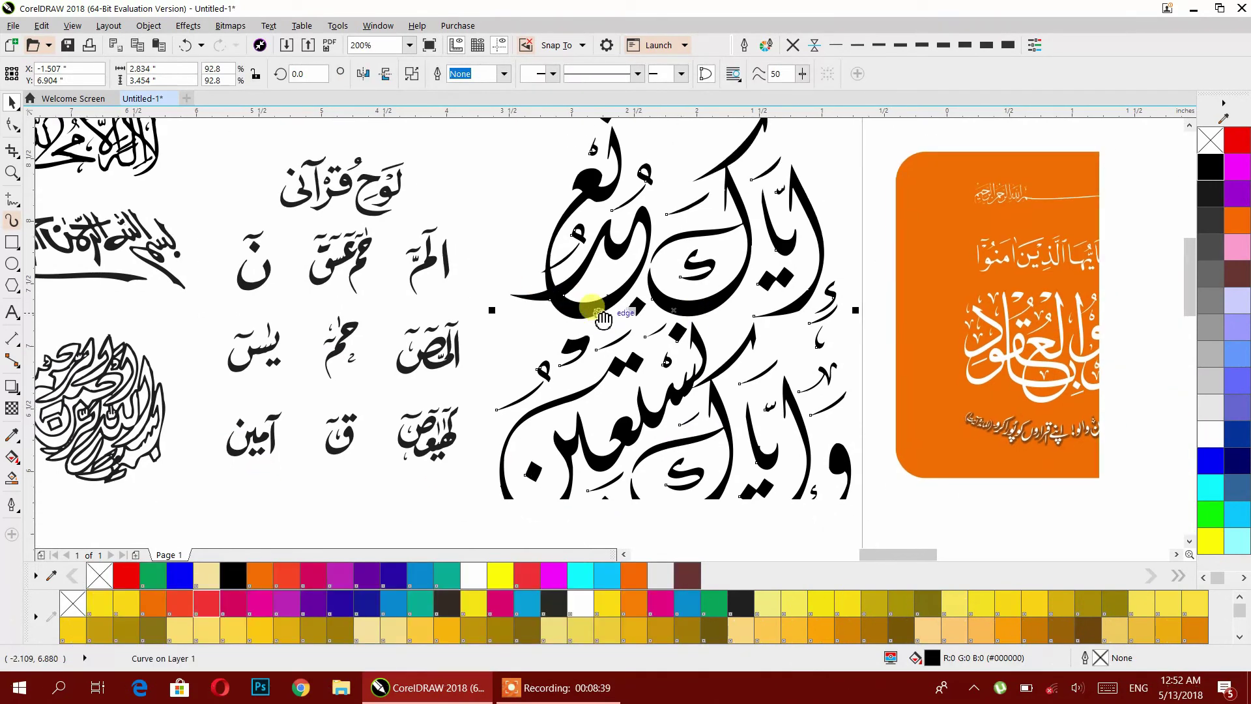
pyautogui.click(11, 456)
pyautogui.moveTo(653, 490); pyautogui.dragTo(677, 133)
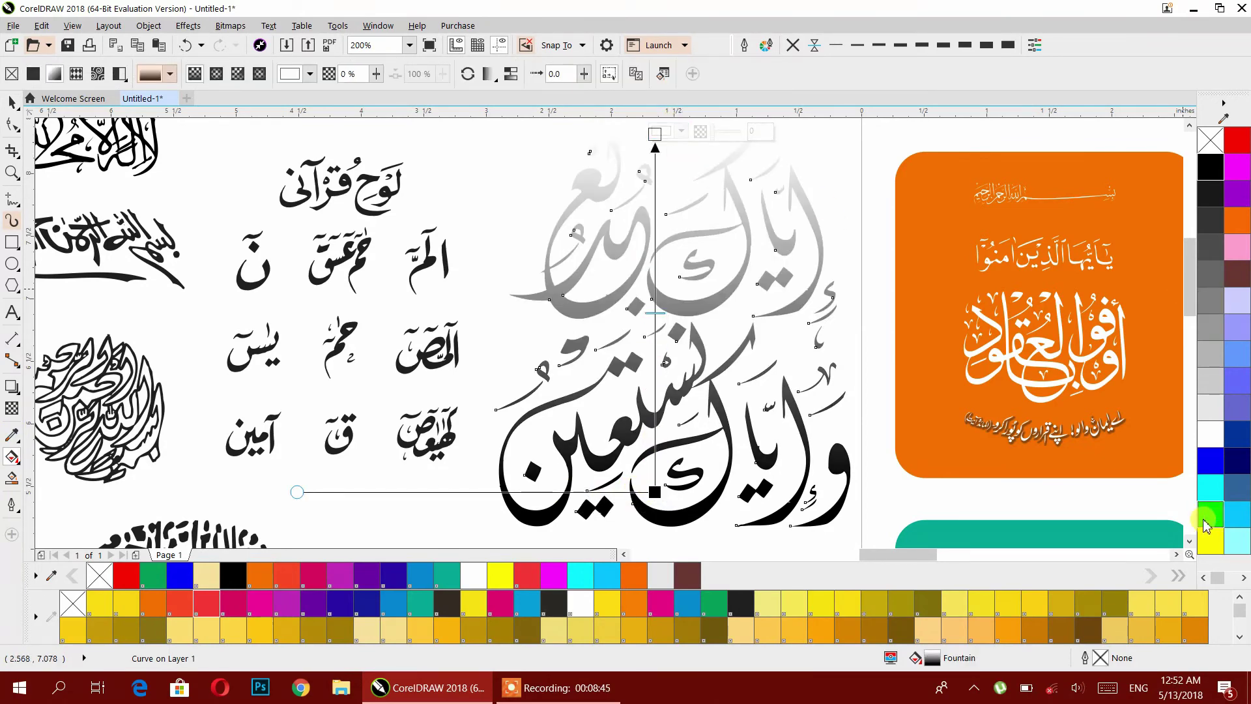
pyautogui.click(1210, 485)
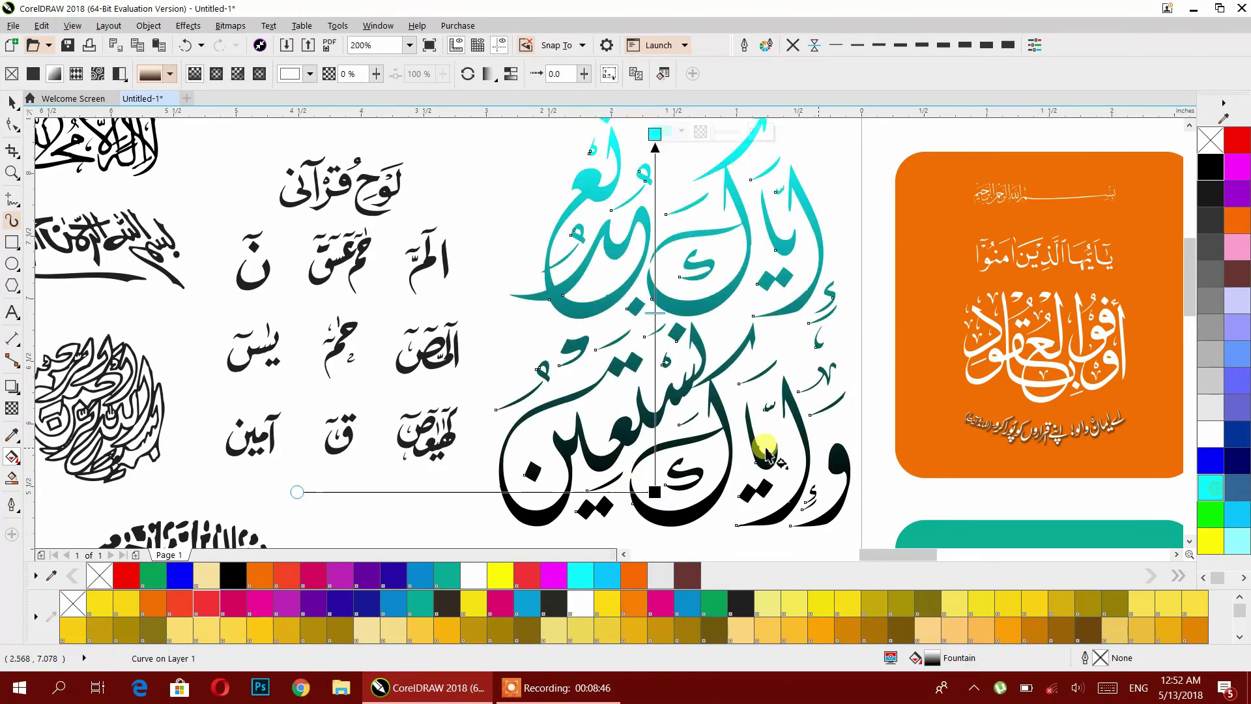
pyautogui.click(654, 492)
pyautogui.click(1237, 168)
# Step: Change the lettering's gradient to an elliptical fountain fill and reshape it so a small cyan centre sits in the lower line, surrounded by magenta
pyautogui.scroll(-3, 781, 222)
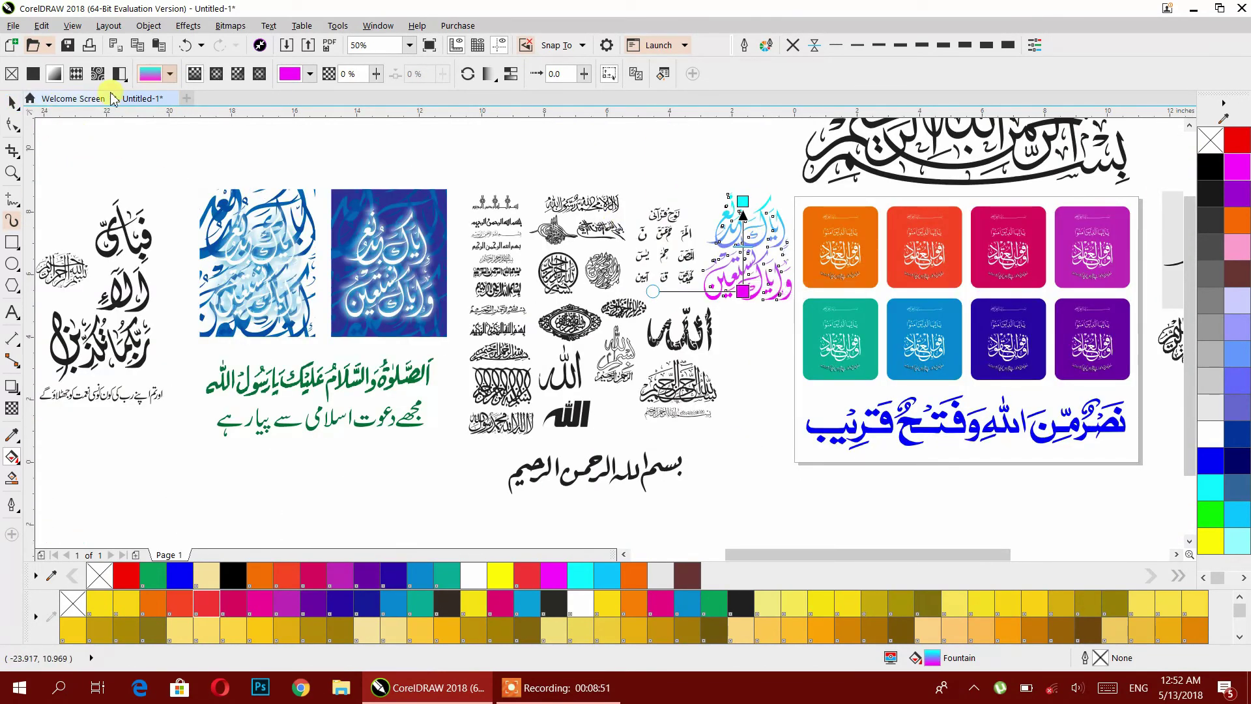
pyautogui.click(217, 73)
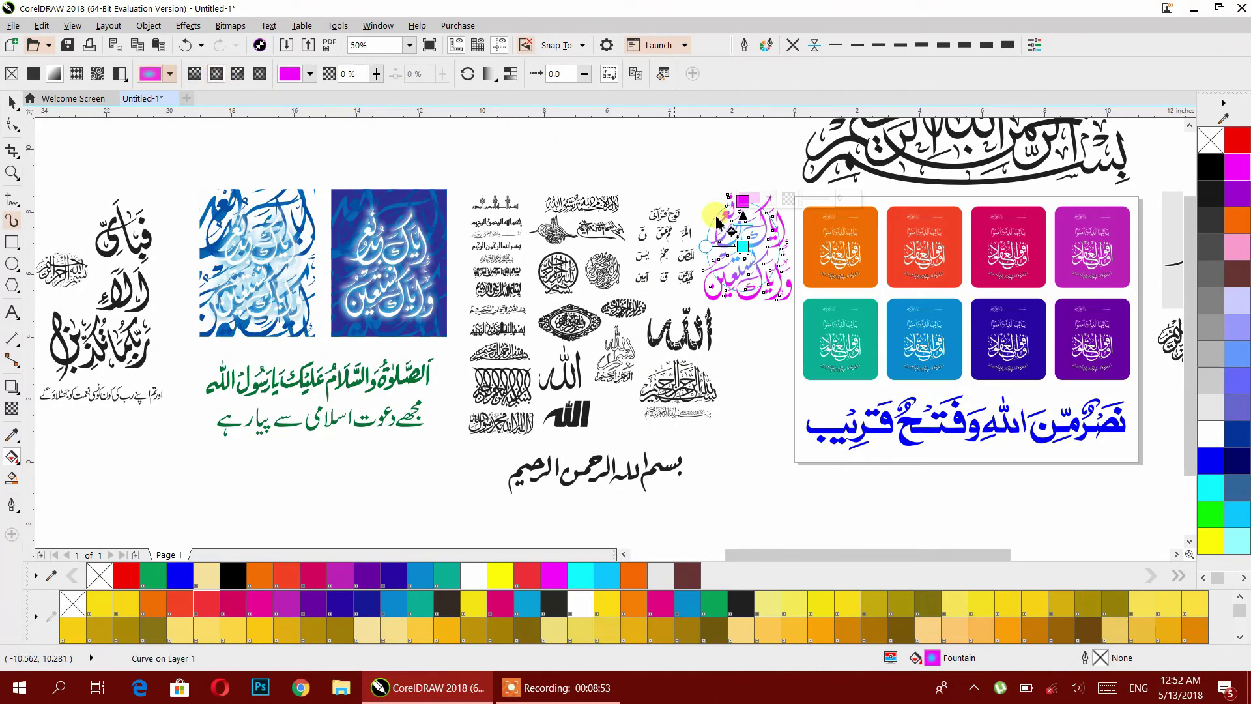
pyautogui.moveTo(707, 244); pyautogui.dragTo(680, 251)
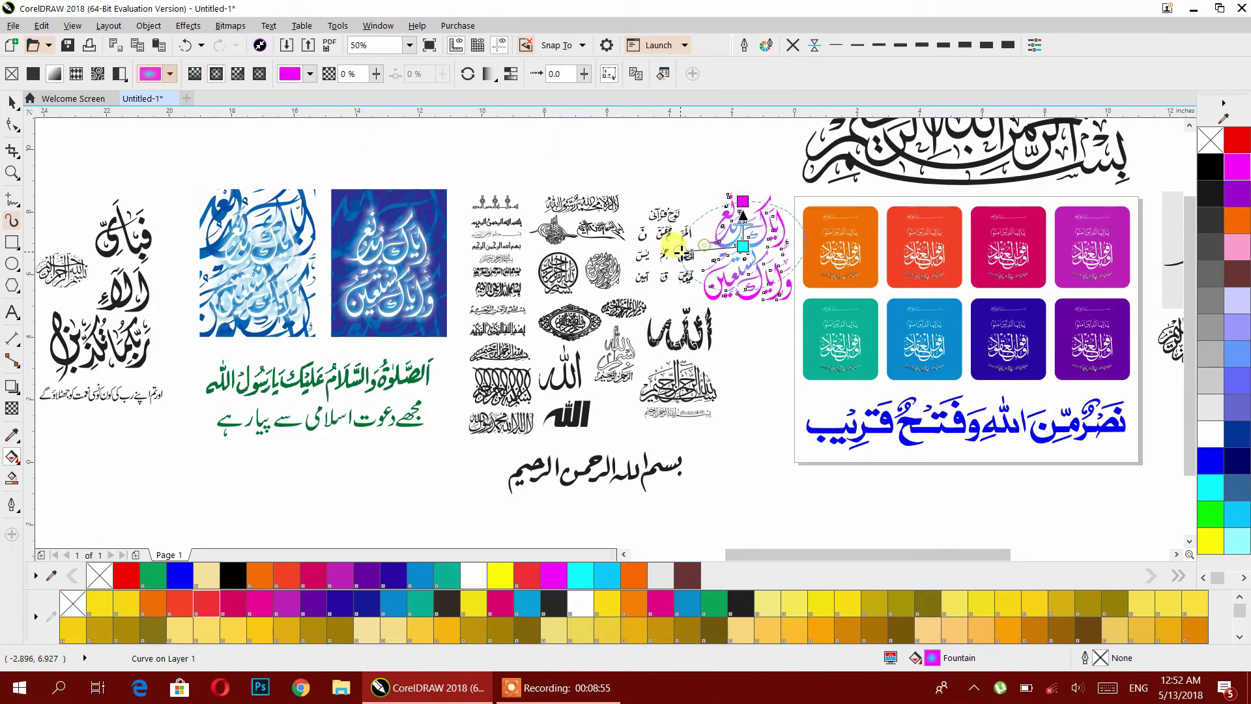
pyautogui.click(742, 201)
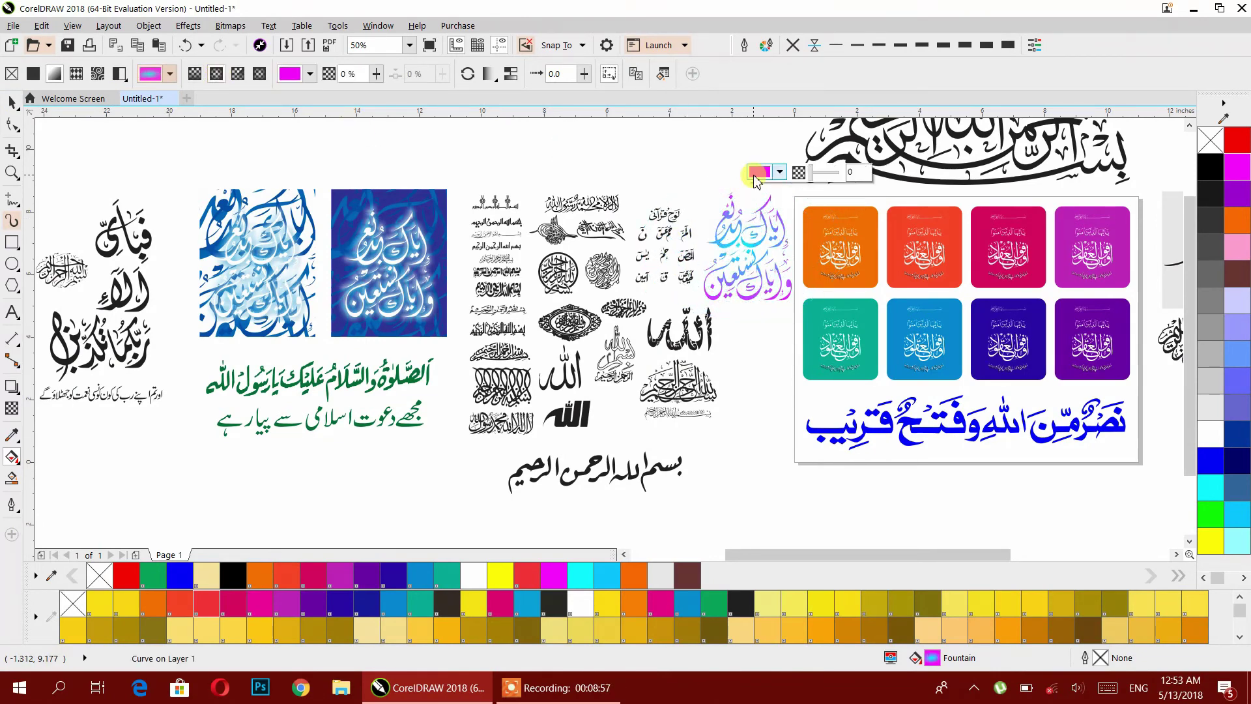
pyautogui.moveTo(751, 189); pyautogui.dragTo(753, 207)
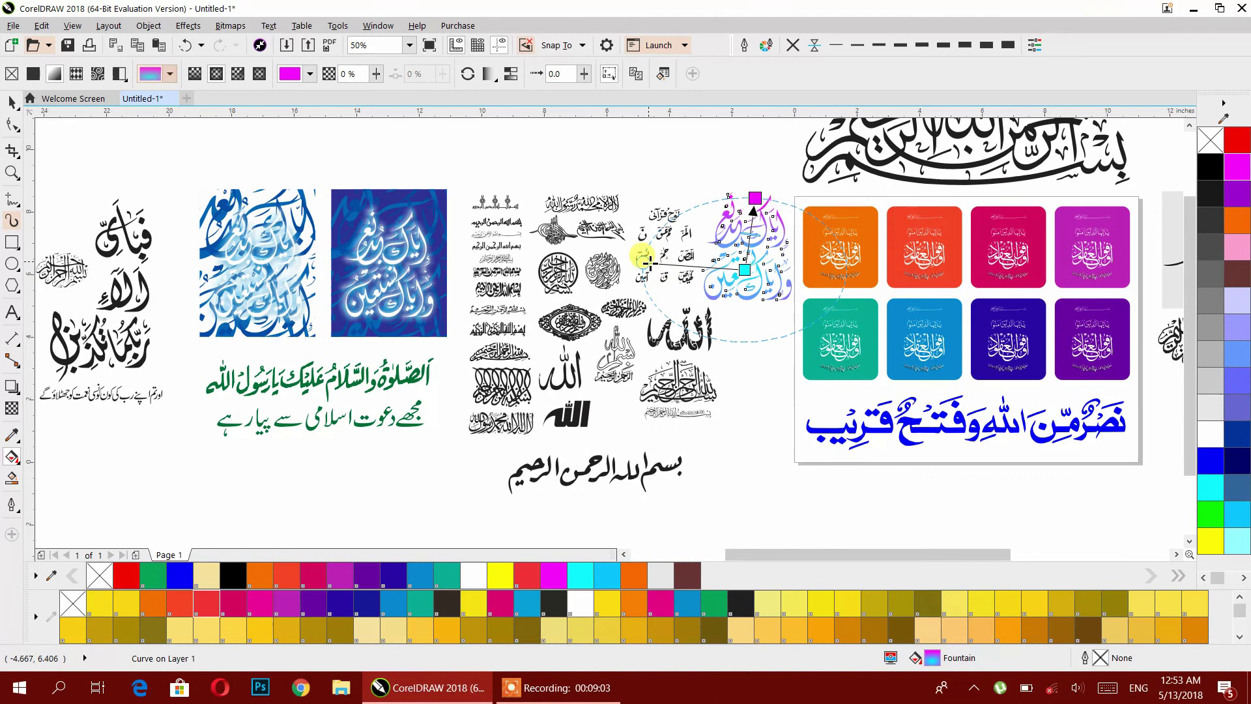
pyautogui.moveTo(646, 261); pyautogui.dragTo(661, 260)
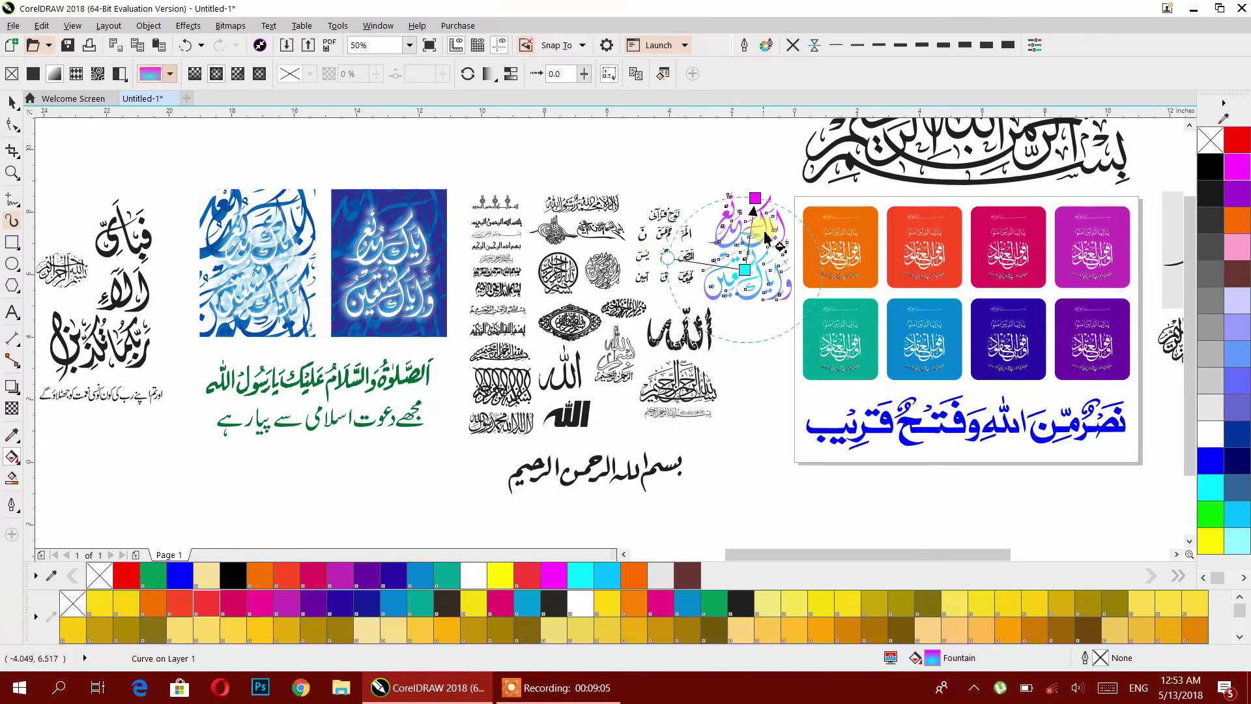
pyautogui.moveTo(755, 196); pyautogui.dragTo(747, 226)
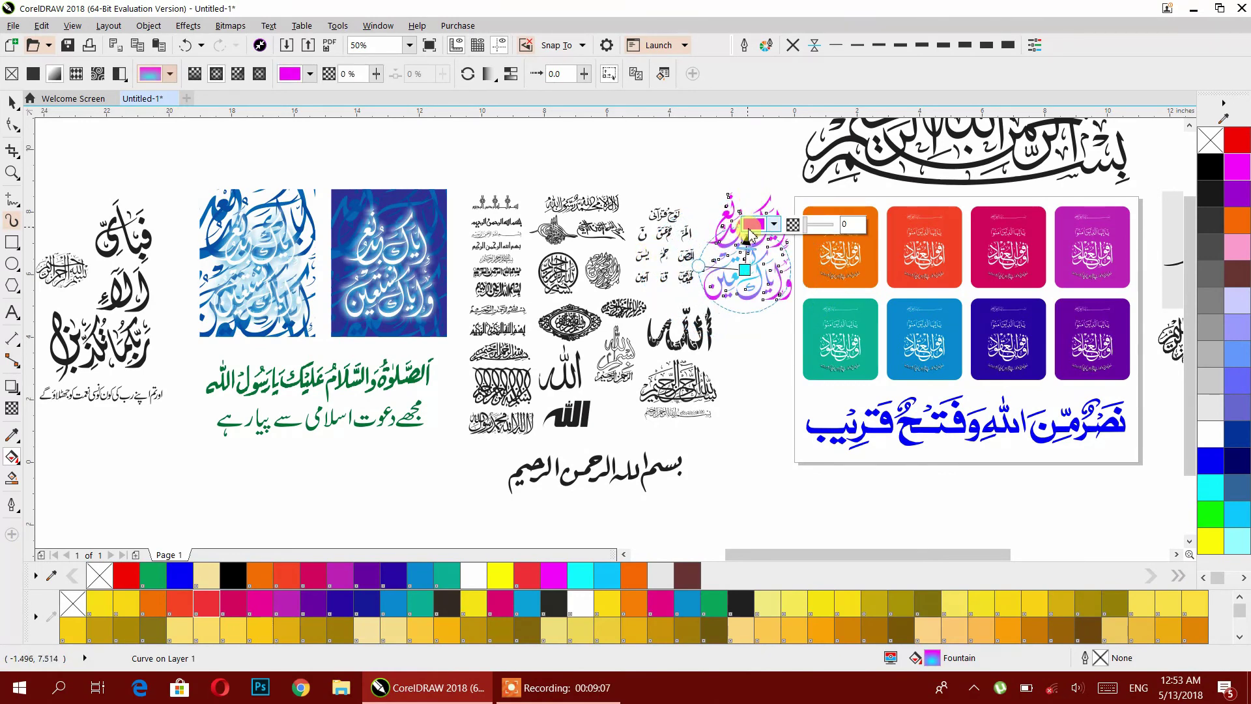
pyautogui.click(12, 102)
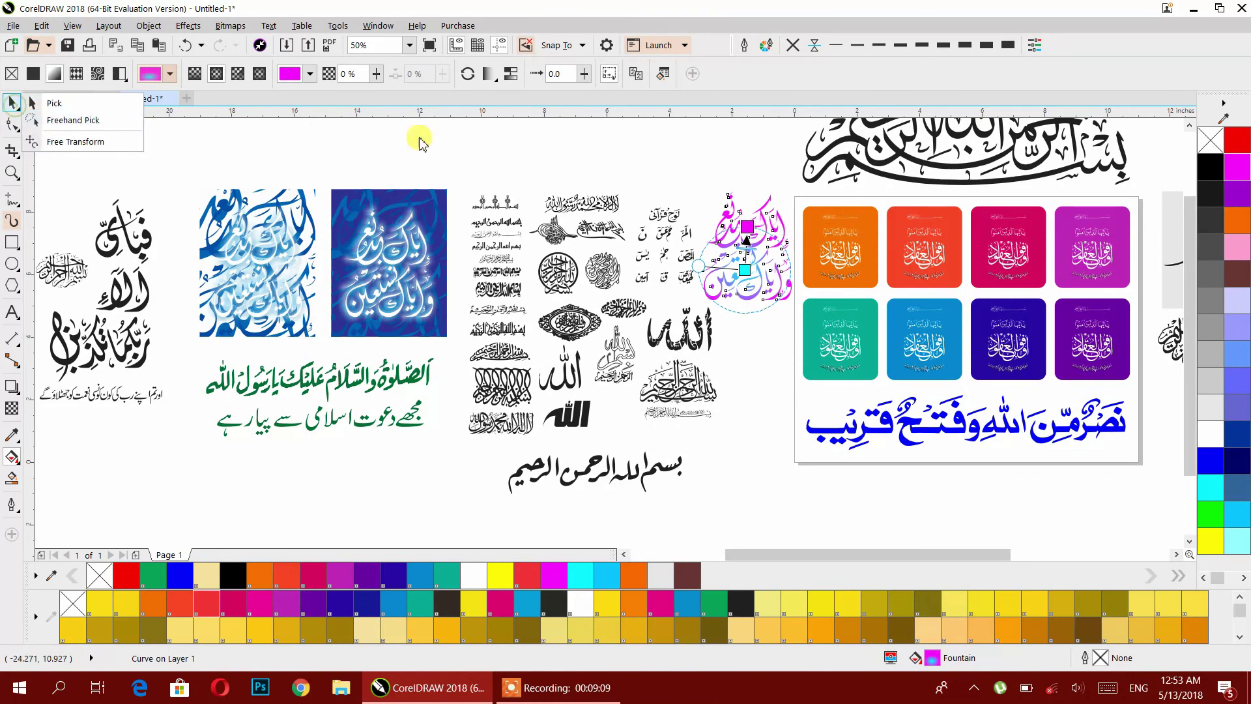
pyautogui.click(170, 154)
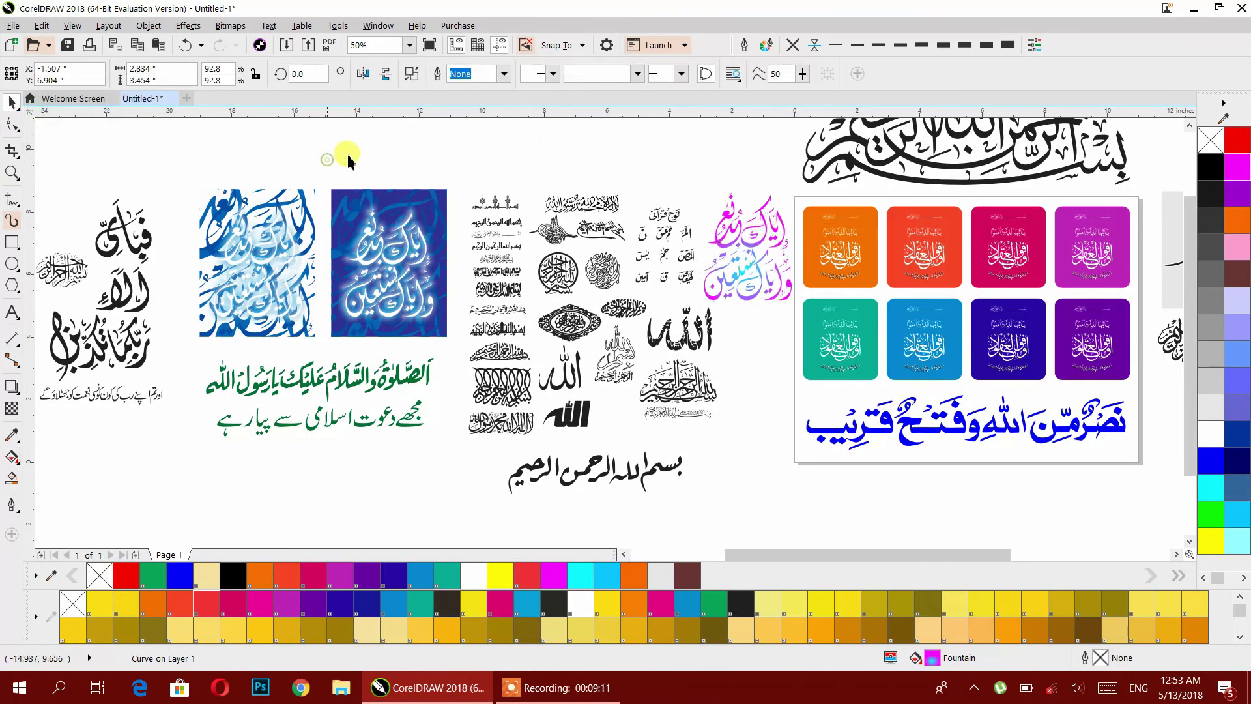
pyautogui.scroll(-4, 468, 163)
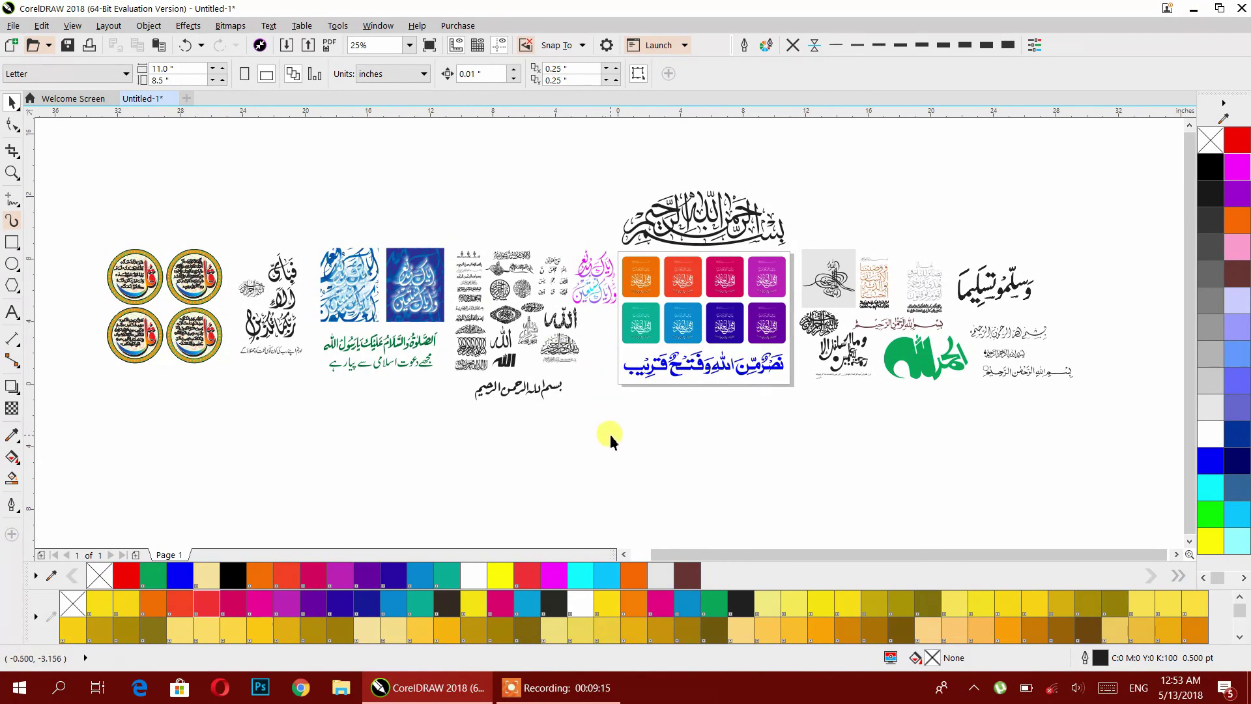
pyautogui.click(557, 687)
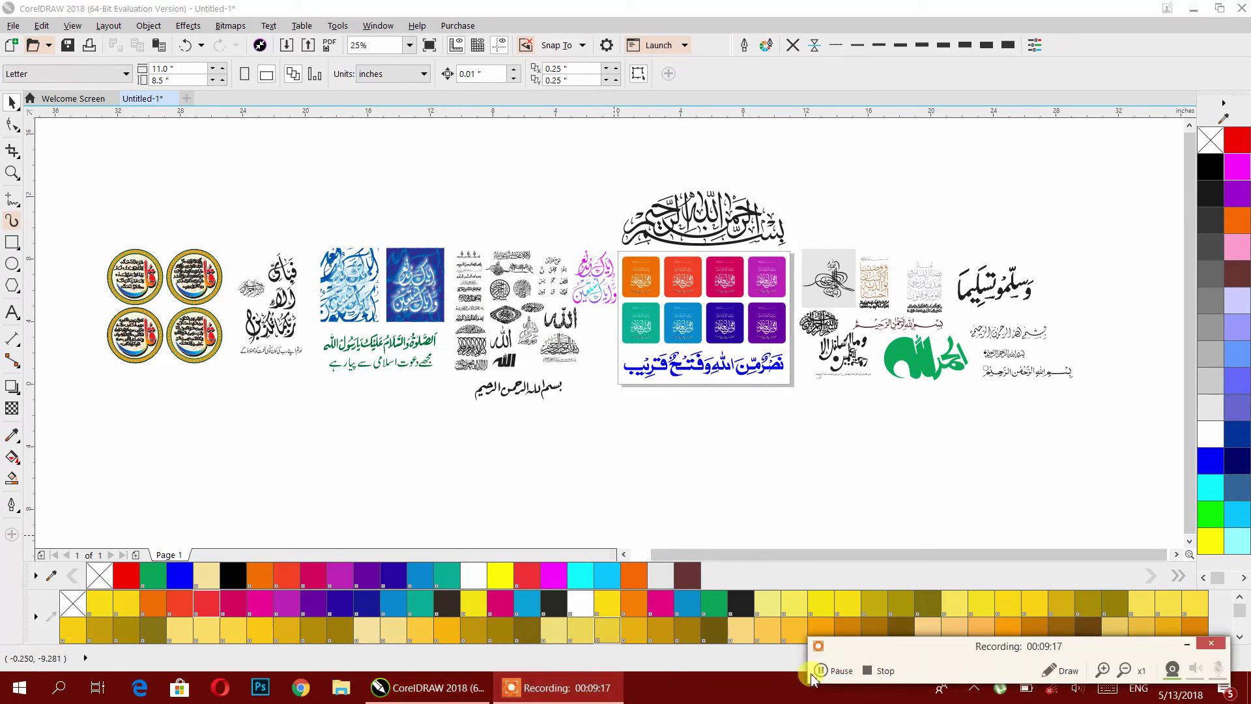
pyautogui.click(874, 475)
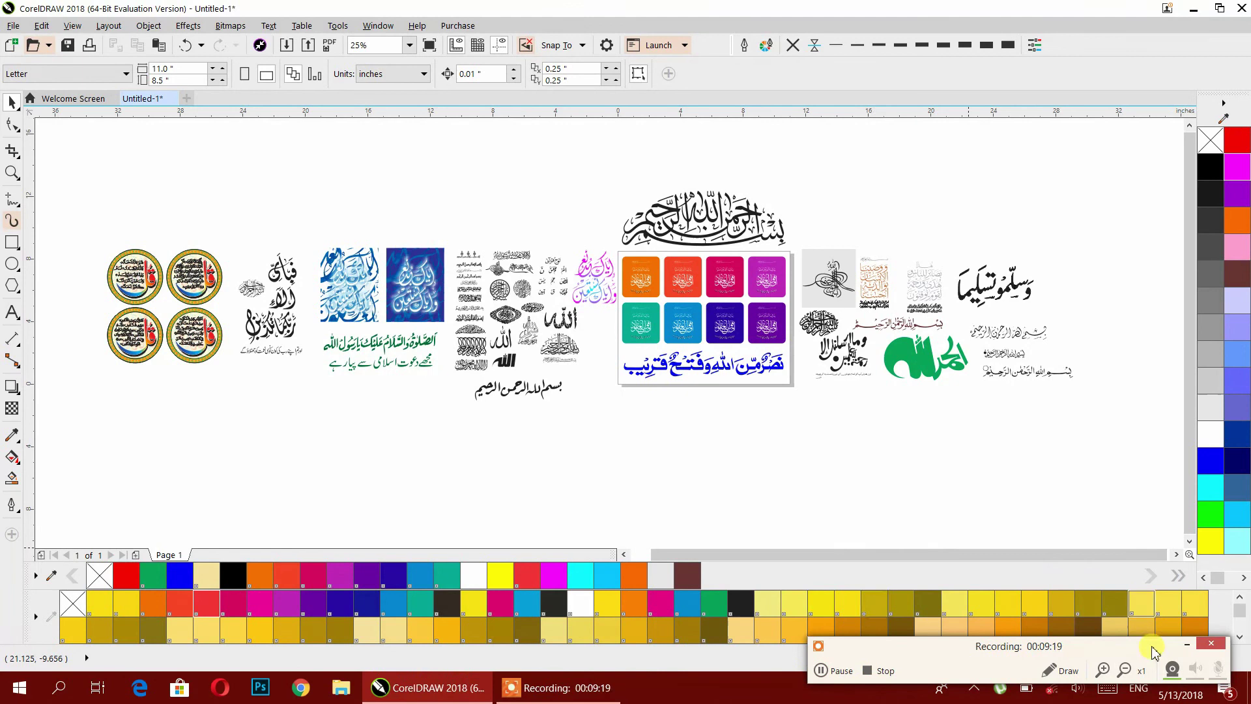
pyautogui.click(1182, 646)
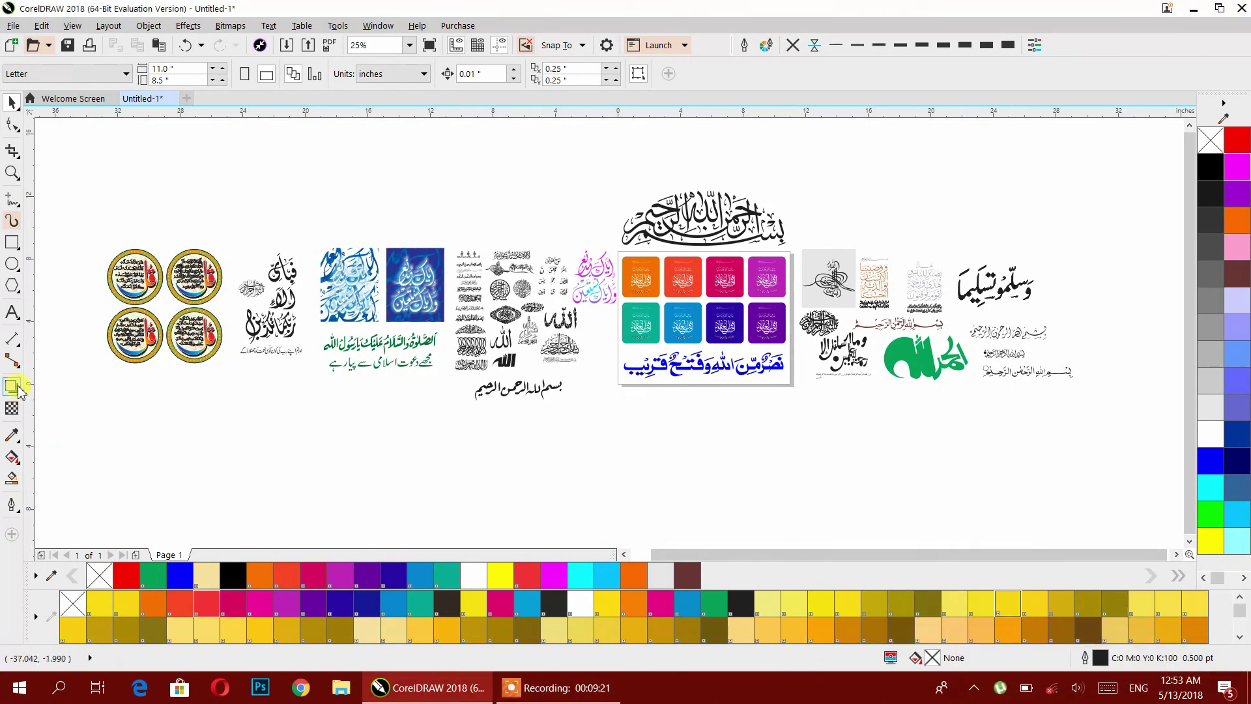
pyautogui.click(555, 672)
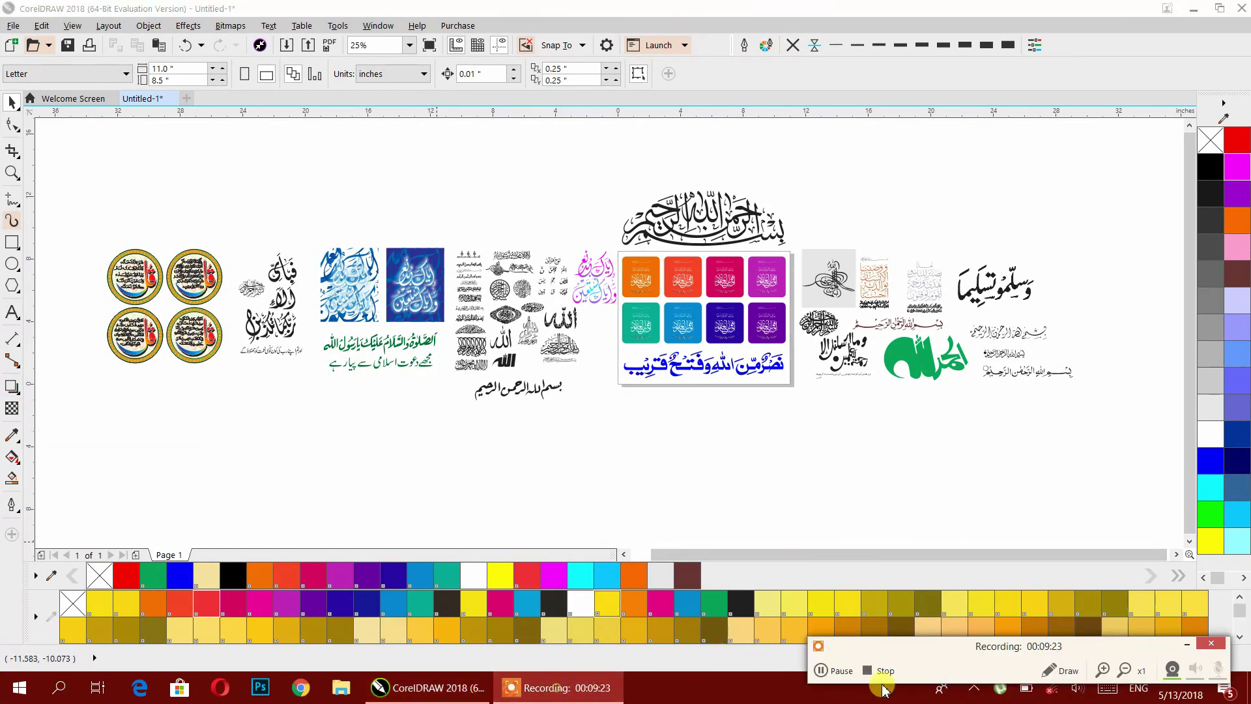